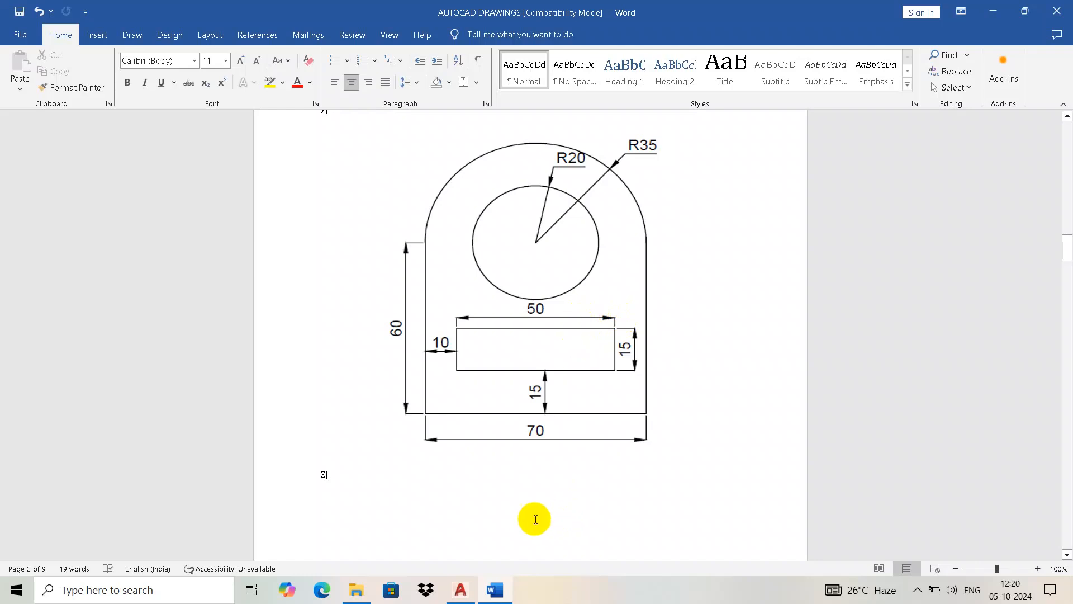
Switch to the STANDARD TEMPLATE drawing in AutoCAD and compare its sheet with the dimensioned reference figure in Word.
{"action": "left_click", "coordinate": [461, 590]}
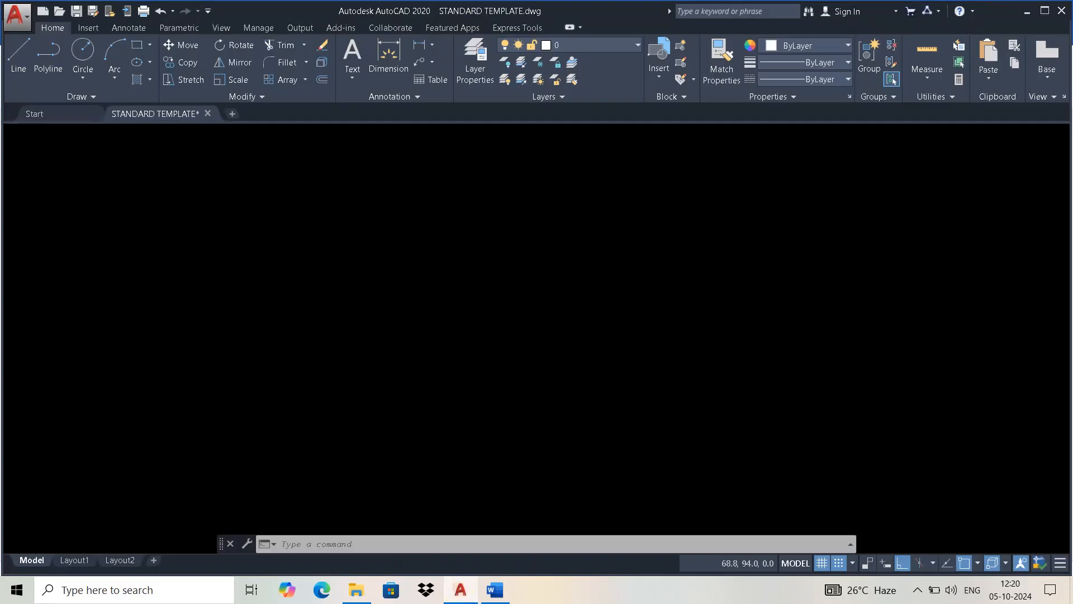
{"action": "scroll", "coordinate": [491, 338], "scroll_direction": "down", "scroll_amount": 2}
{"action": "scroll", "coordinate": [510, 347], "scroll_direction": "up", "scroll_amount": 4}
{"action": "middle_click_drag", "start_coordinate": [556, 282], "coordinate": [581, 314]}
{"action": "scroll", "coordinate": [486, 211], "scroll_direction": "down", "scroll_amount": 3}
{"action": "mouse_move", "coordinate": [486, 210]}
{"action": "middle_mouse_down"}
{"action": "mouse_move", "coordinate": [527, 276]}
{"action": "mouse_move", "coordinate": [525, 239]}
{"action": "middle_mouse_up"}
{"action": "scroll", "coordinate": [527, 275], "scroll_direction": "up", "scroll_amount": 4}
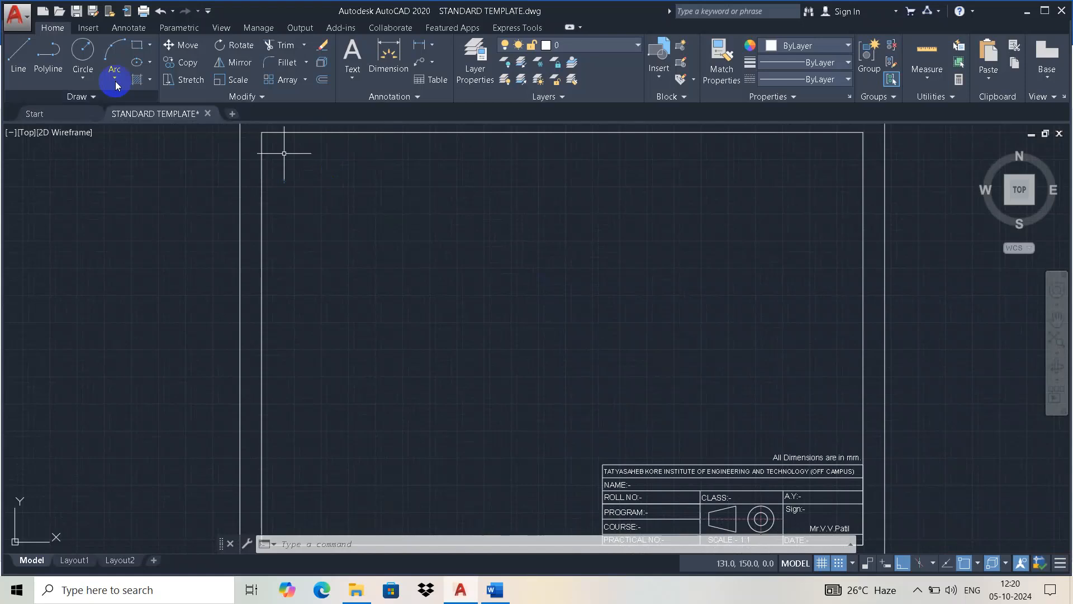
{"action": "key", "text": "alt+Tab"}
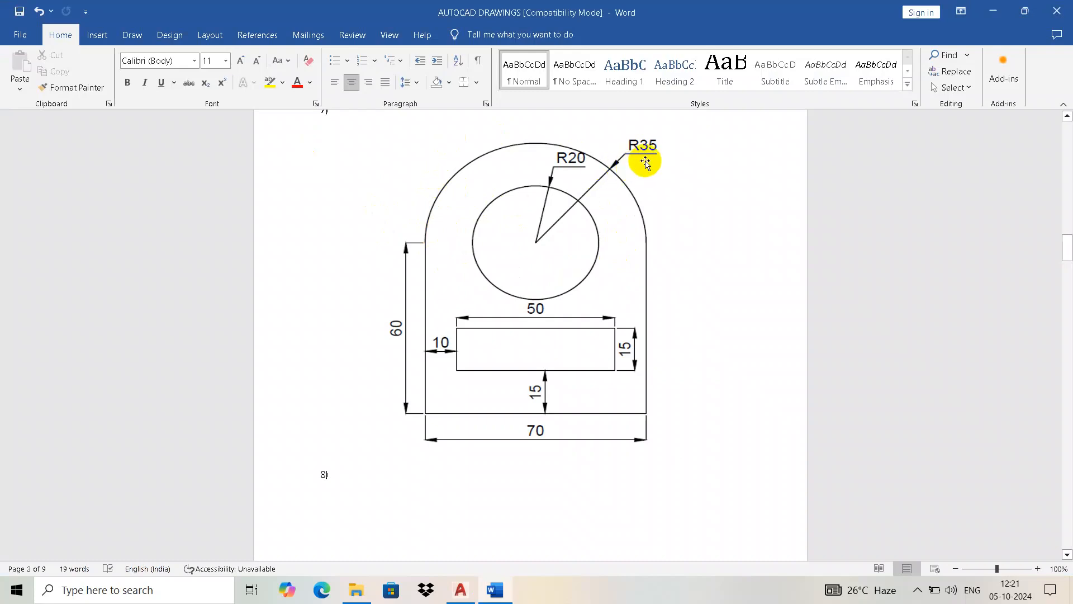
{"action": "key", "text": "alt+Tab"}
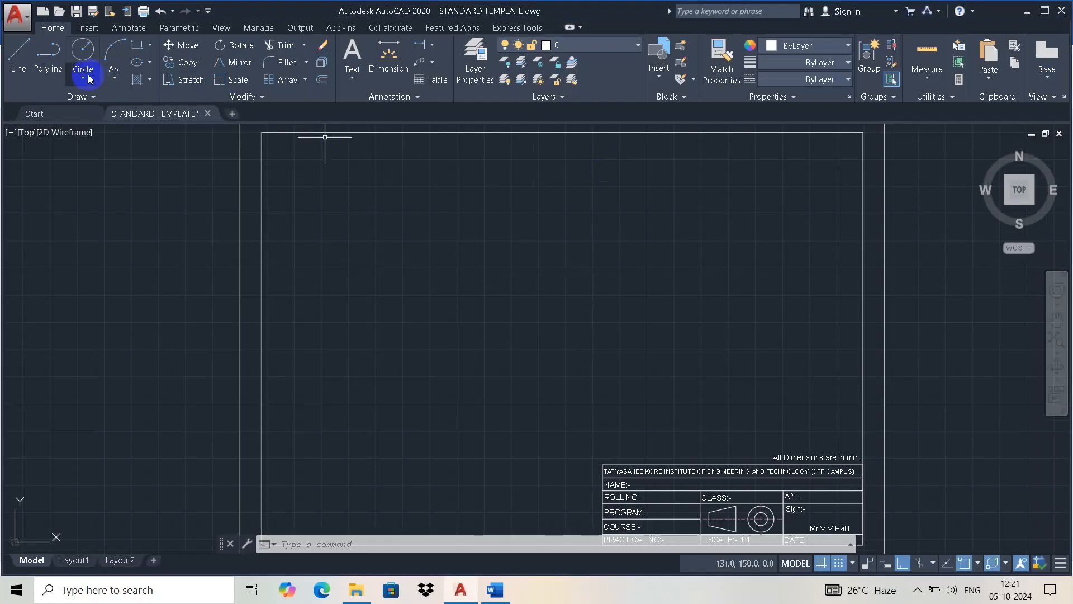
Increase the arrow size of the Standard dimension style and make that style current.
{"action": "left_click", "coordinate": [83, 52]}
{"action": "scroll", "coordinate": [514, 246], "scroll_direction": "up", "scroll_amount": 5}
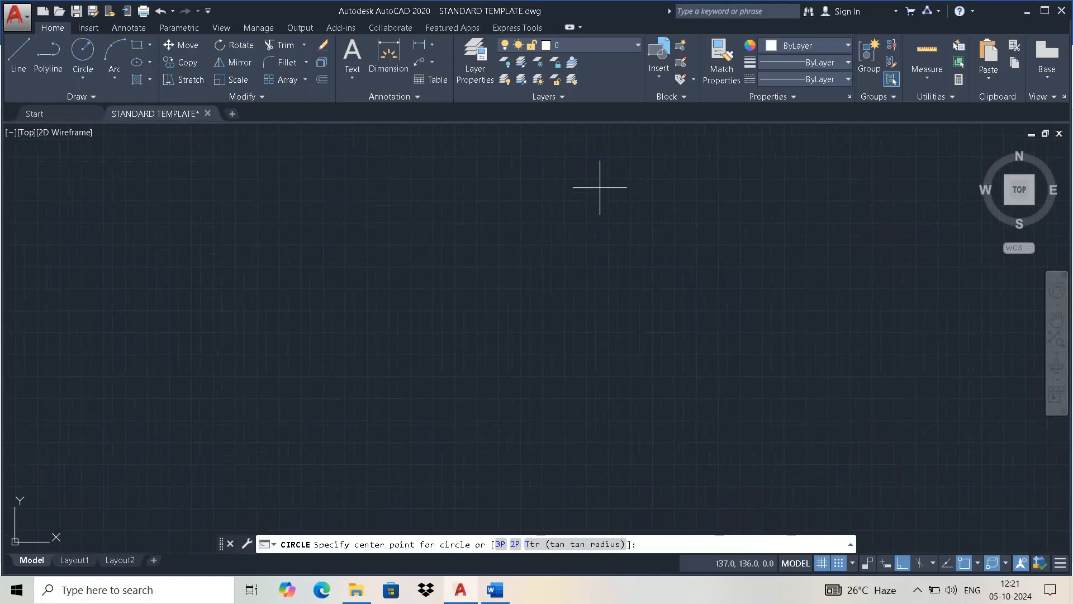
{"action": "left_click", "coordinate": [147, 28]}
{"action": "left_click", "coordinate": [448, 97]}
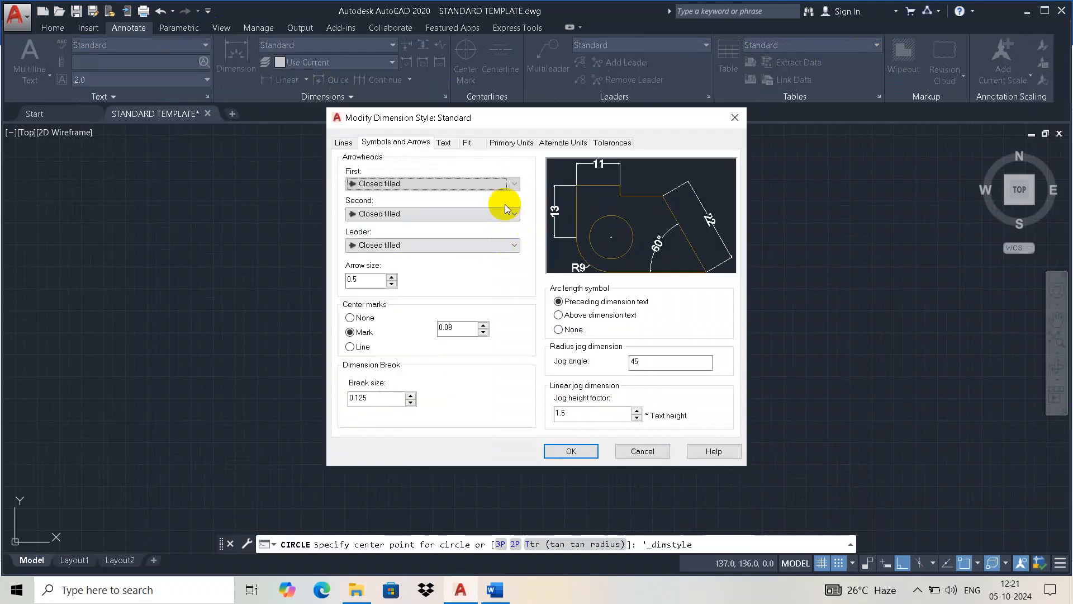
{"action": "left_click", "coordinate": [444, 142]}
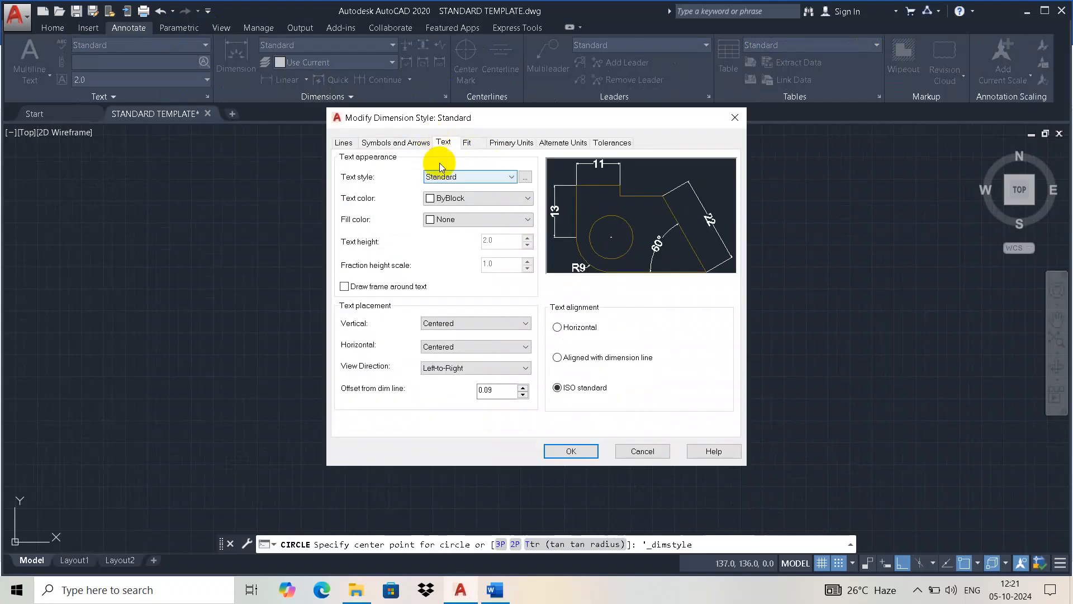
{"action": "left_click", "coordinate": [406, 143]}
{"action": "left_click", "coordinate": [504, 147]}
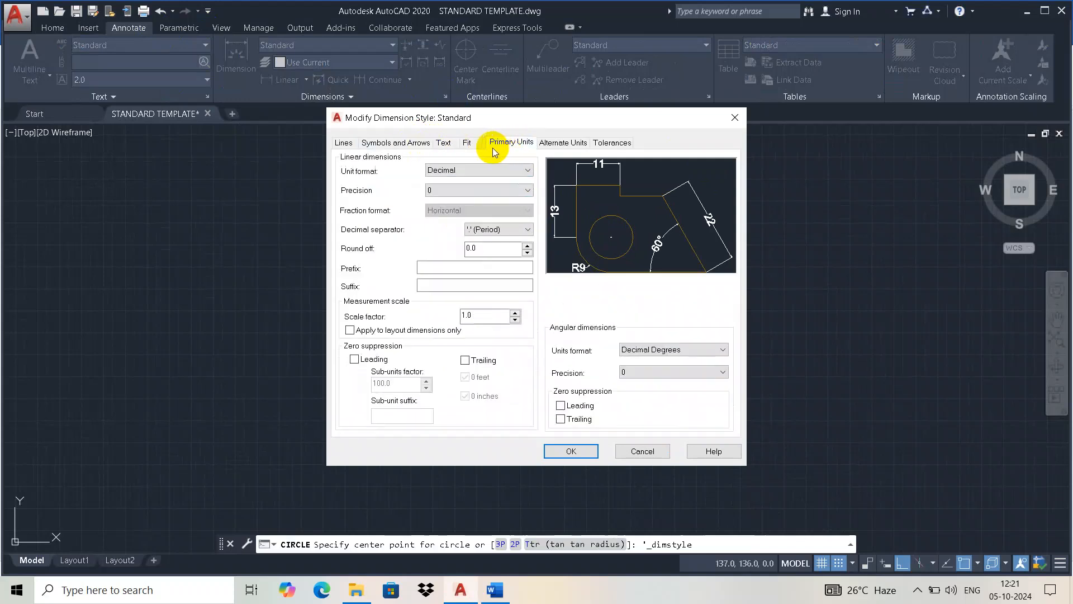
{"action": "left_click", "coordinate": [416, 144]}
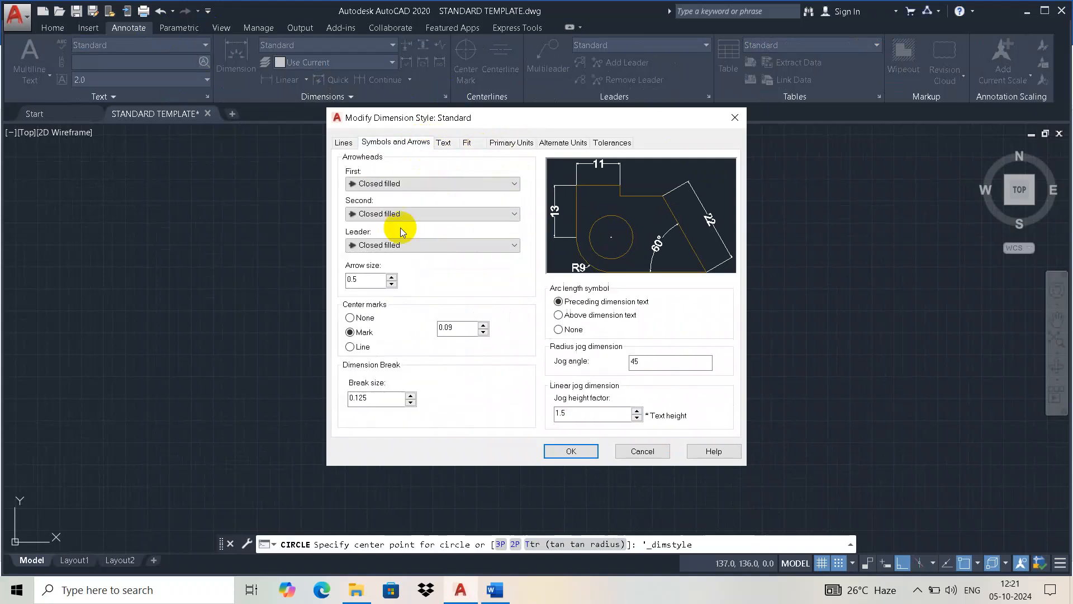
{"action": "double_click", "coordinate": [360, 279]}
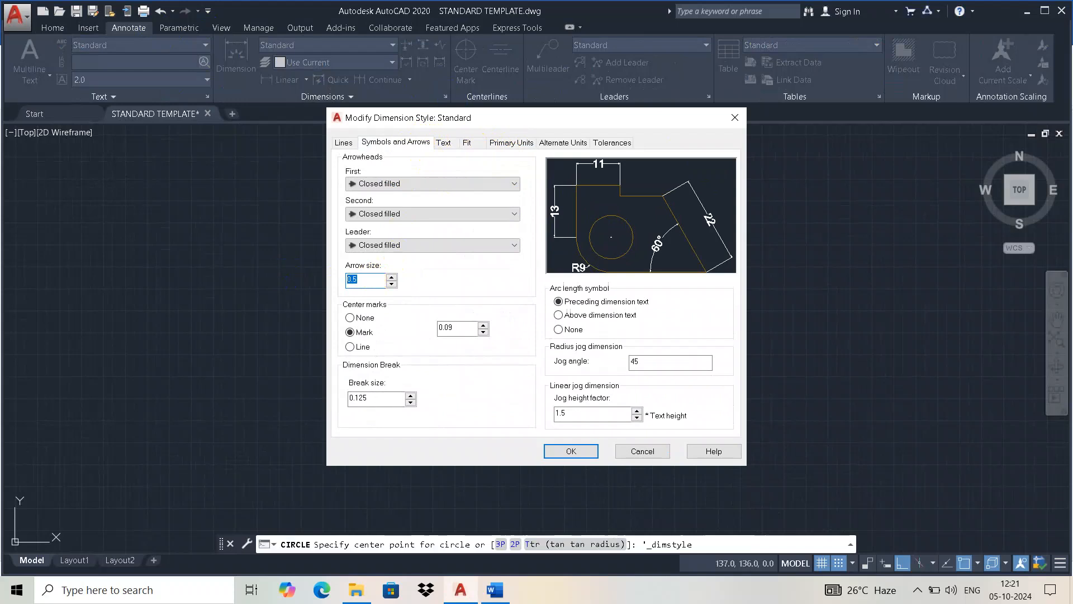
{"action": "left_click", "coordinate": [445, 143]}
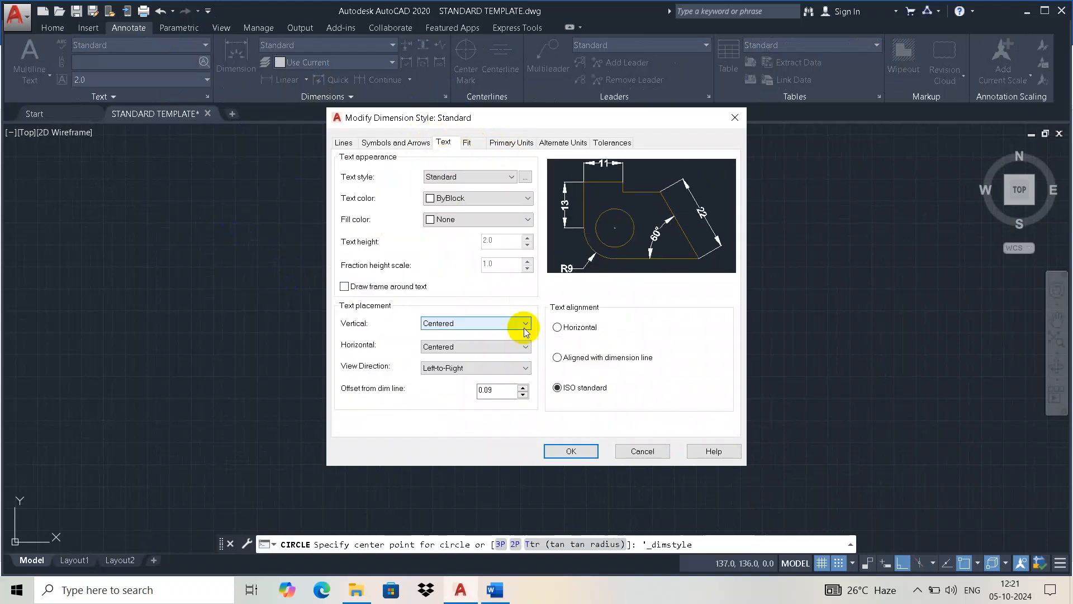
{"action": "left_click", "coordinate": [573, 448]}
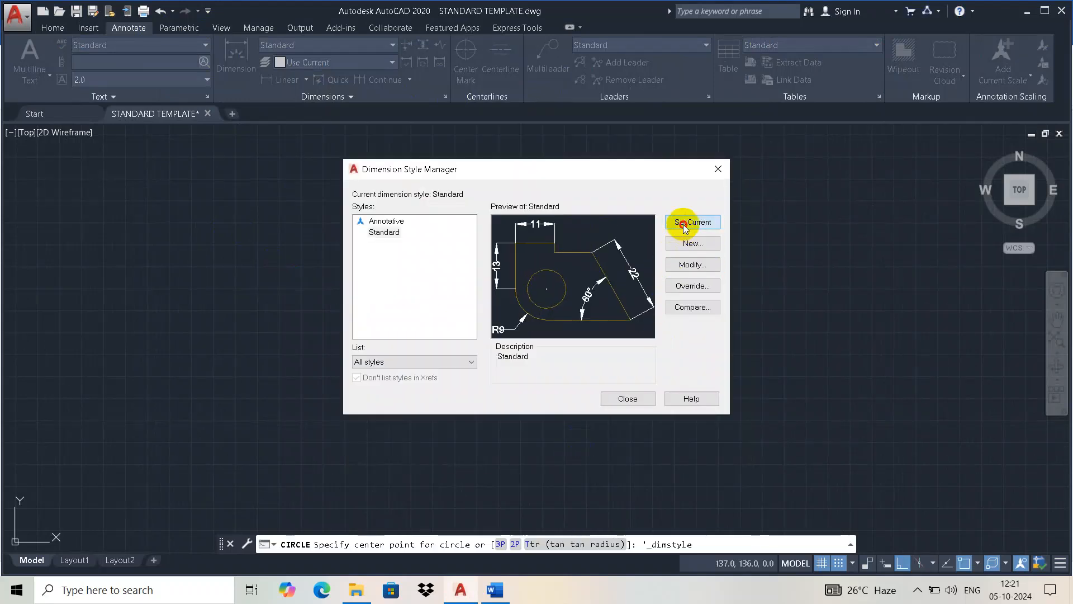
{"action": "left_click", "coordinate": [626, 399]}
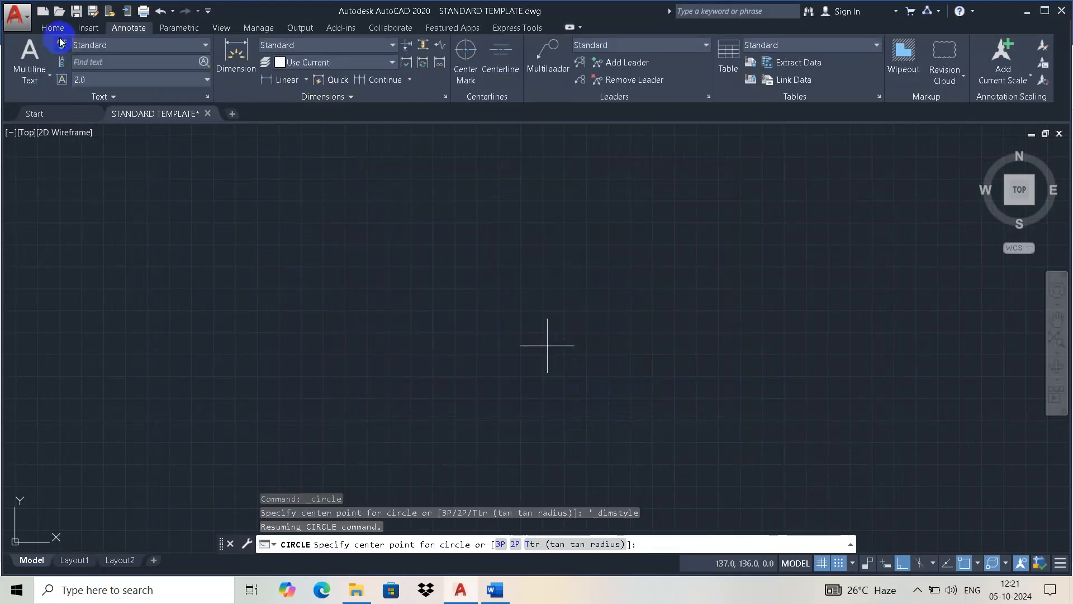
Review the drawing units' length type, precision and insertion scale, and accept them.
{"action": "left_click", "coordinate": [58, 34]}
{"action": "left_click", "coordinate": [15, 15]}
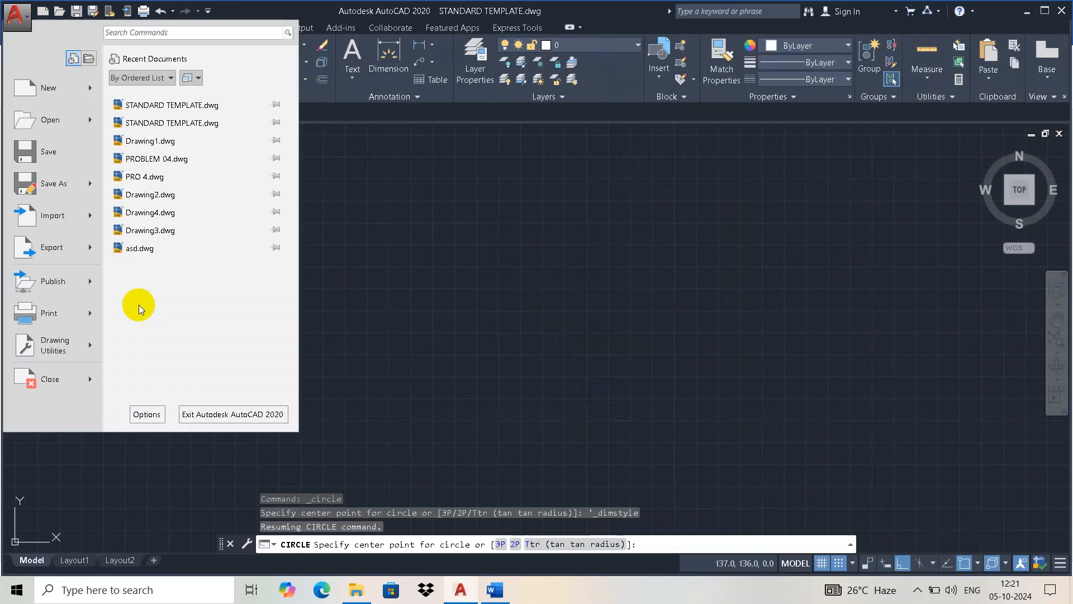
{"action": "mouse_move", "coordinate": [93, 341]}
{"action": "left_click", "coordinate": [169, 226]}
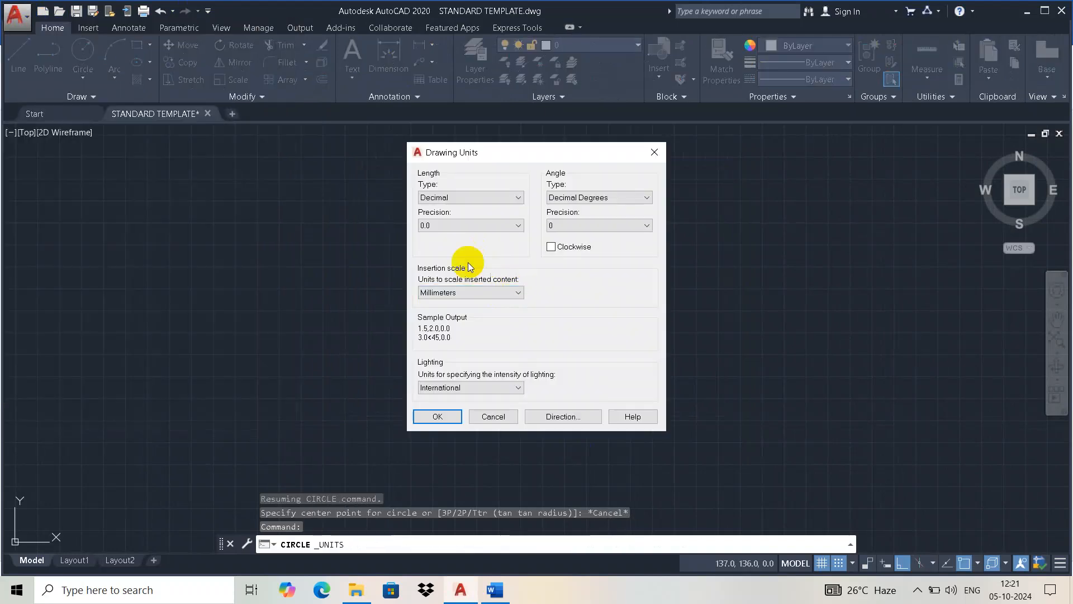
{"action": "left_click", "coordinate": [444, 416]}
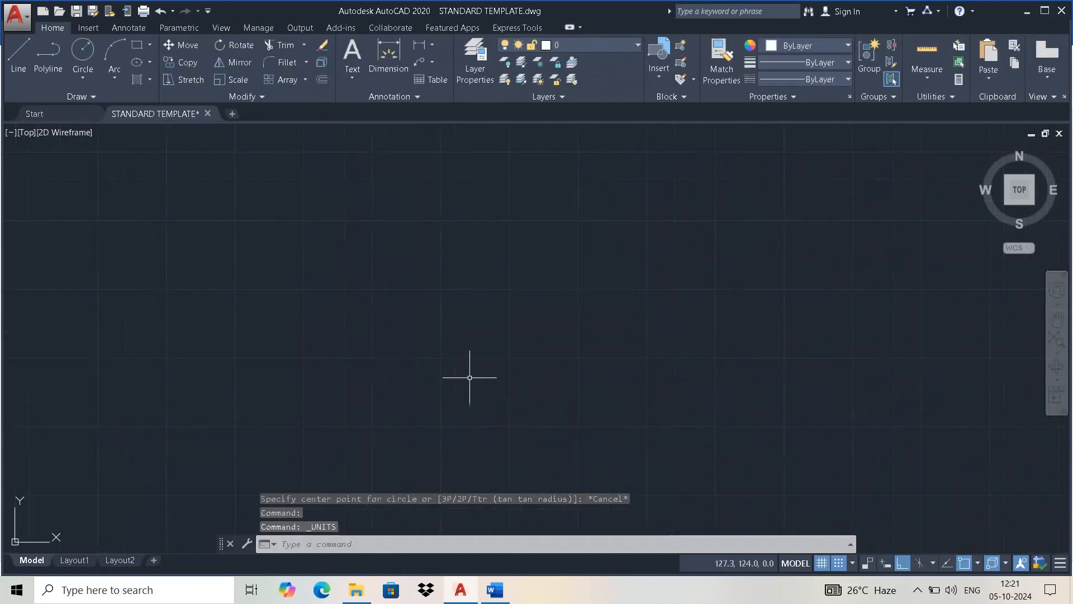
Draw a circle with a radius of 35 mm in the upper middle of the sheet frame, following the reference figure.
{"action": "left_click", "coordinate": [909, 566]}
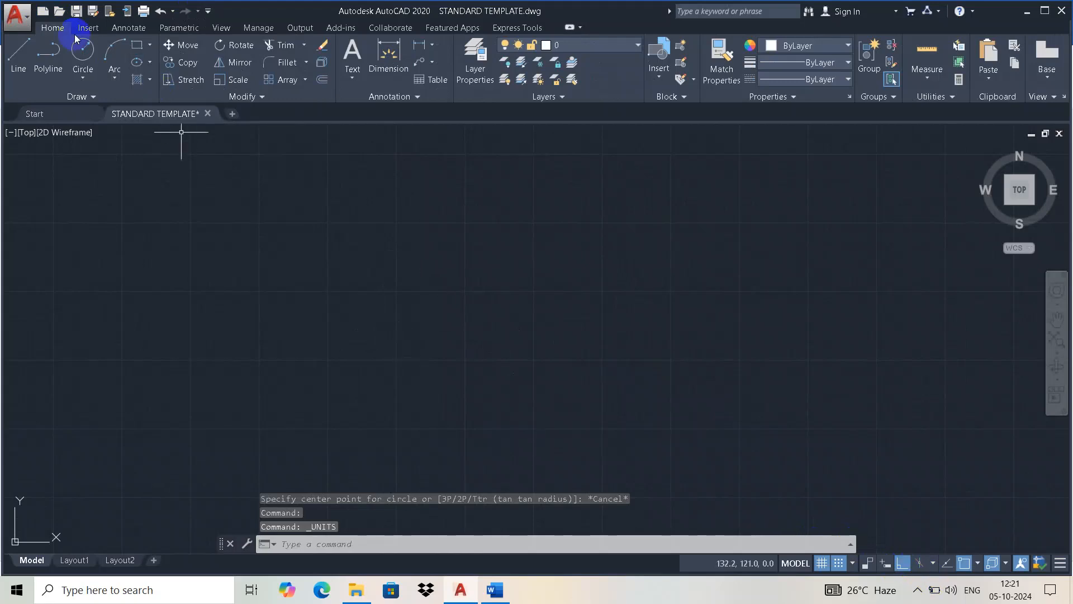
{"action": "left_click", "coordinate": [88, 50]}
{"action": "scroll", "coordinate": [512, 337], "scroll_direction": "down", "scroll_amount": 5}
{"action": "scroll", "coordinate": [517, 330], "scroll_direction": "up", "scroll_amount": 4}
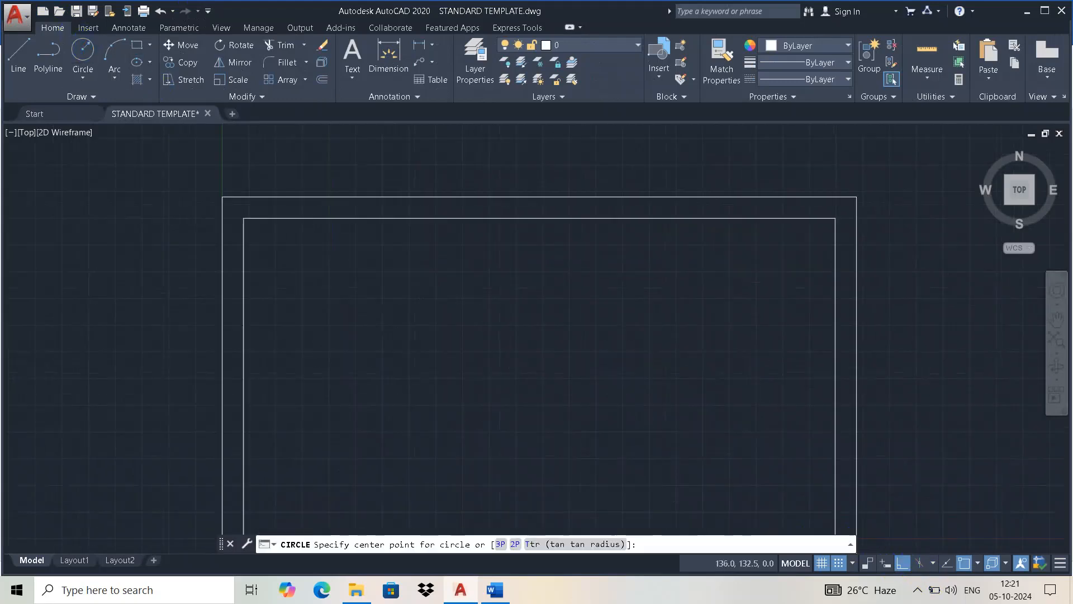
{"action": "left_click", "coordinate": [507, 298]}
{"action": "key", "text": "alt+Tab"}
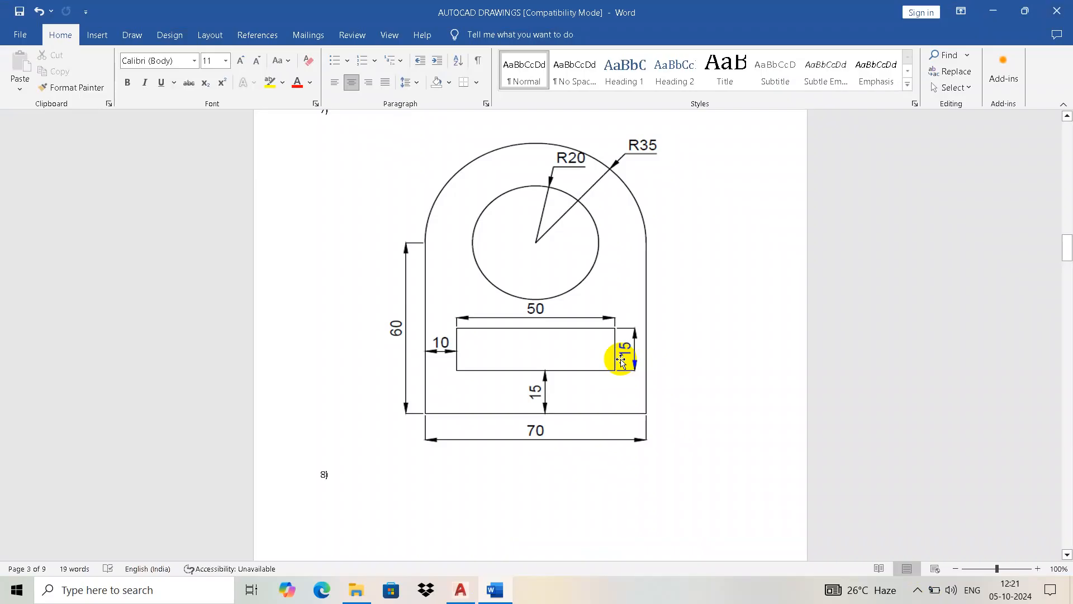
{"action": "key", "text": "alt+Tab"}
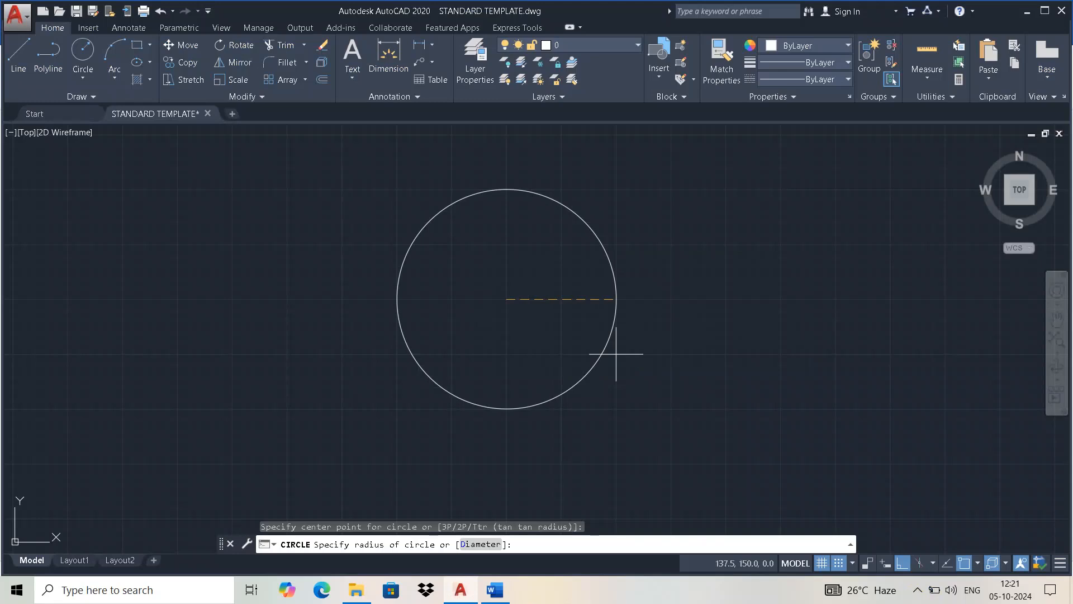
{"action": "type", "text": "35"}
{"action": "key", "text": "Return"}
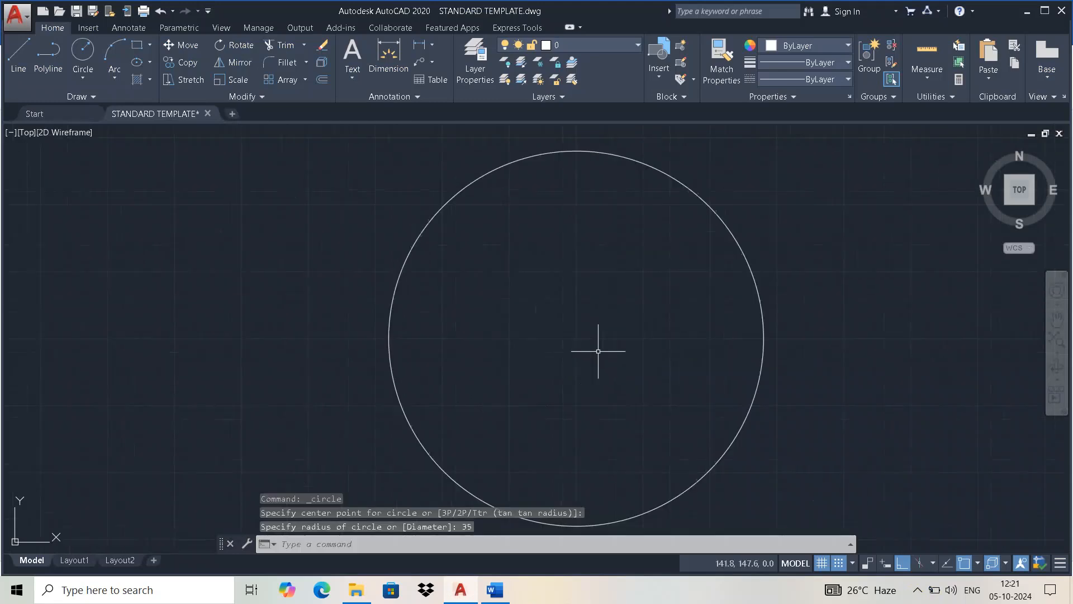
{"action": "scroll", "coordinate": [559, 330], "scroll_direction": "down", "scroll_amount": 10}
{"action": "scroll", "coordinate": [541, 338], "scroll_direction": "up", "scroll_amount": 5}
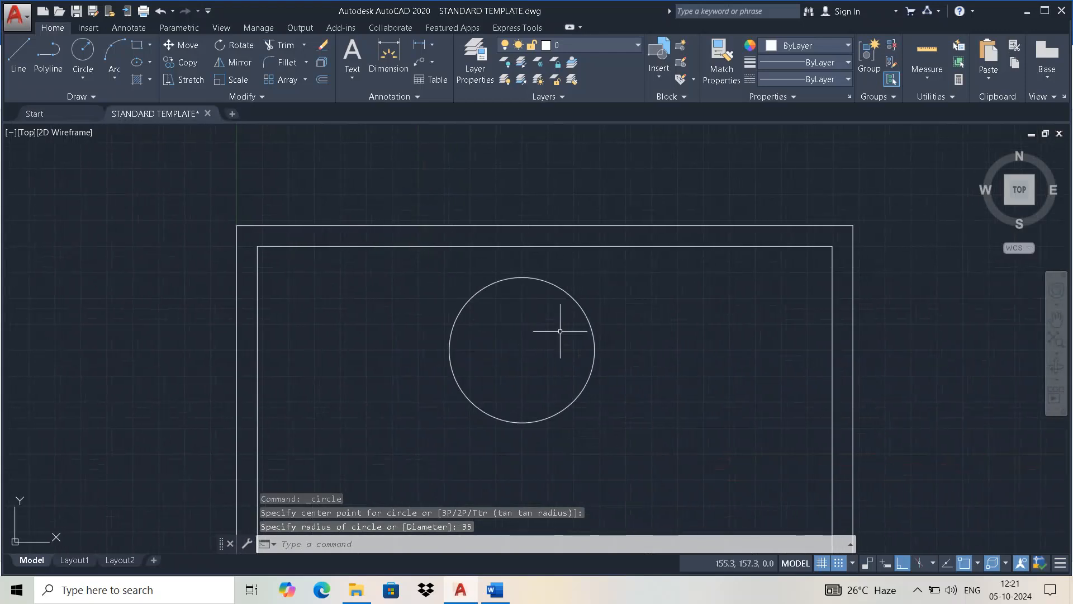
Add a radius dimension to the circle, placed outside its upper right, and compare it with the reference figure.
{"action": "left_click", "coordinate": [436, 50]}
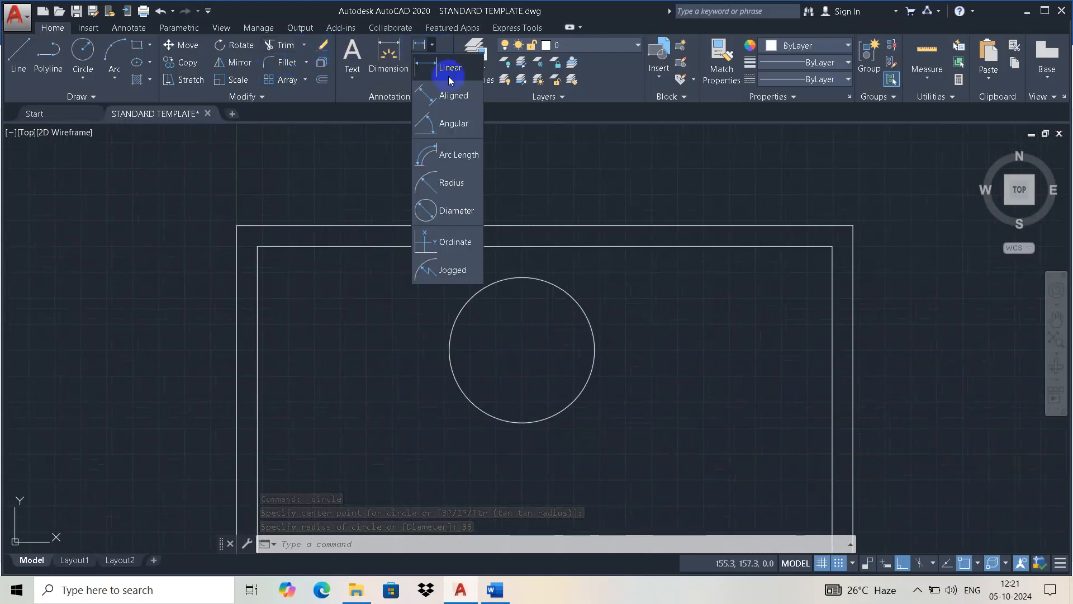
{"action": "left_click", "coordinate": [452, 179]}
{"action": "left_click", "coordinate": [592, 321]}
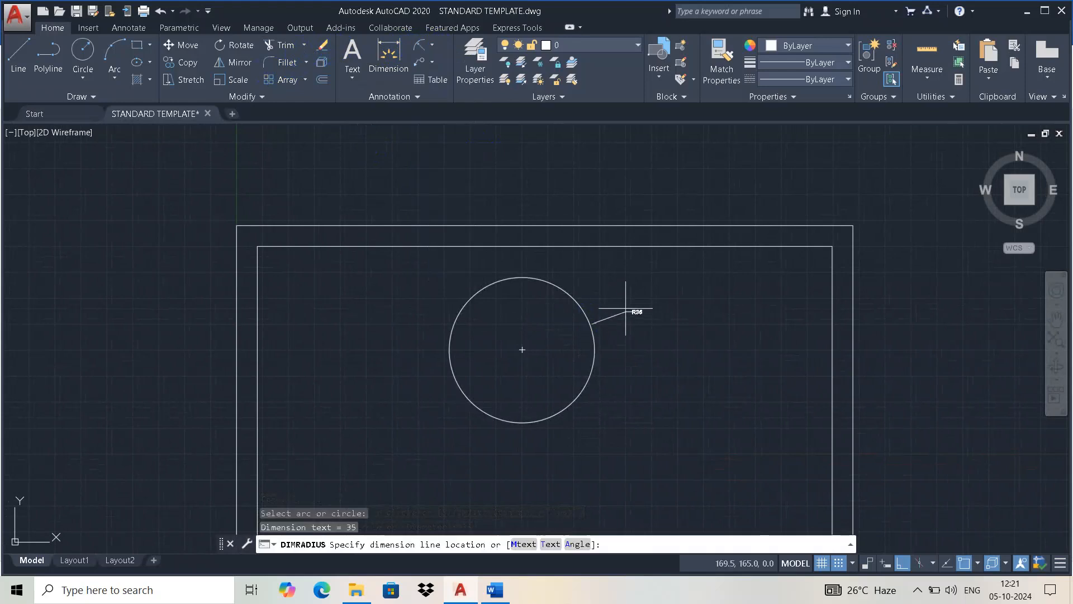
{"action": "left_click", "coordinate": [629, 293]}
{"action": "scroll", "coordinate": [646, 296], "scroll_direction": "up", "scroll_amount": 7}
{"action": "scroll", "coordinate": [658, 257], "scroll_direction": "down", "scroll_amount": 4}
{"action": "middle_click_drag", "start_coordinate": [646, 297], "coordinate": [697, 318]}
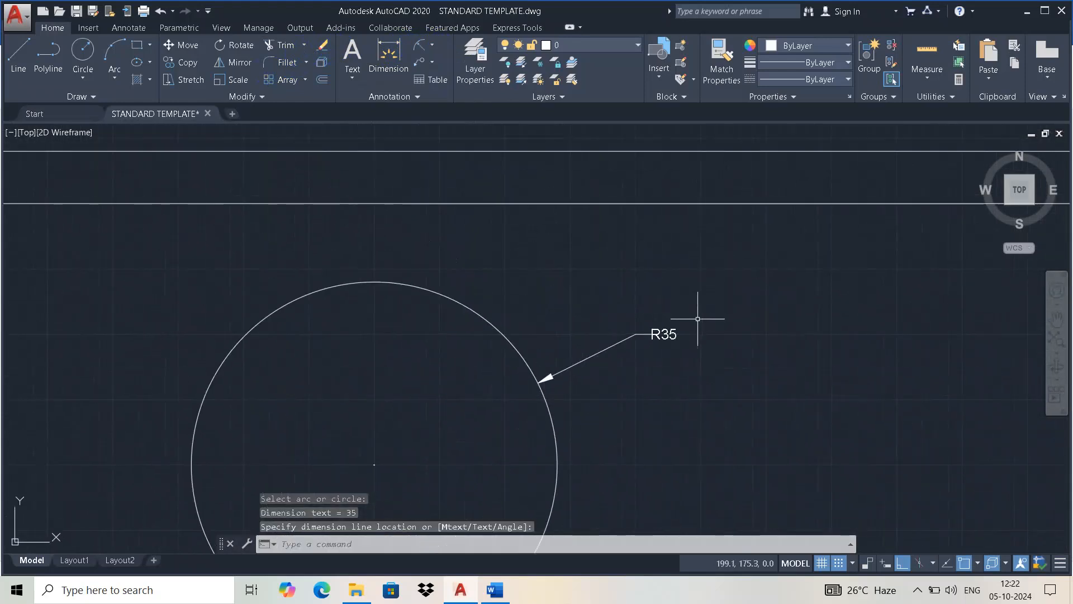
{"action": "key", "text": "alt+Tab"}
{"action": "key", "text": "alt+Tab"}
{"action": "scroll", "coordinate": [558, 352], "scroll_direction": "down", "scroll_amount": 2}
{"action": "scroll", "coordinate": [515, 347], "scroll_direction": "down", "scroll_amount": 1}
{"action": "key", "text": "alt+Tab"}
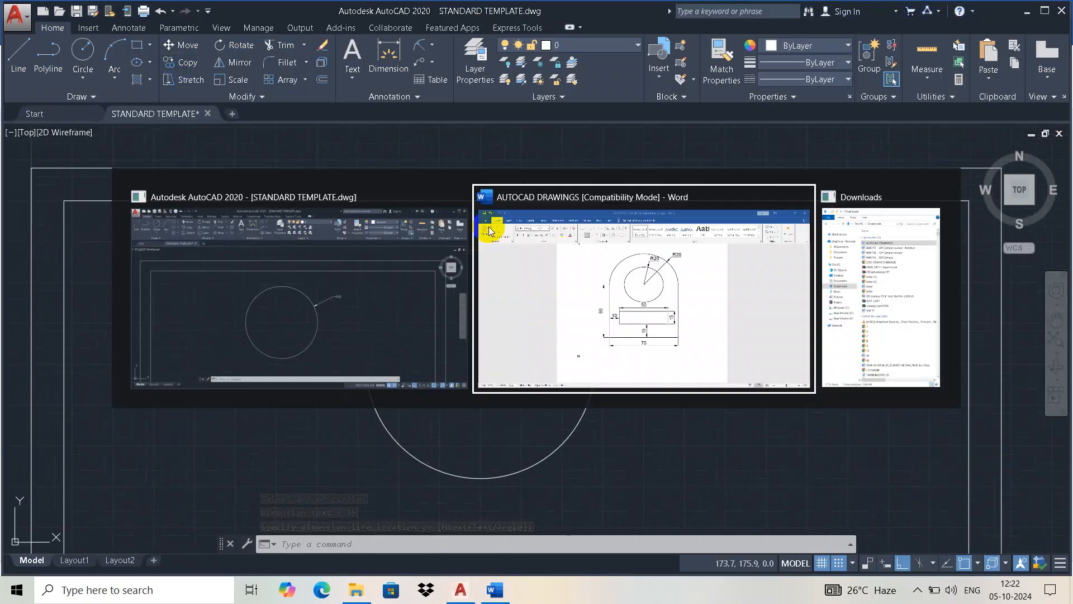
{"action": "key", "text": "alt+Tab"}
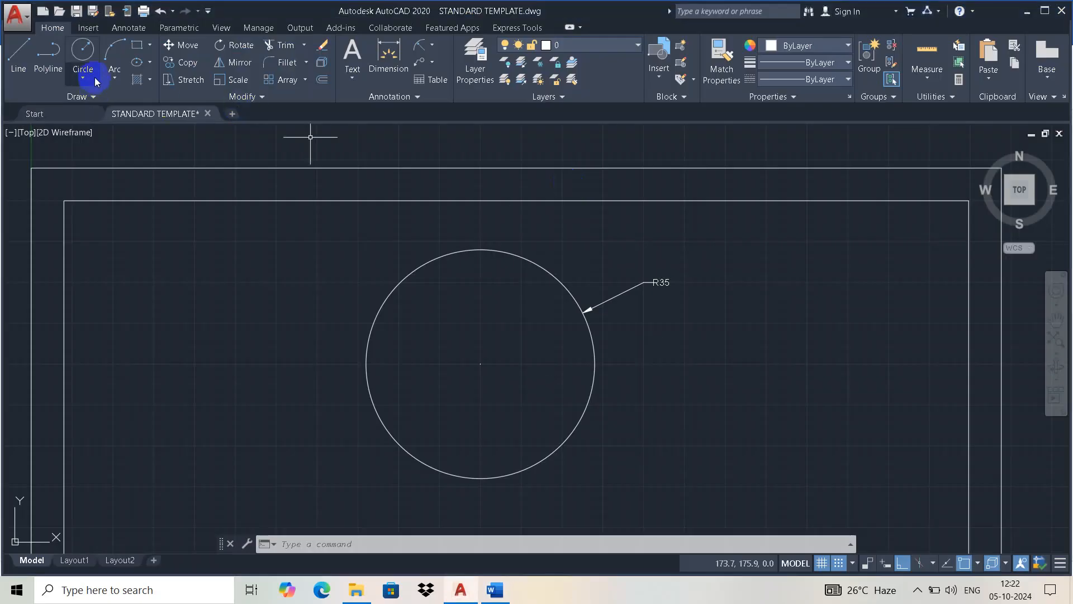
{"action": "left_click", "coordinate": [83, 56]}
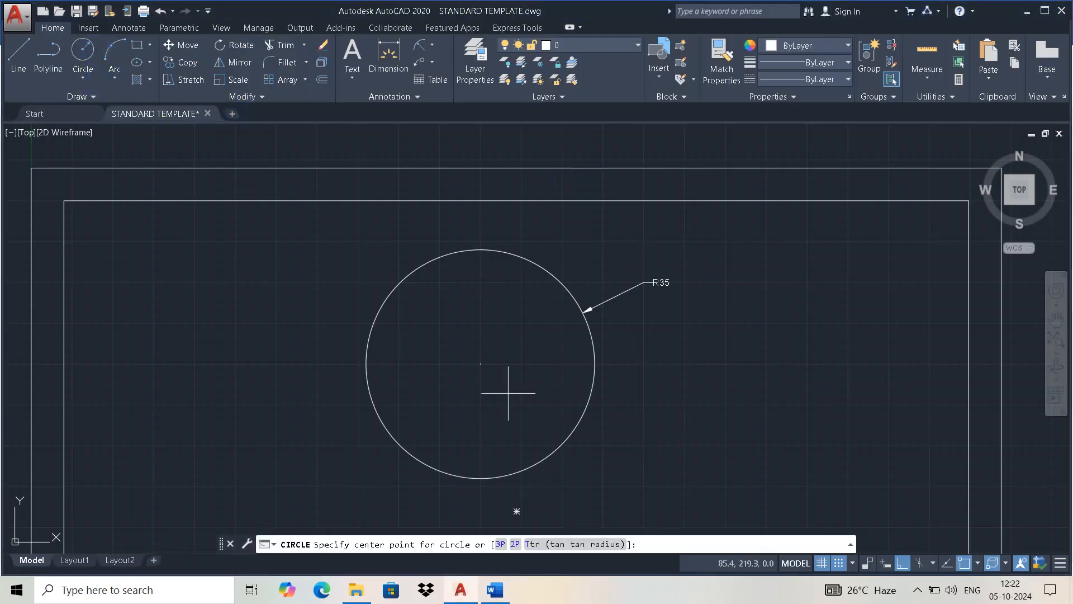
{"action": "left_click", "coordinate": [481, 363]}
{"action": "key", "text": "Escape"}
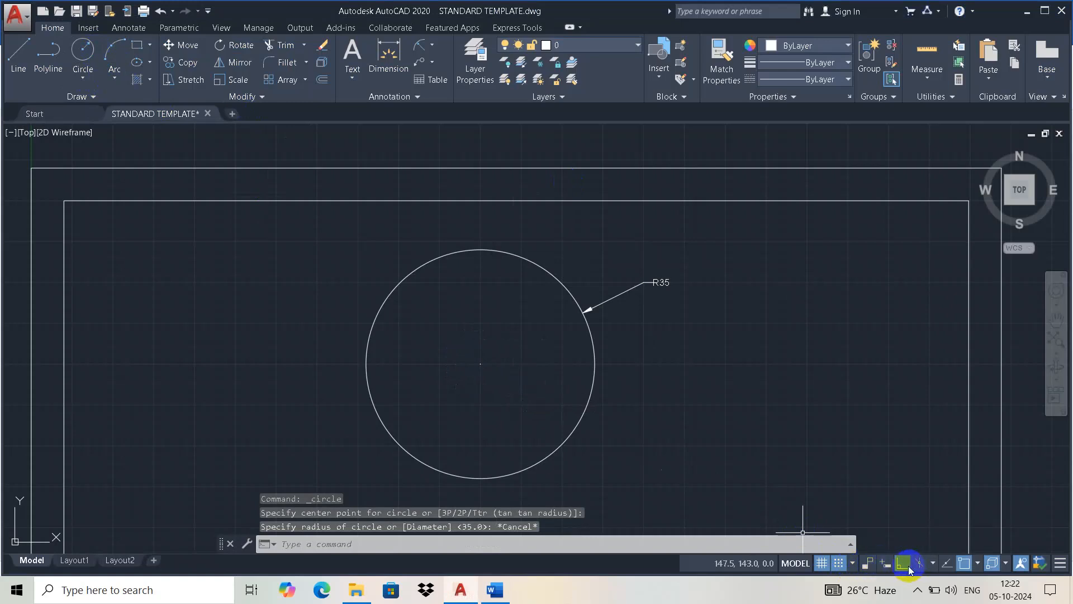
Review the snap, grid and 3D object snap options in the drafting settings, and accept them.
{"action": "left_click", "coordinate": [854, 564]}
{"action": "left_click", "coordinate": [854, 545]}
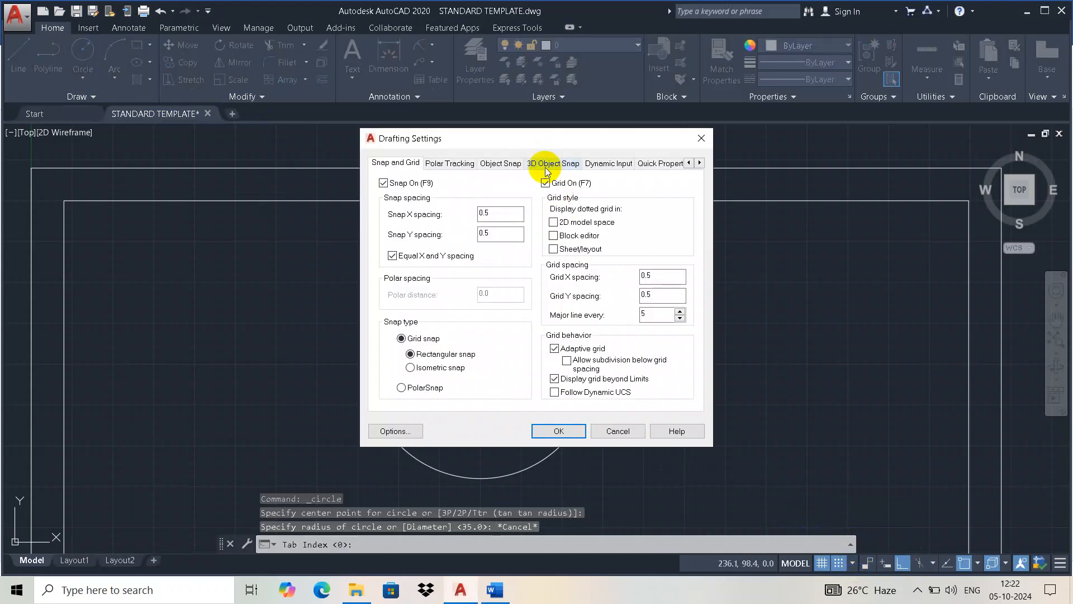
{"action": "left_click", "coordinate": [545, 168]}
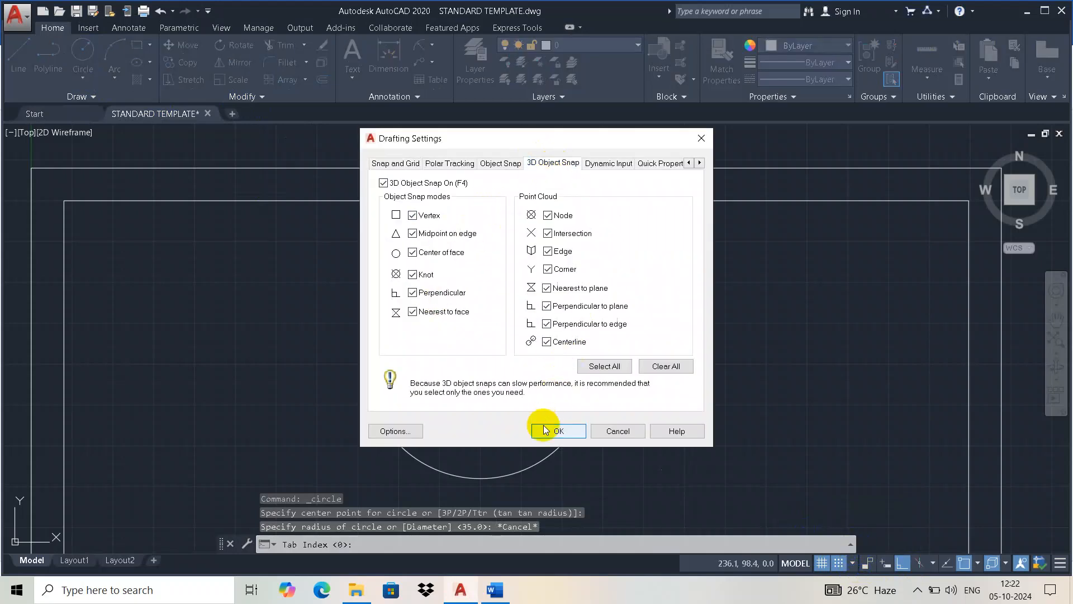
{"action": "left_click", "coordinate": [546, 430]}
Draw an inner circle with a radius of 20 mm concentric with the R35 circle, consulting the reference figure.
{"action": "left_click", "coordinate": [82, 50]}
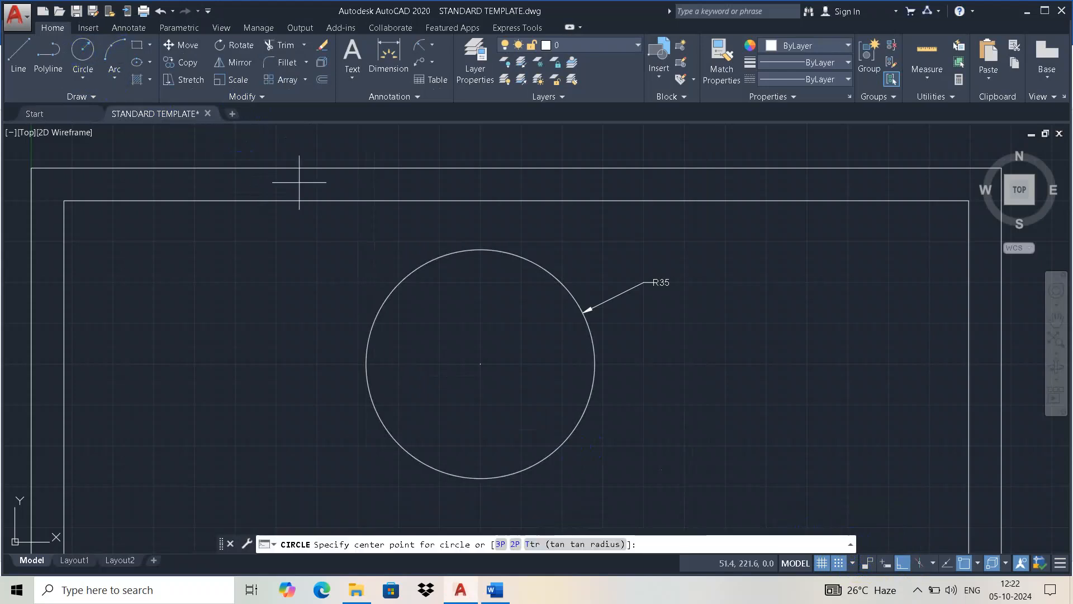
{"action": "key", "text": "alt+Tab"}
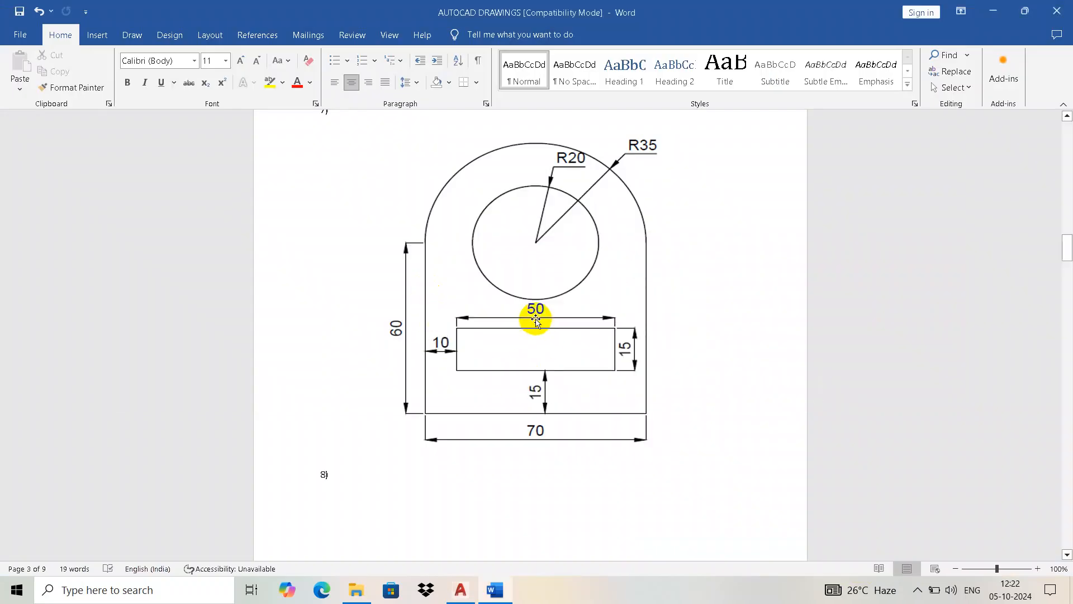
{"action": "key", "text": "alt+Tab"}
{"action": "left_click", "coordinate": [480, 363]}
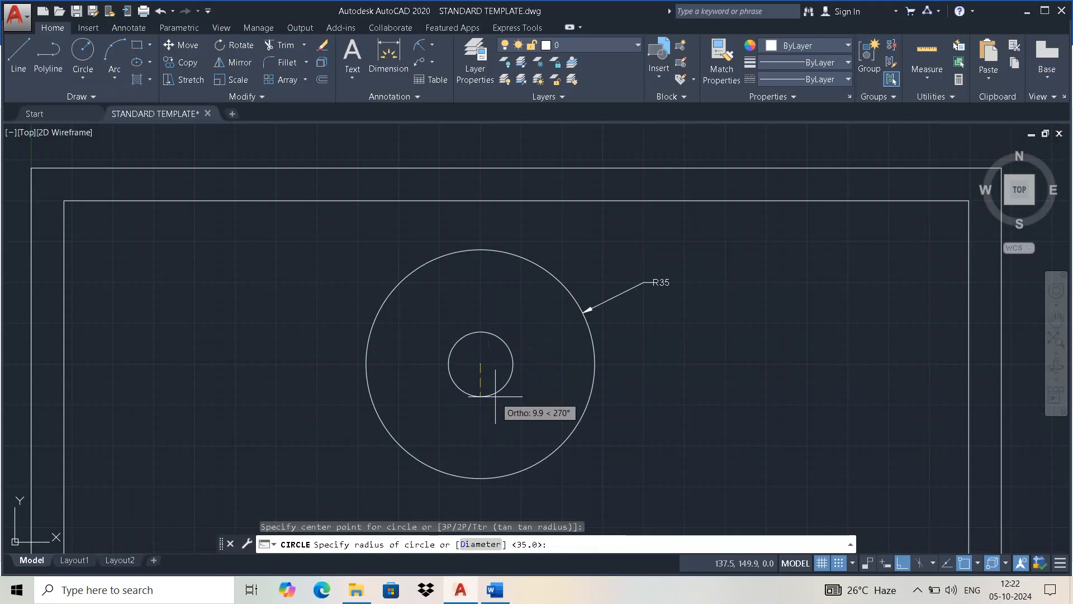
{"action": "key", "text": "Return"}
{"action": "key", "text": "alt+Tab"}
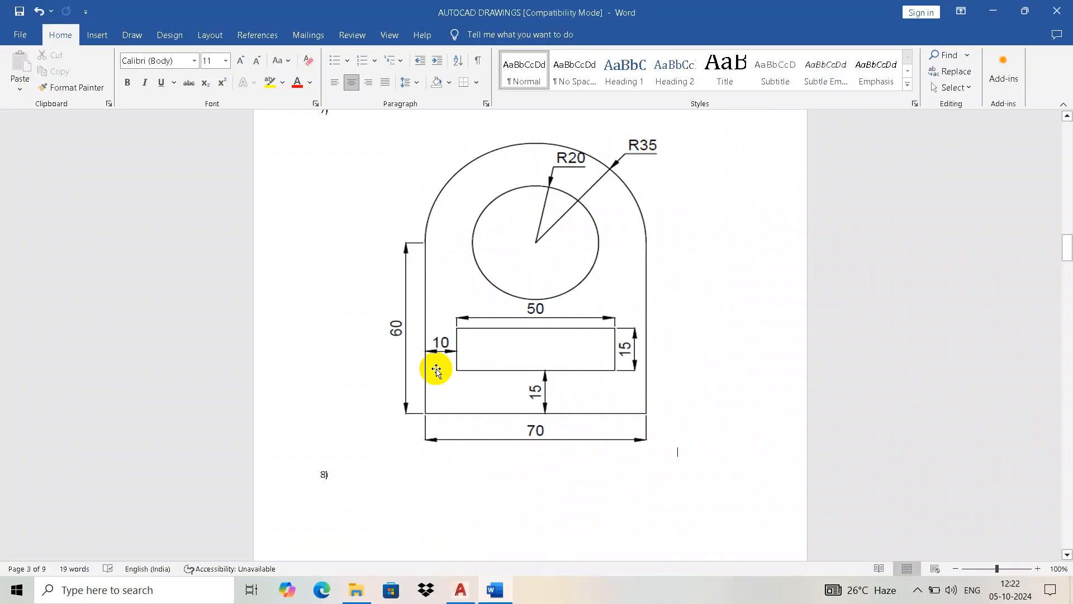
Return to the AutoCAD drawing and add a radius dimension to the inner circle, placed beyond the outer circle's upper right.
{"action": "key", "text": "alt+Tab"}
{"action": "scroll", "coordinate": [427, 364], "scroll_direction": "down", "scroll_amount": 3}
{"action": "middle_click_drag", "start_coordinate": [426, 364], "coordinate": [440, 324]}
{"action": "scroll", "coordinate": [442, 315], "scroll_direction": "up", "scroll_amount": 2}
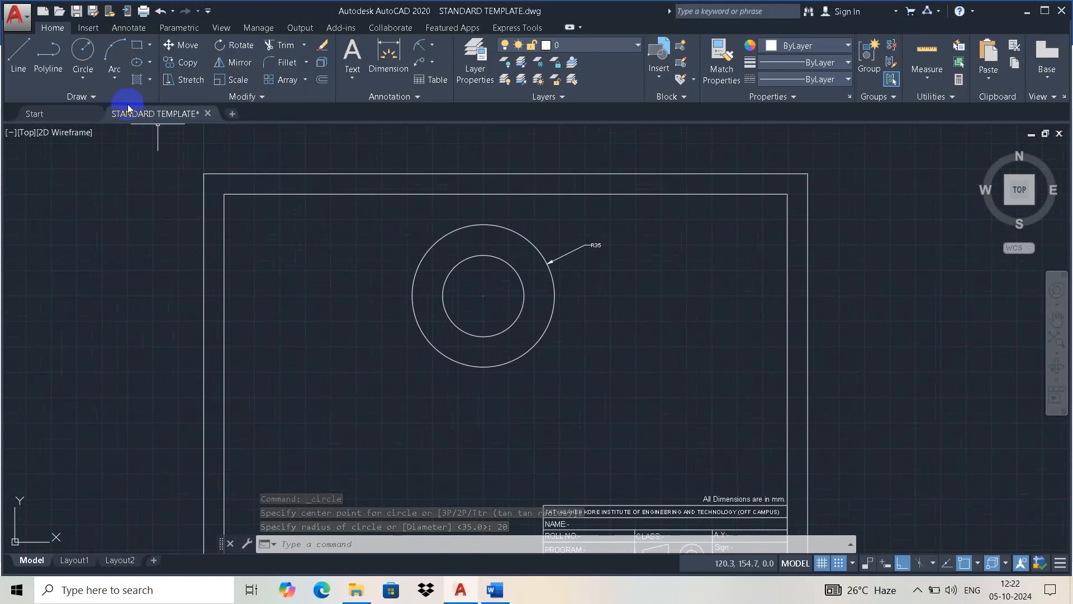
{"action": "key", "text": "alt+Tab"}
{"action": "key", "text": "alt+Tab"}
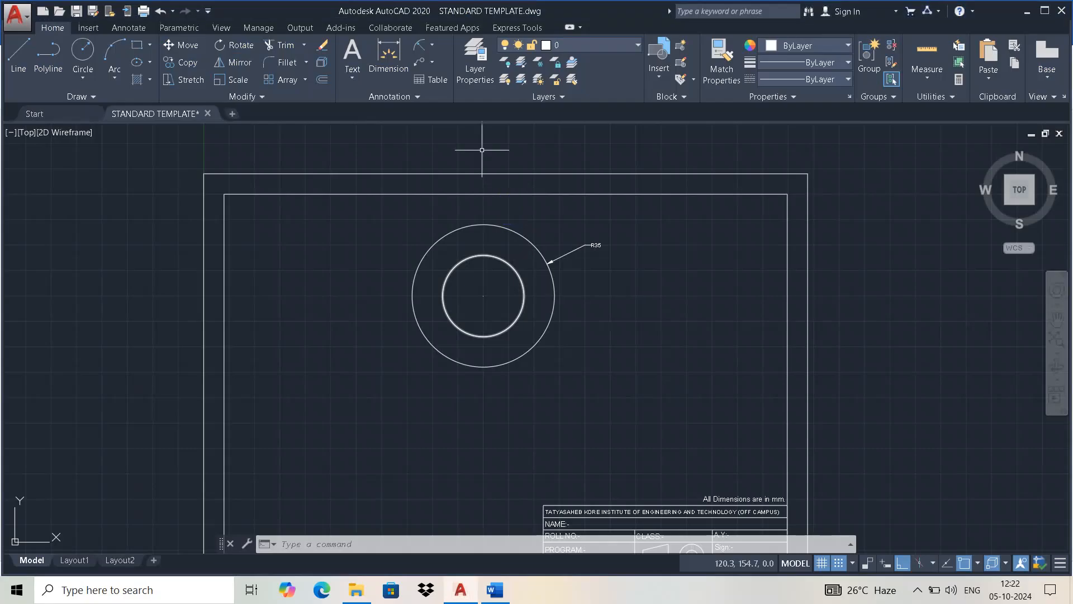
{"action": "left_click", "coordinate": [425, 47]}
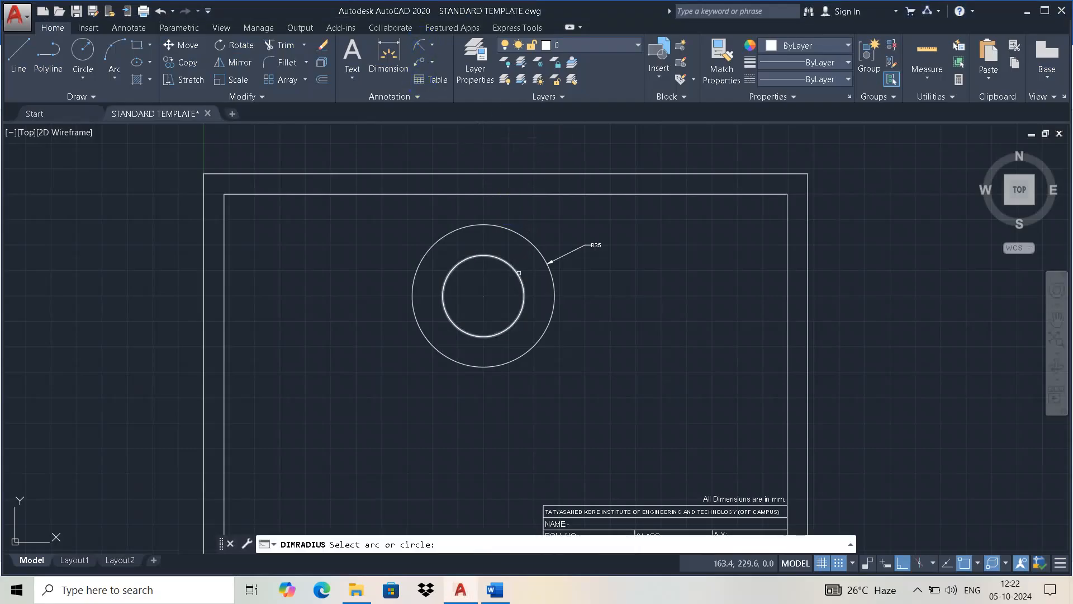
{"action": "left_click", "coordinate": [522, 280]}
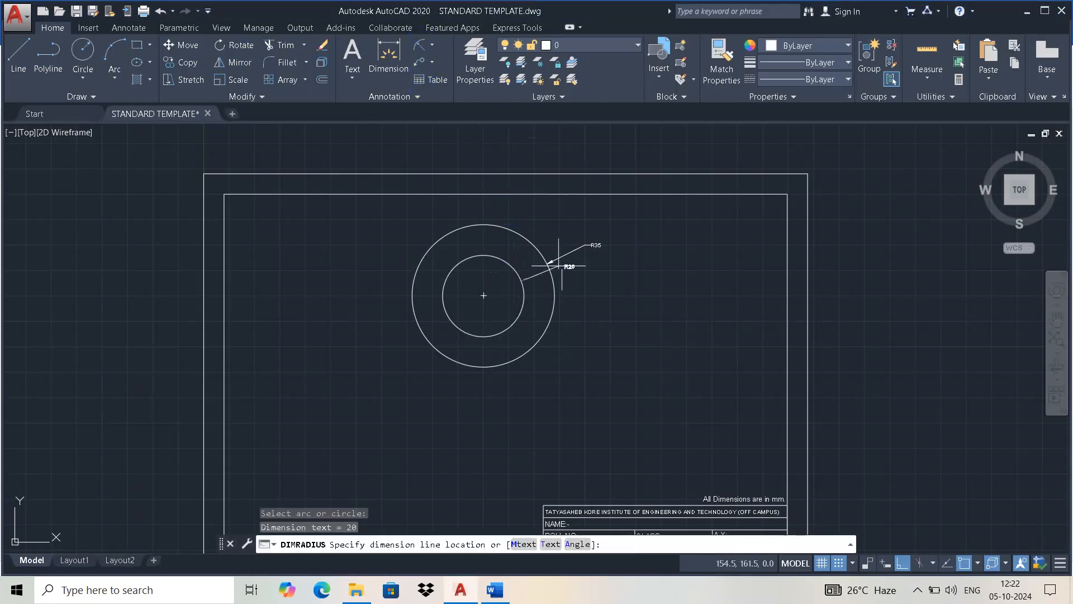
{"action": "left_click", "coordinate": [570, 231]}
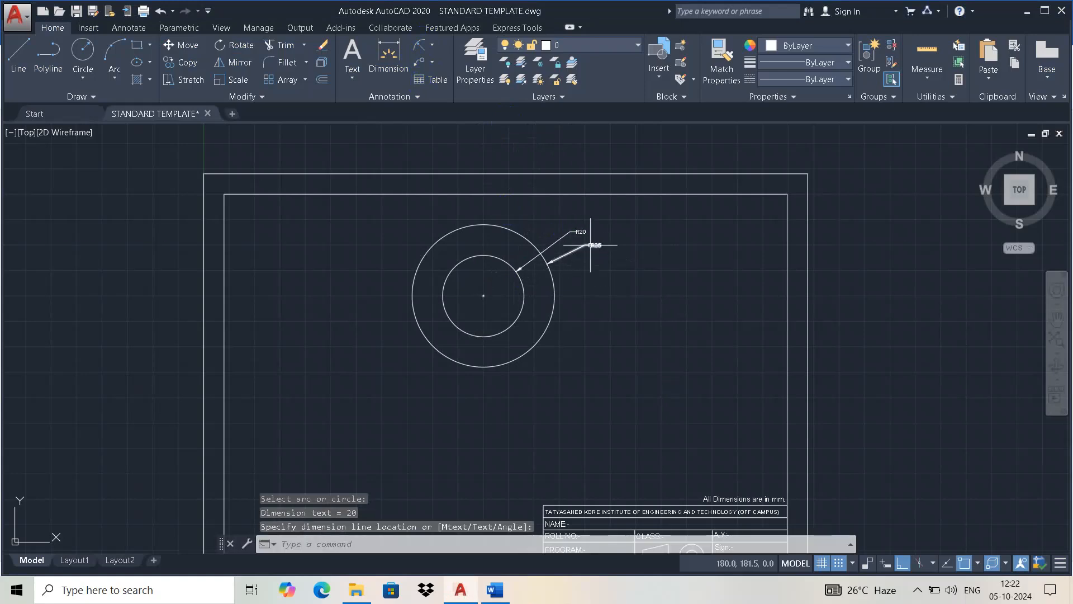
Shift the R35 dimension text slightly outward so it stays clear of the R20 dimension.
{"action": "left_click", "coordinate": [590, 244]}
{"action": "left_click", "coordinate": [595, 244]}
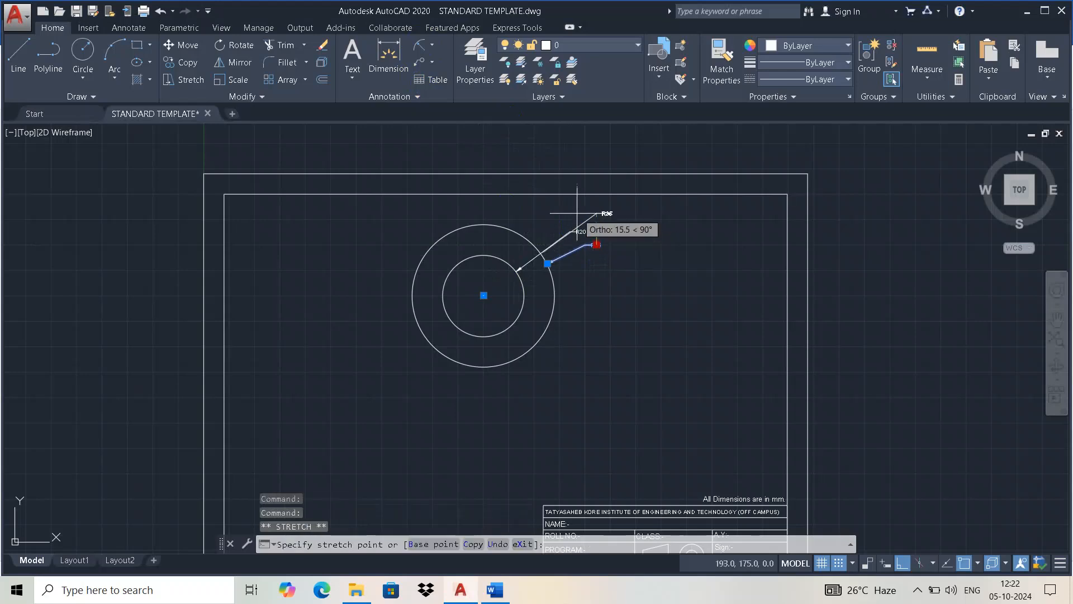
{"action": "left_click", "coordinate": [587, 250]}
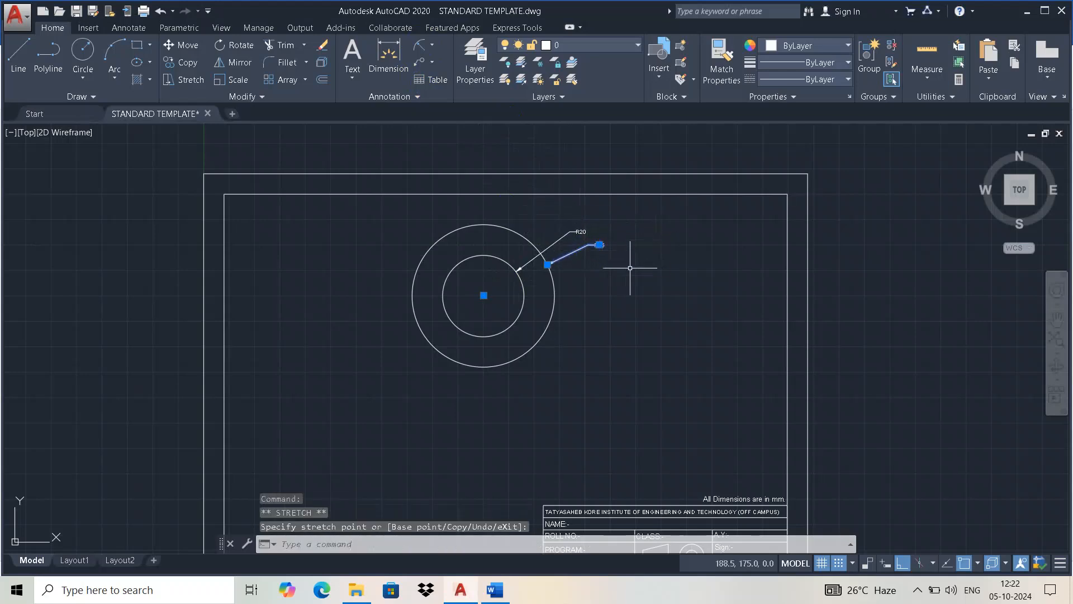
{"action": "key", "text": "Escape"}
Draw a horizontal line across the full diameter of the outer circle through its centre, consulting the reference figure in Word.
{"action": "key", "text": "alt+Tab"}
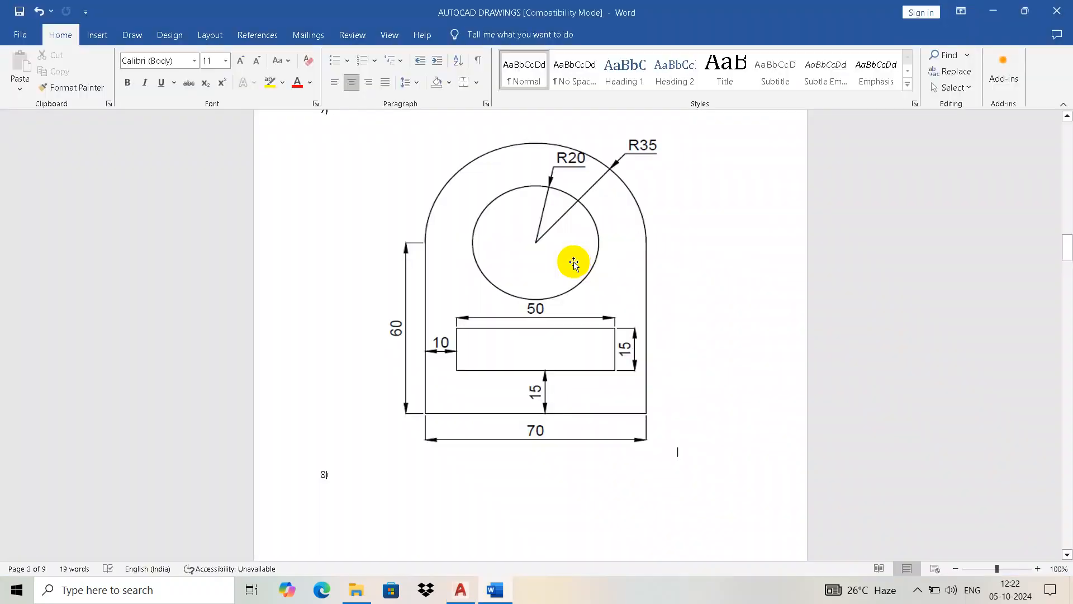
{"action": "key", "text": "alt+Tab"}
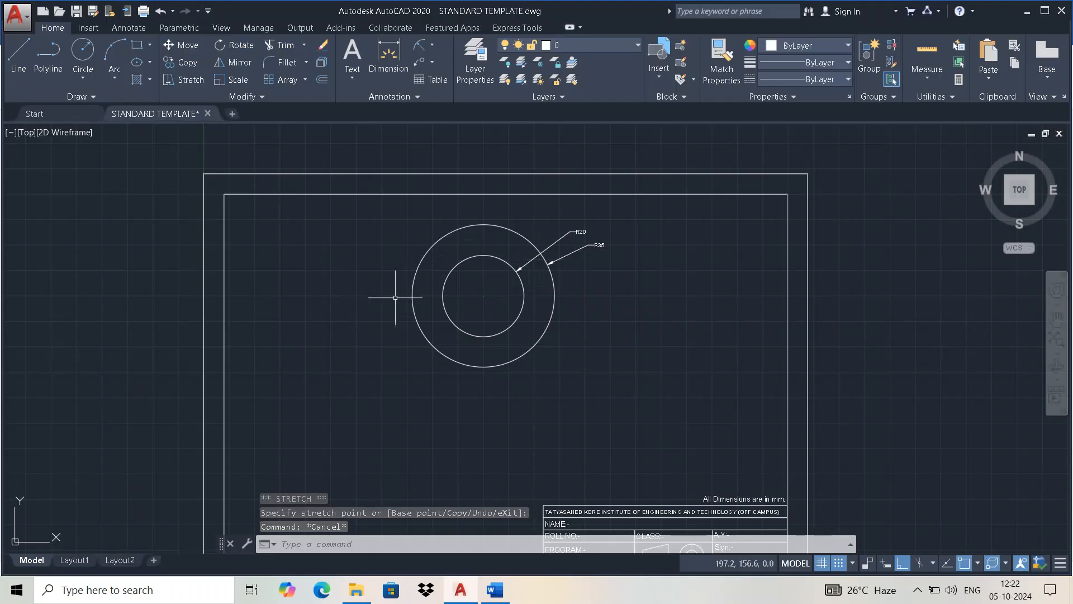
{"action": "left_click", "coordinate": [19, 56]}
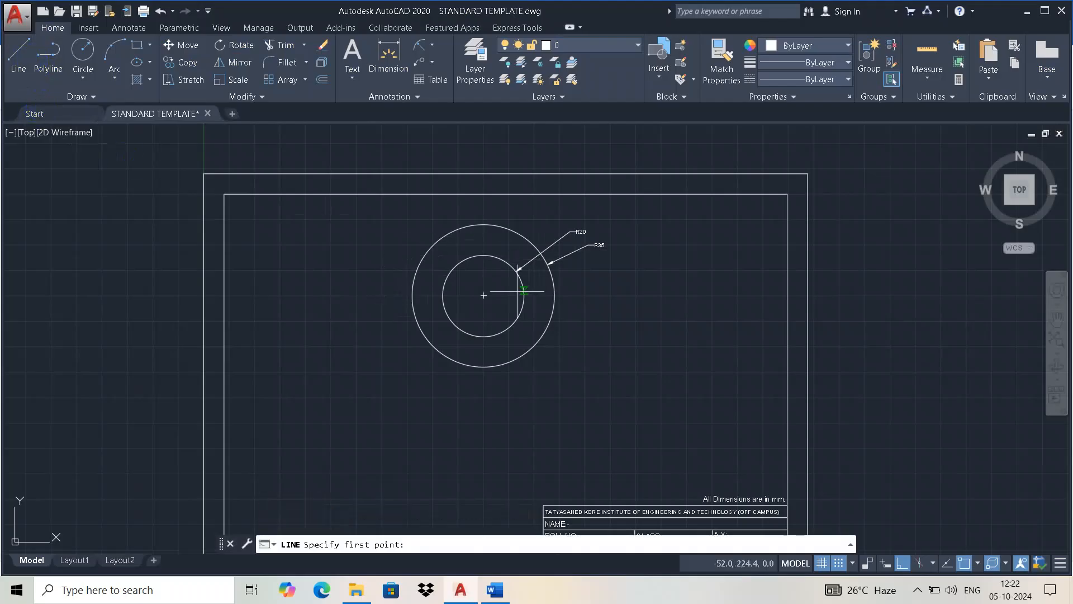
{"action": "key", "text": "alt+Tab"}
{"action": "key", "text": "alt+Tab"}
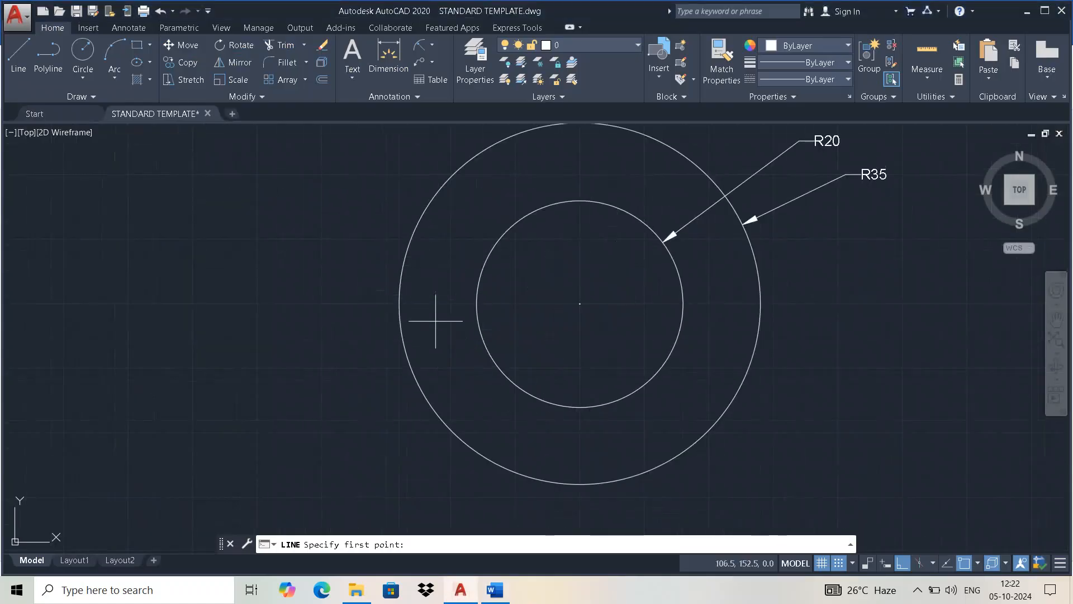
{"action": "left_click", "coordinate": [401, 304]}
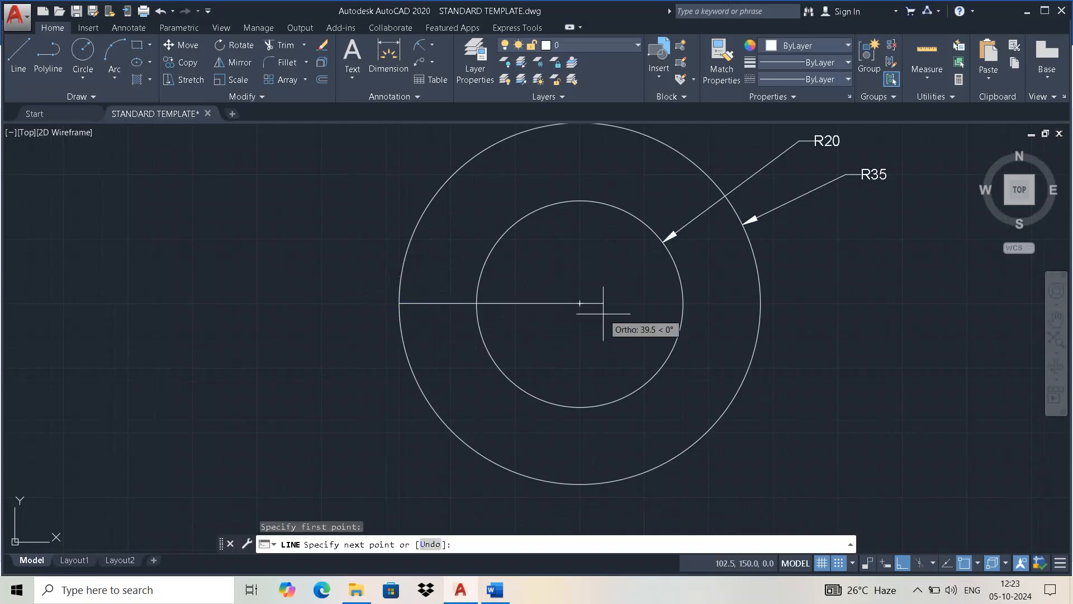
{"action": "left_click", "coordinate": [760, 303]}
{"action": "key", "text": "Escape"}
{"action": "scroll", "coordinate": [609, 271], "scroll_direction": "down", "scroll_amount": 4}
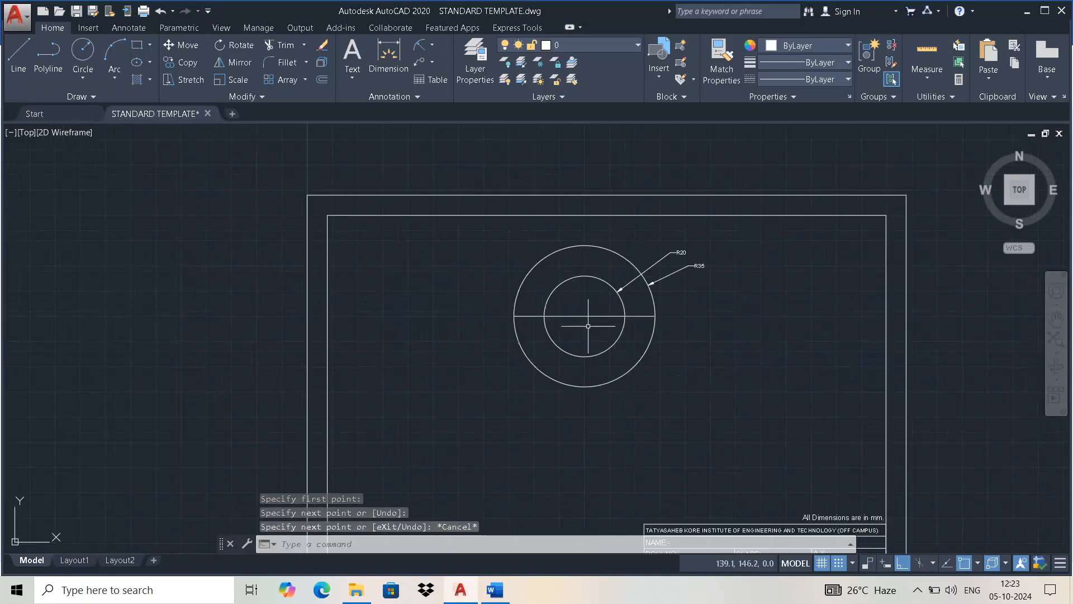
Check the plate height in the Word reference figure and offset the horizontal diameter line 60 mm downward as the base edge.
{"action": "key", "text": "alt+Tab"}
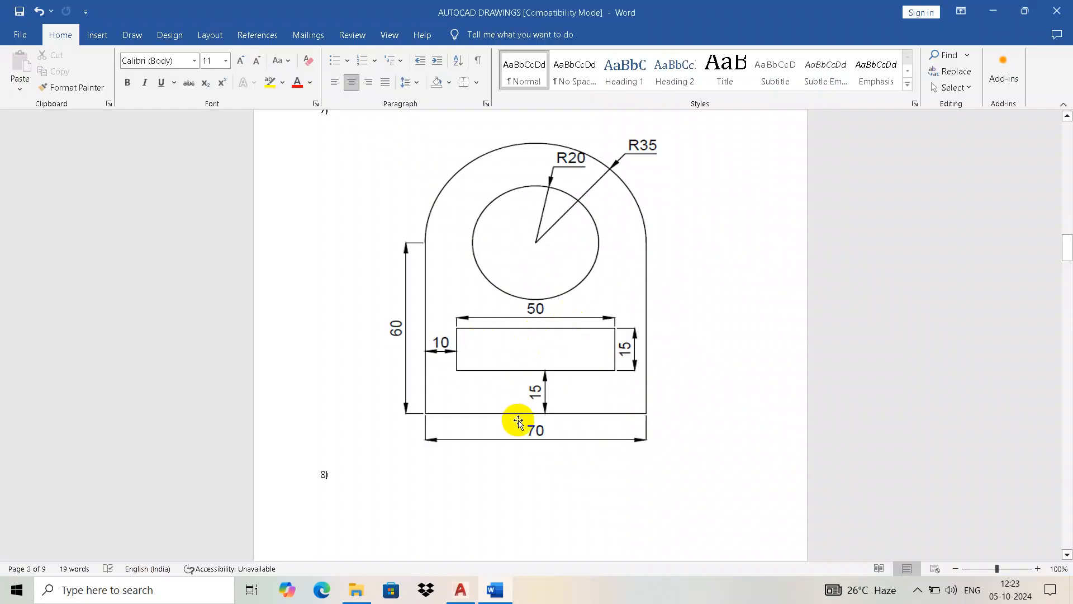
{"action": "key", "text": "alt+Tab"}
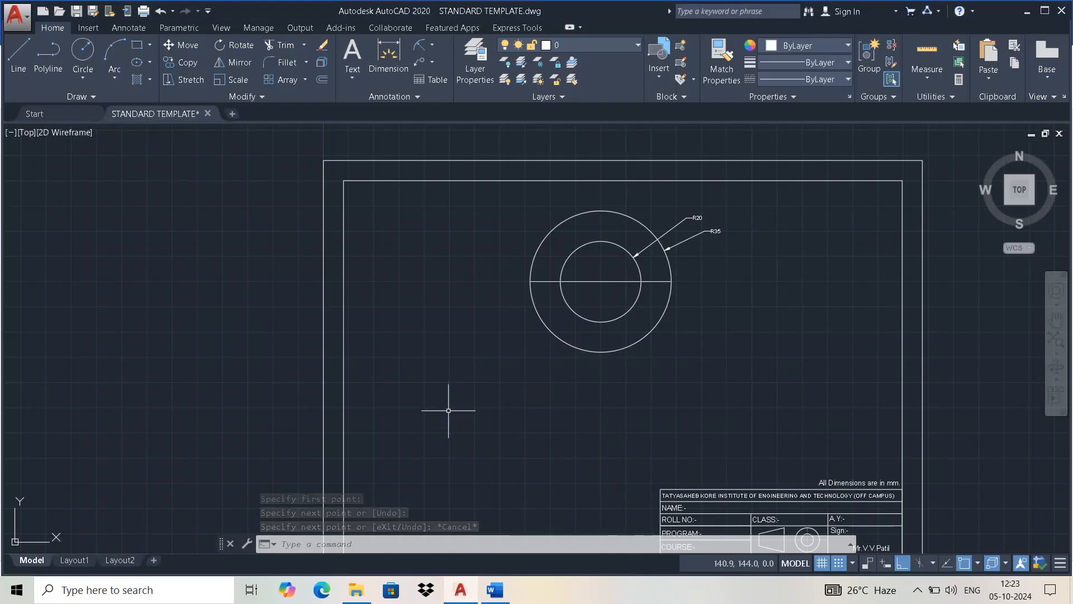
{"action": "key", "text": "alt+Tab"}
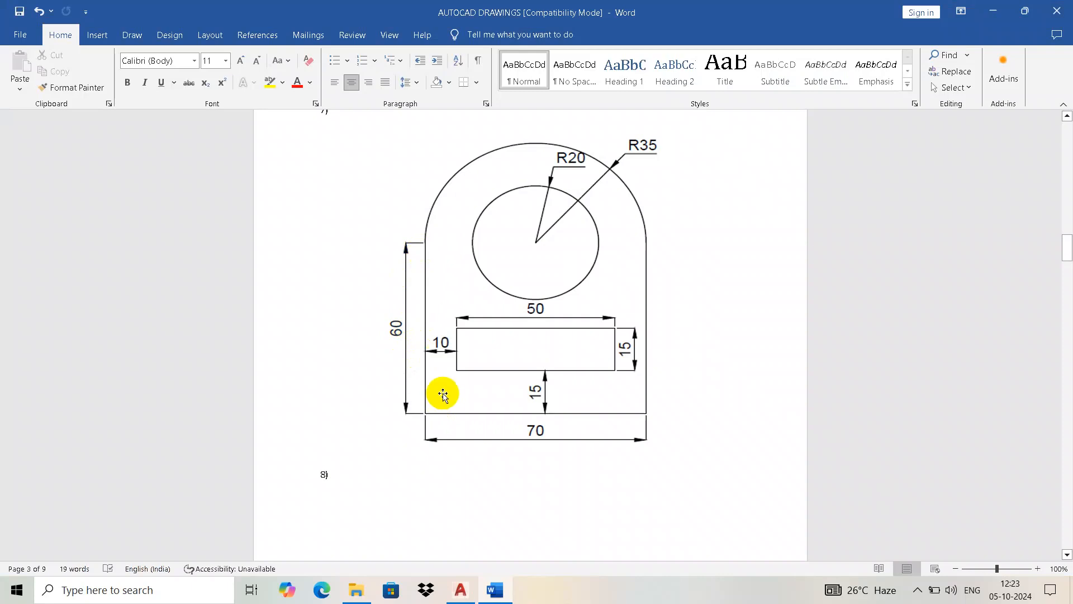
{"action": "key", "text": "alt+Tab"}
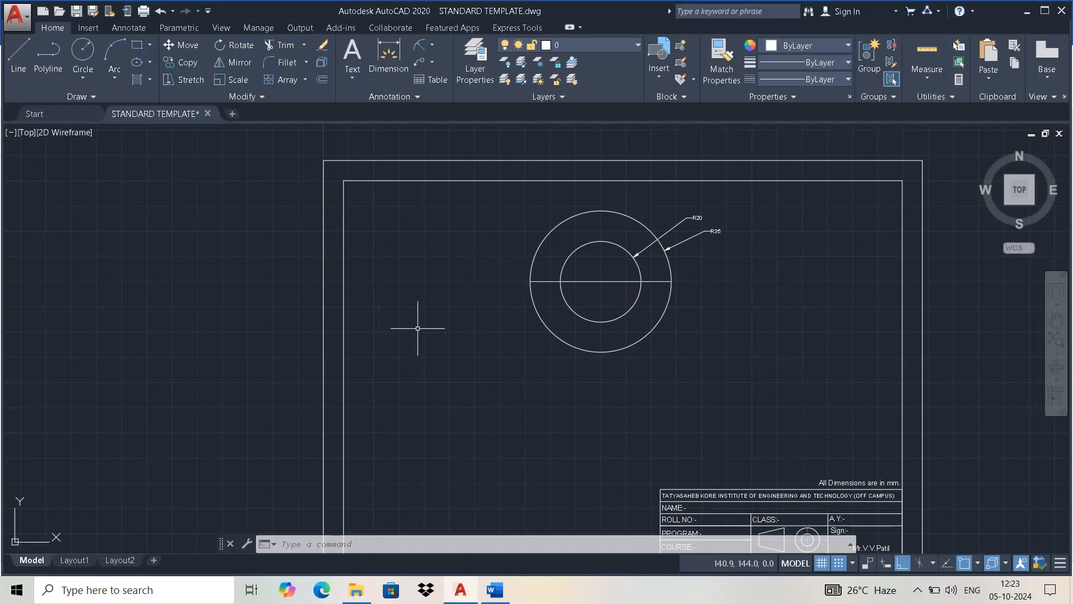
{"action": "left_click", "coordinate": [322, 80]}
{"action": "type", "text": "6"}
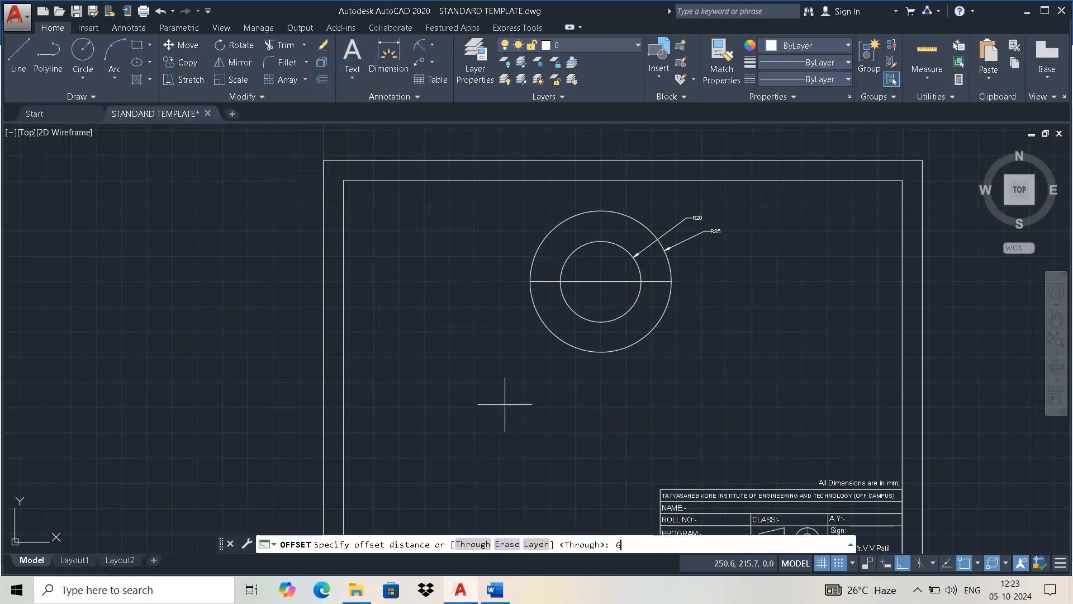
{"action": "type", "text": "0"}
{"action": "key", "text": "Return"}
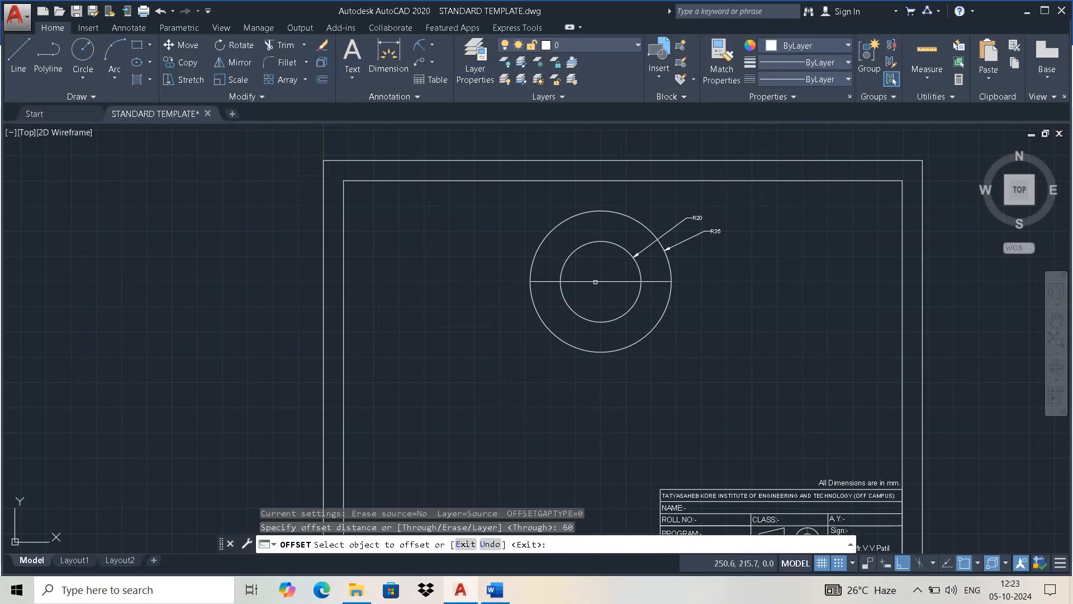
{"action": "left_click", "coordinate": [597, 279]}
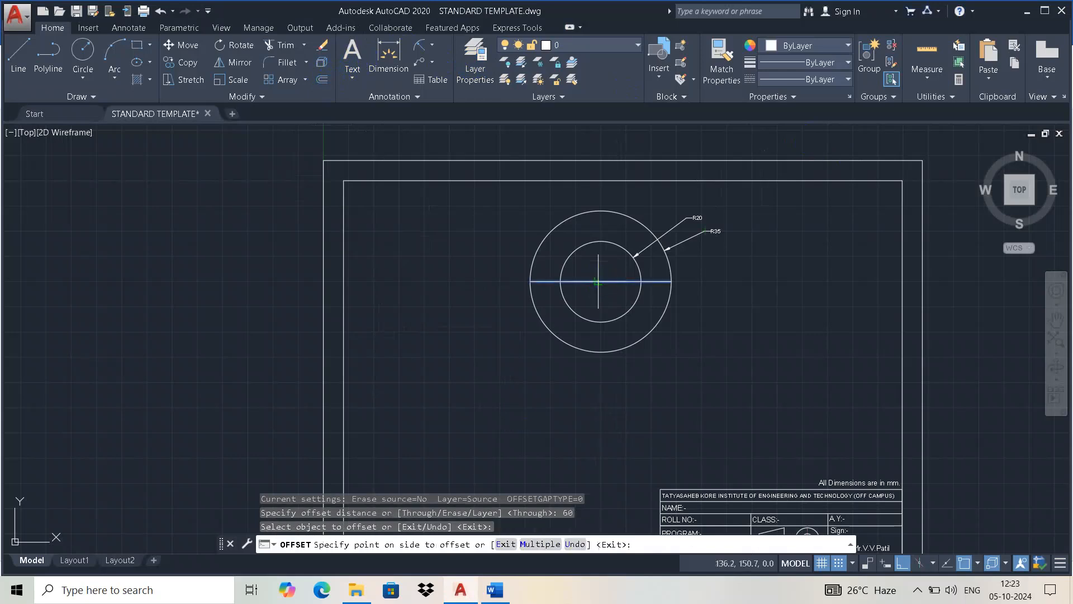
{"action": "left_click", "coordinate": [628, 385]}
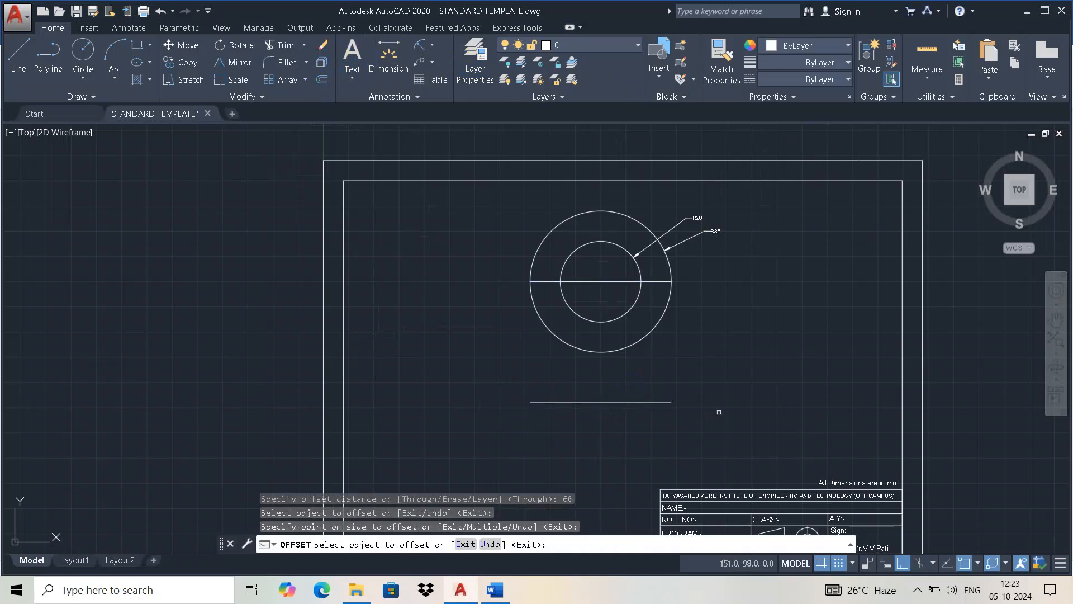
{"action": "key", "text": "Escape"}
Draw the plate's left side as a vertical line from the diameter line's left end to the base edge's left end.
{"action": "key", "text": "alt+Tab"}
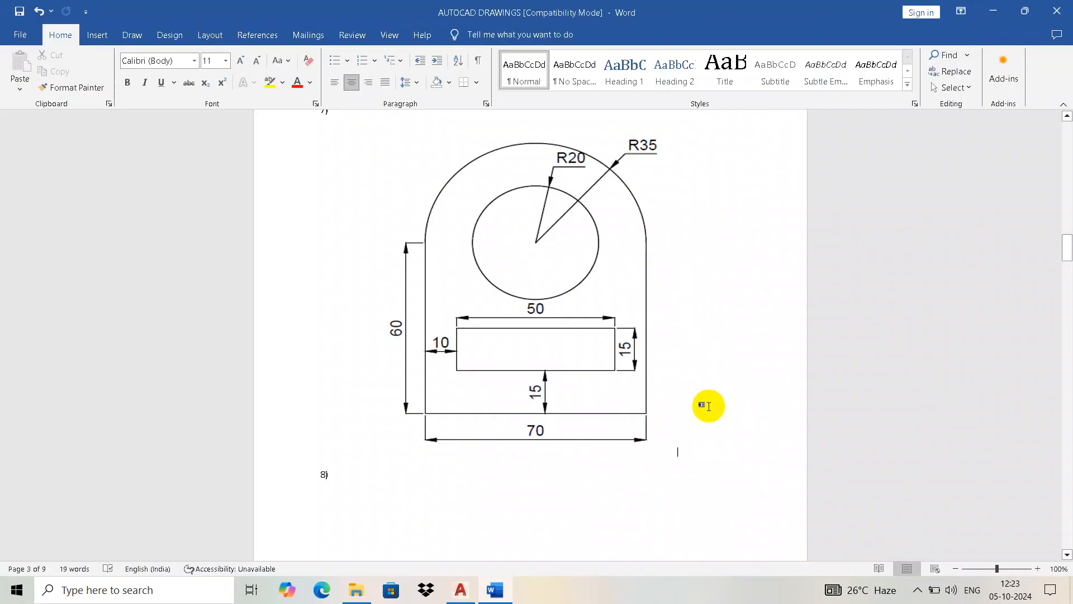
{"action": "key", "text": "alt+Tab"}
{"action": "left_click", "coordinate": [19, 56]}
{"action": "left_click", "coordinate": [530, 281]}
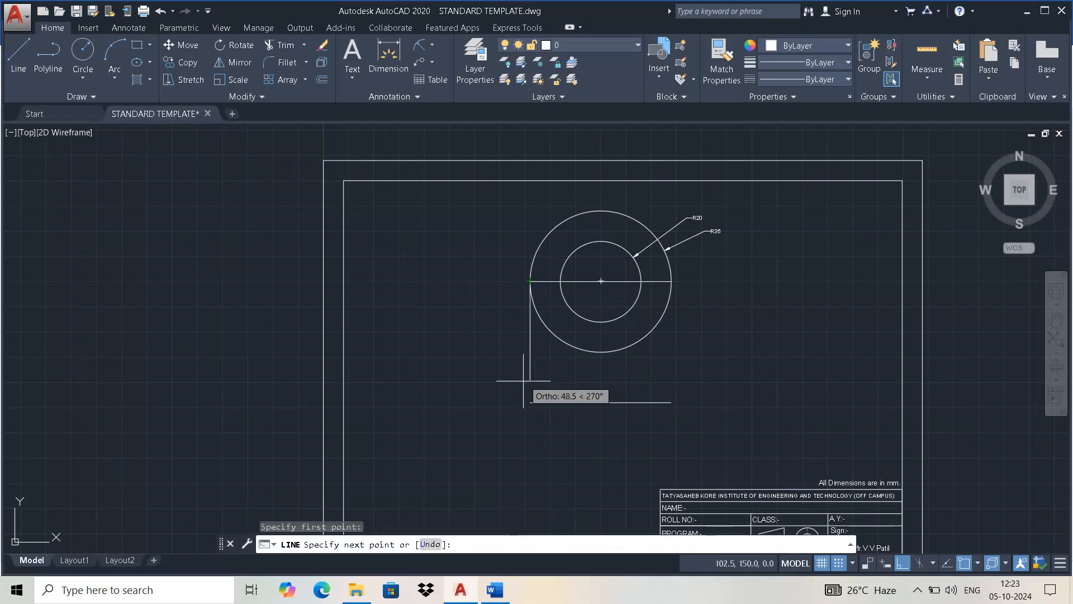
{"action": "left_click", "coordinate": [530, 402]}
{"action": "key", "text": "Return"}
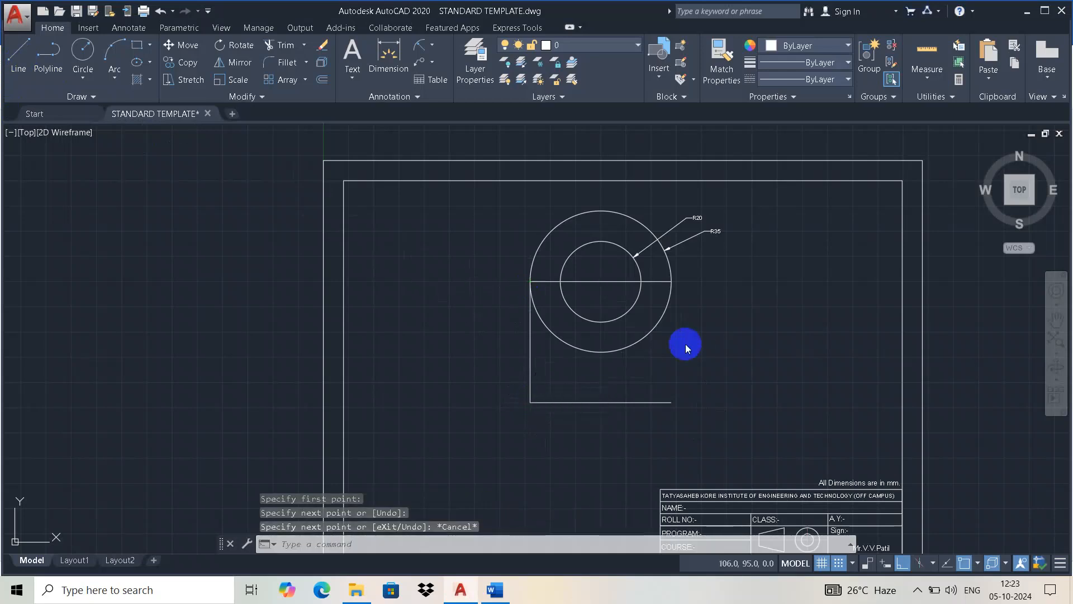
Draw the plate's right side as a vertical line from the diameter line's right end to the base edge's right end.
{"action": "right_click", "coordinate": [686, 344]}
{"action": "left_click", "coordinate": [712, 119]}
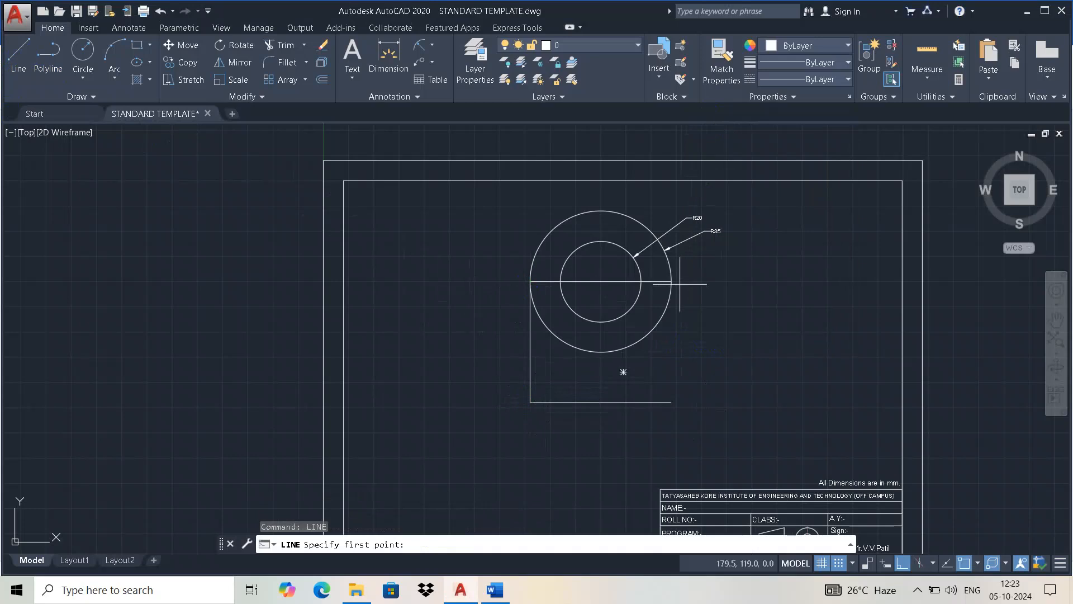
{"action": "left_click", "coordinate": [671, 280]}
{"action": "left_click", "coordinate": [671, 402]}
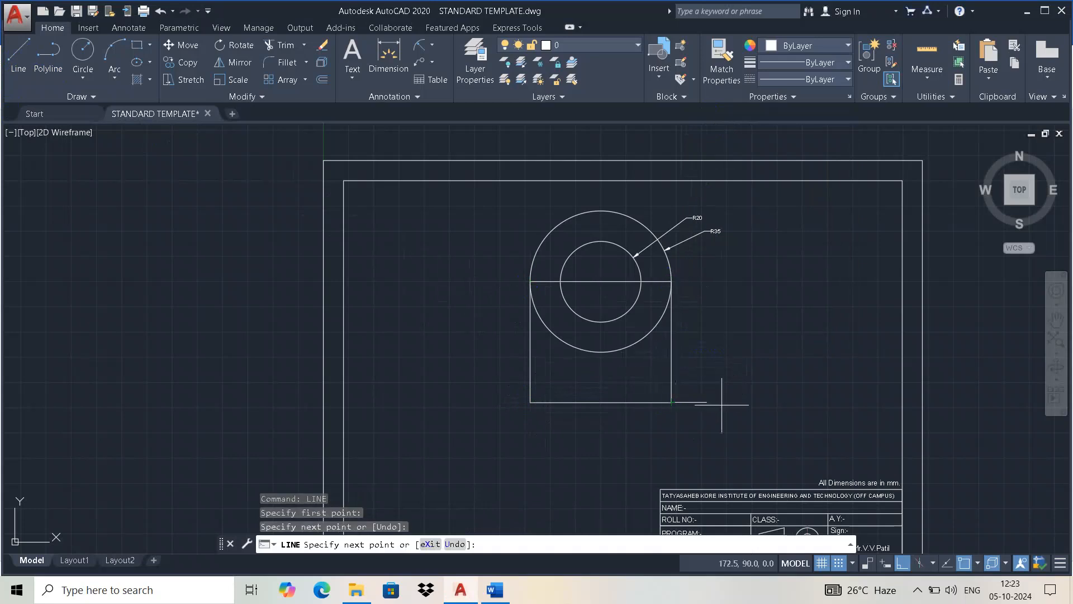
{"action": "key", "text": "Escape"}
Trim away the lower half of the outer circle, using the horizontal diameter line as the cutting edge.
{"action": "key", "text": "alt+Tab"}
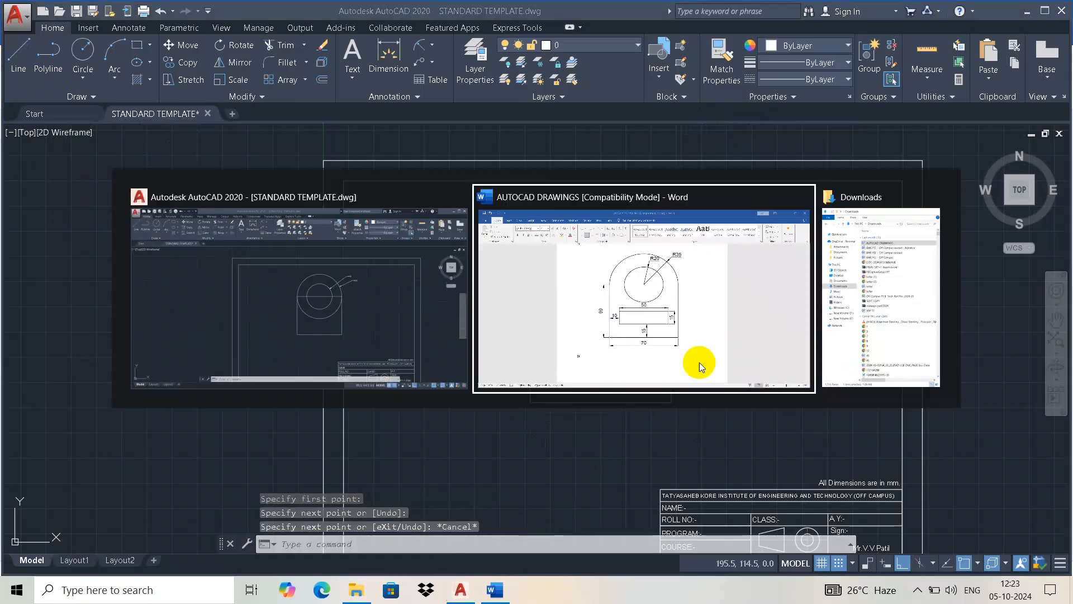
{"action": "key", "text": "alt+Tab"}
{"action": "left_click", "coordinate": [610, 273]}
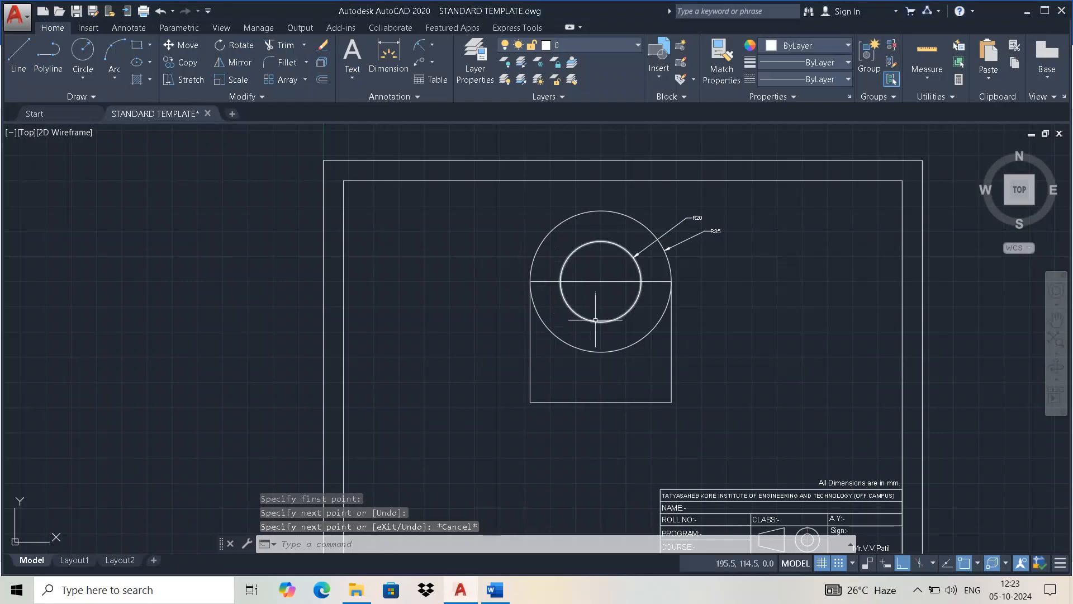
{"action": "left_click", "coordinate": [286, 46]}
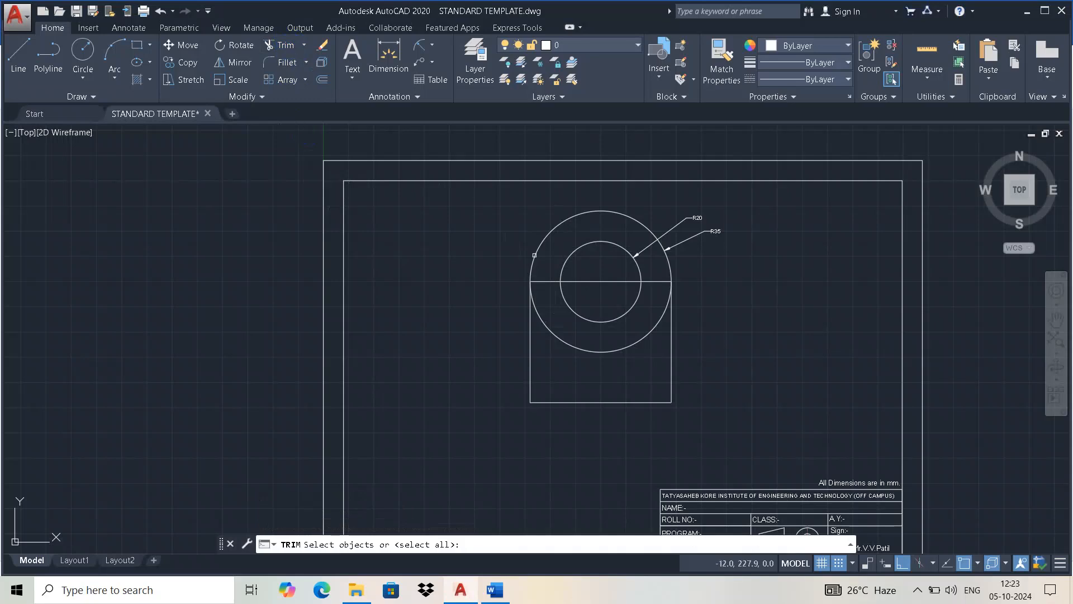
{"action": "left_click", "coordinate": [585, 283]}
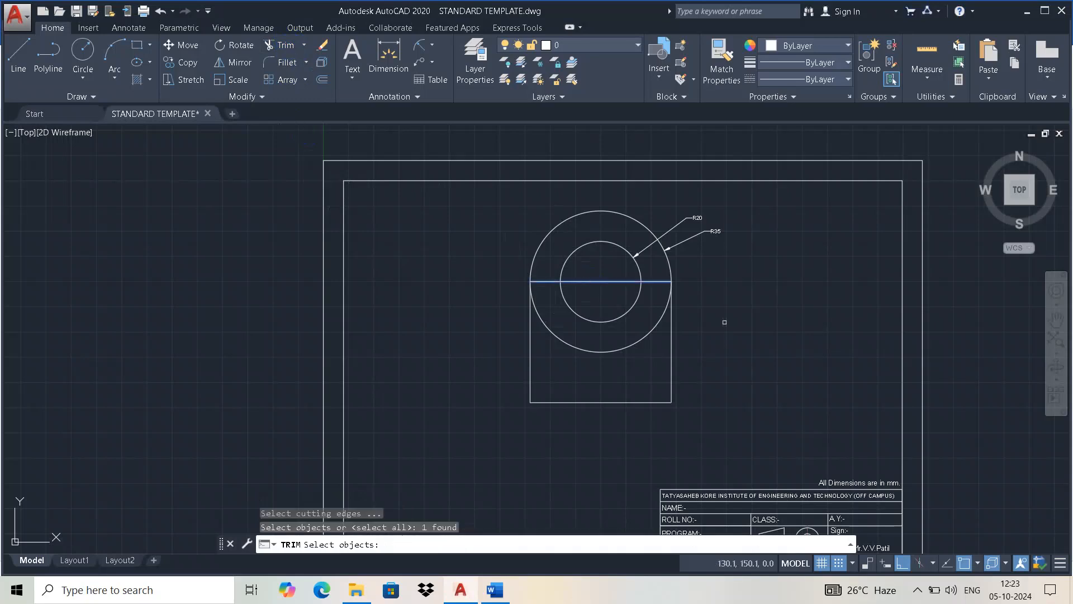
{"action": "key", "text": "Return"}
{"action": "left_click", "coordinate": [608, 348]}
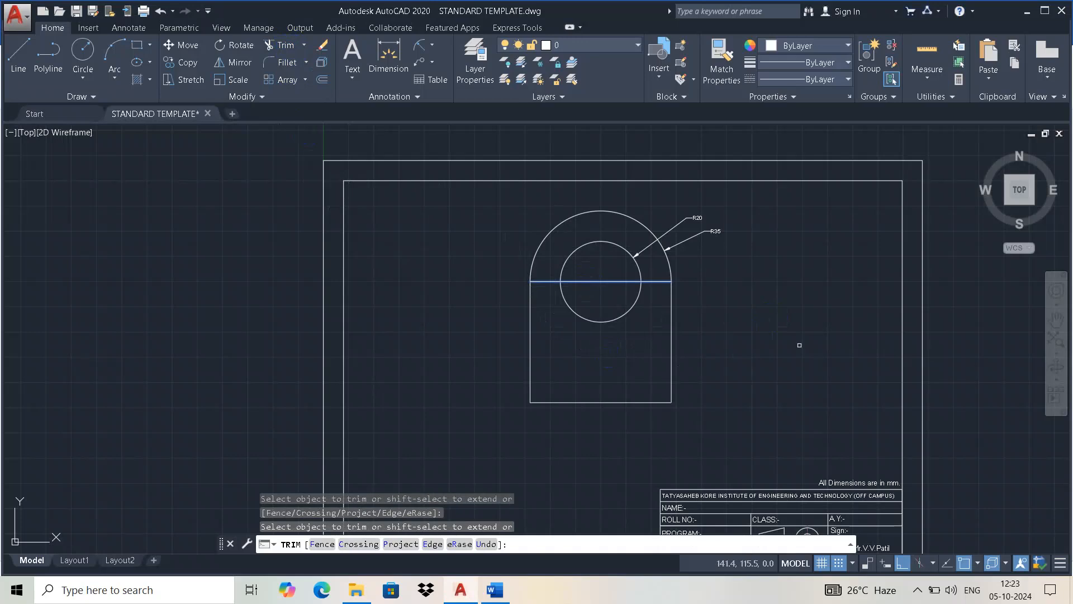
{"action": "key", "text": "Escape"}
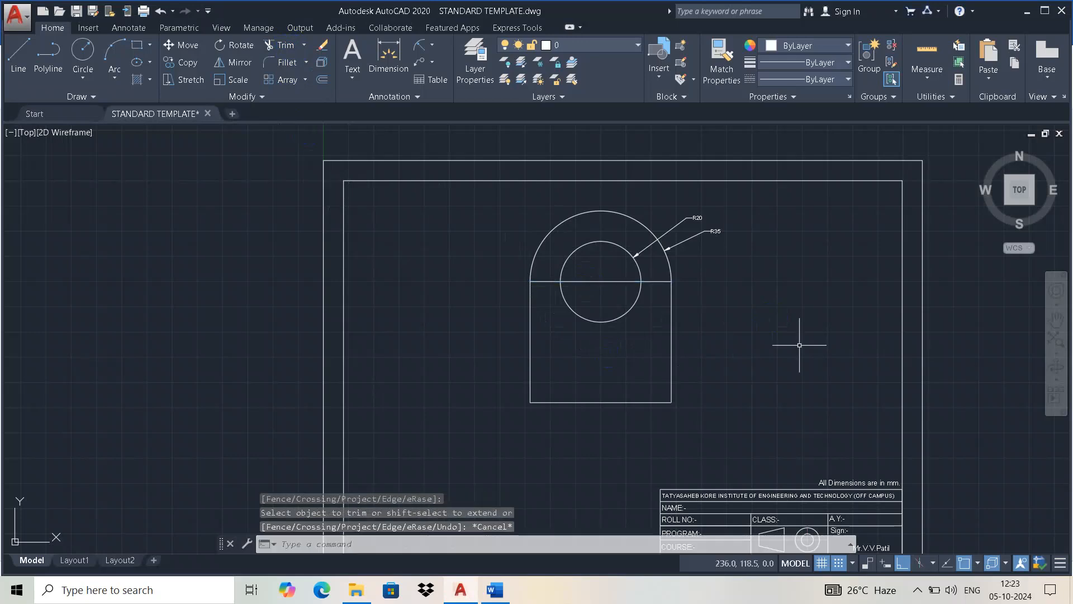
Compare the outline with the Word reference figure and delete the horizontal diameter line through the circle.
{"action": "key", "text": "alt+Tab"}
{"action": "key", "text": "alt+Tab"}
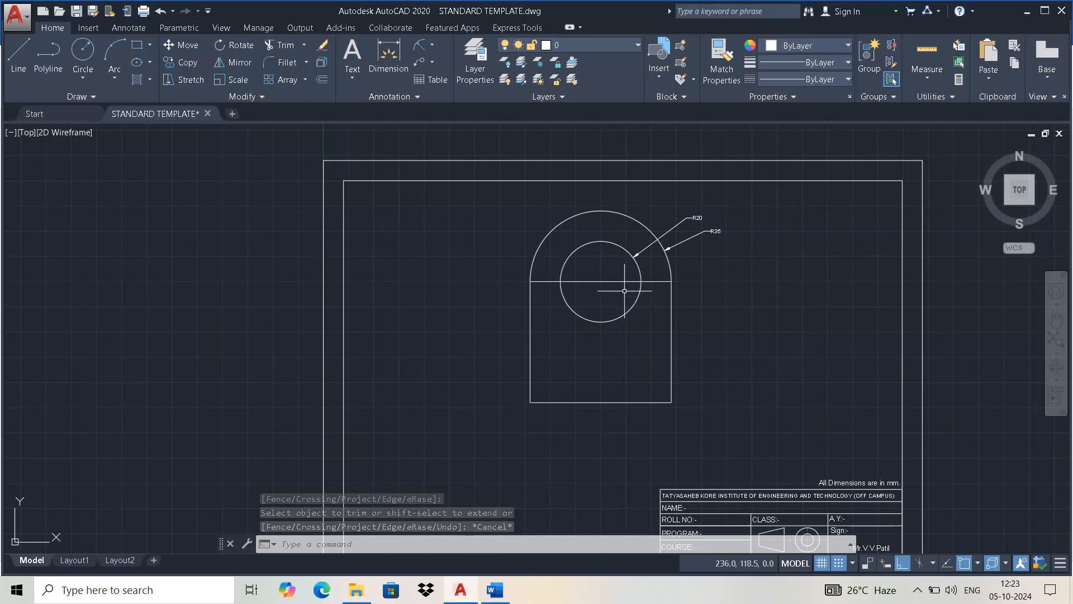
{"action": "left_click", "coordinate": [632, 285]}
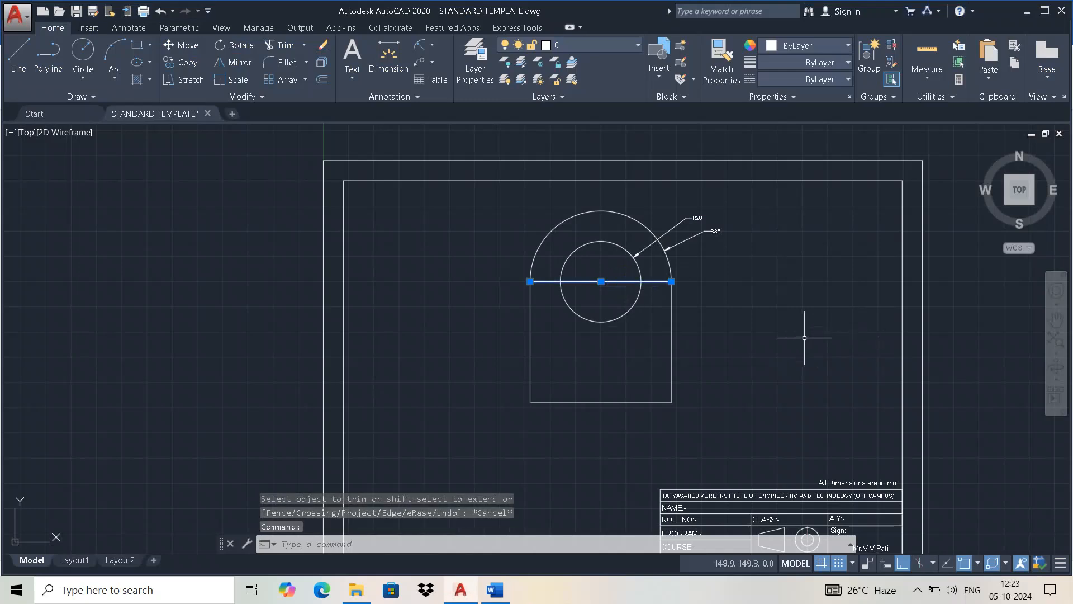
{"action": "key", "text": "Delete"}
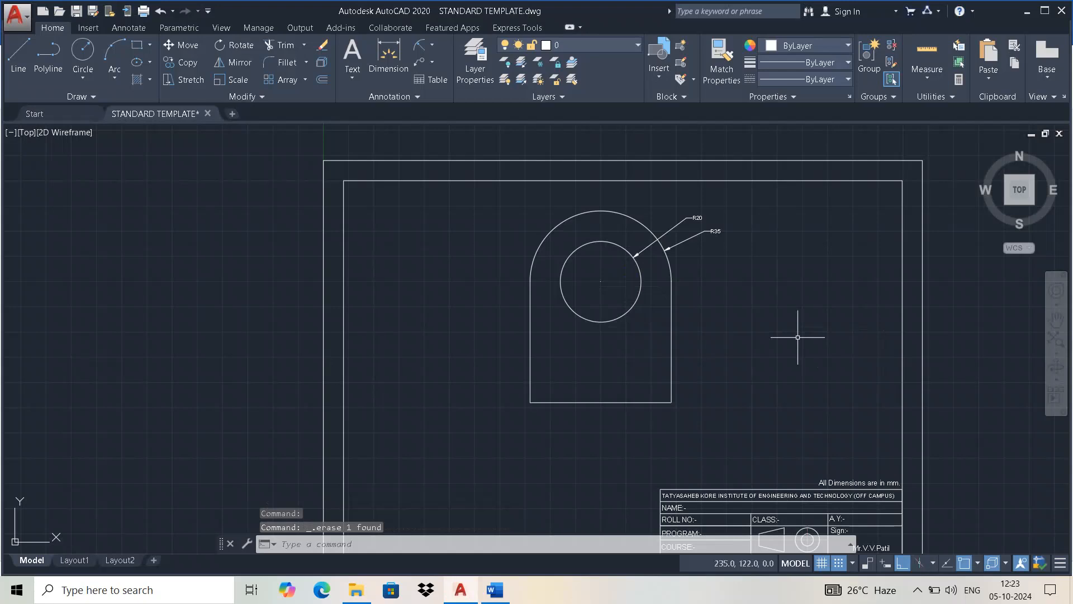
Add a vertical linear dimension from the circle's centre to the base edge, placed outside the plate's left side.
{"action": "key", "text": "alt+Tab"}
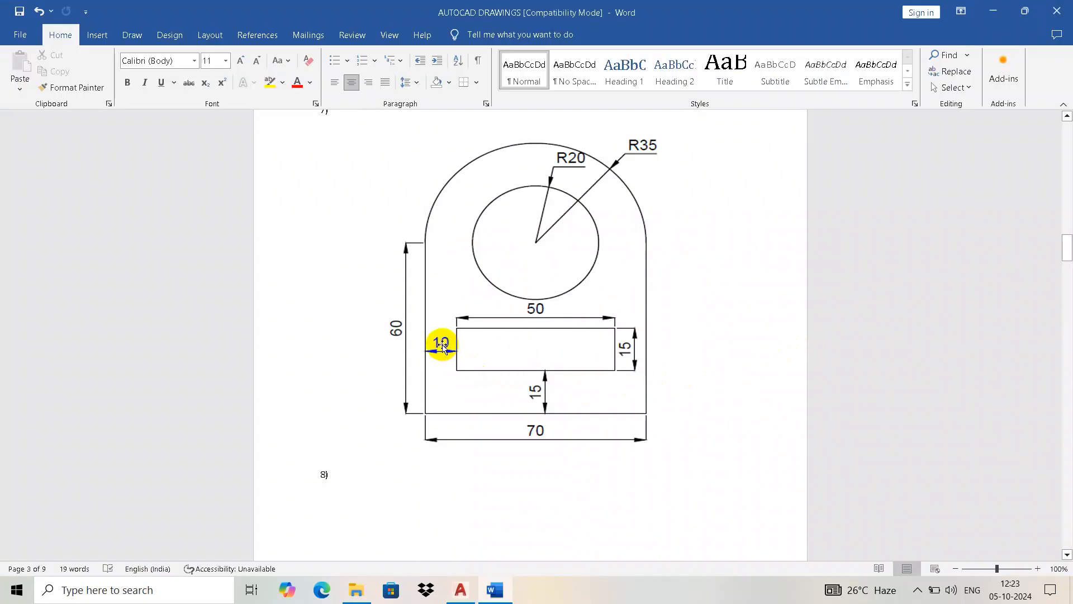
{"action": "key", "text": "alt+Tab"}
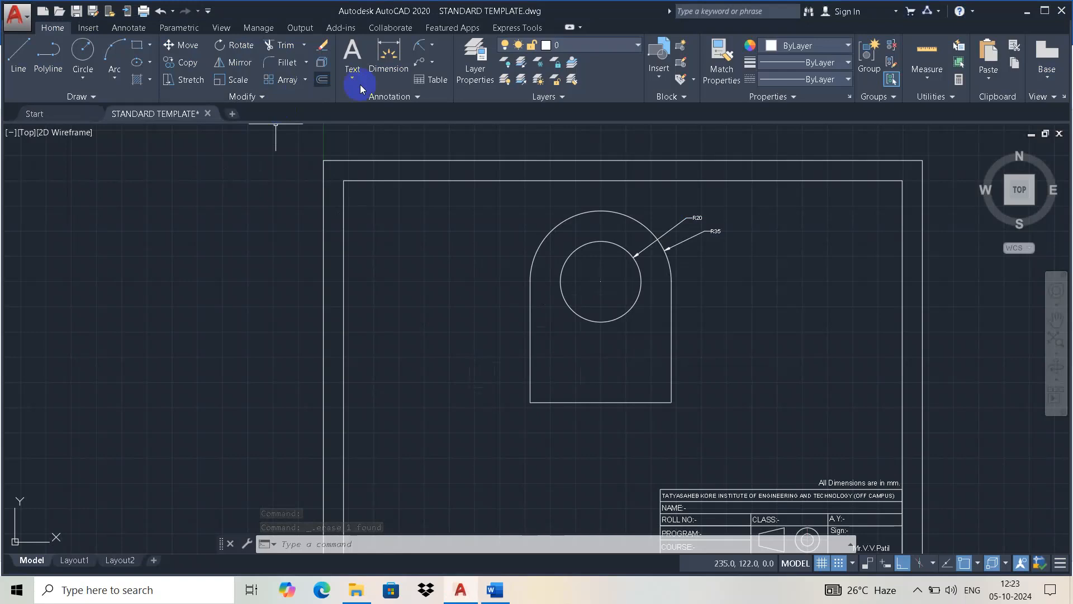
{"action": "left_click", "coordinate": [435, 48]}
{"action": "left_click", "coordinate": [447, 66]}
{"action": "left_click", "coordinate": [601, 281]}
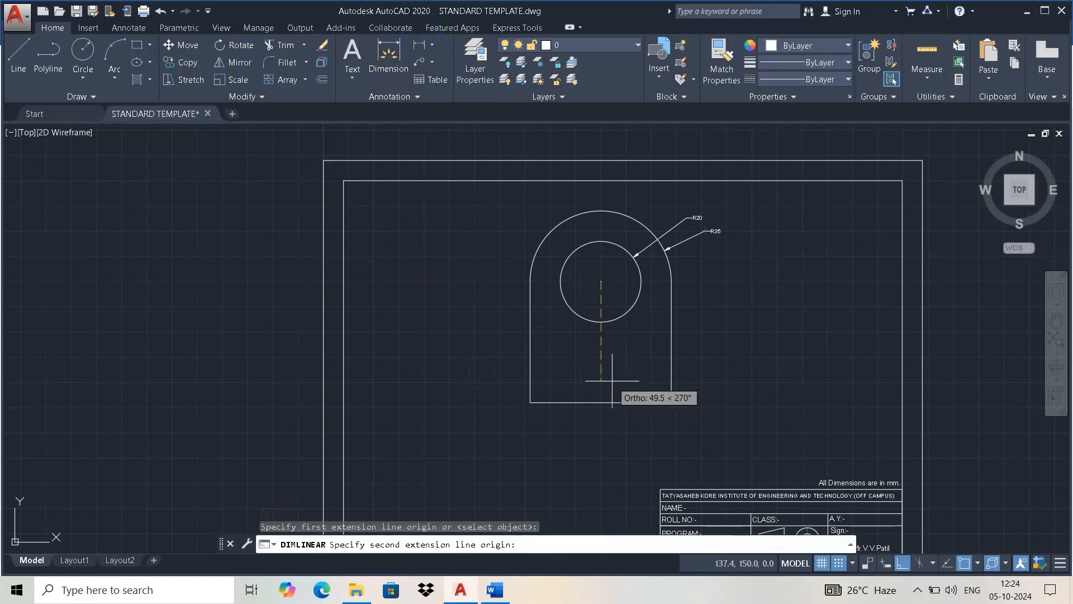
{"action": "left_click", "coordinate": [601, 402]}
{"action": "left_click", "coordinate": [487, 380]}
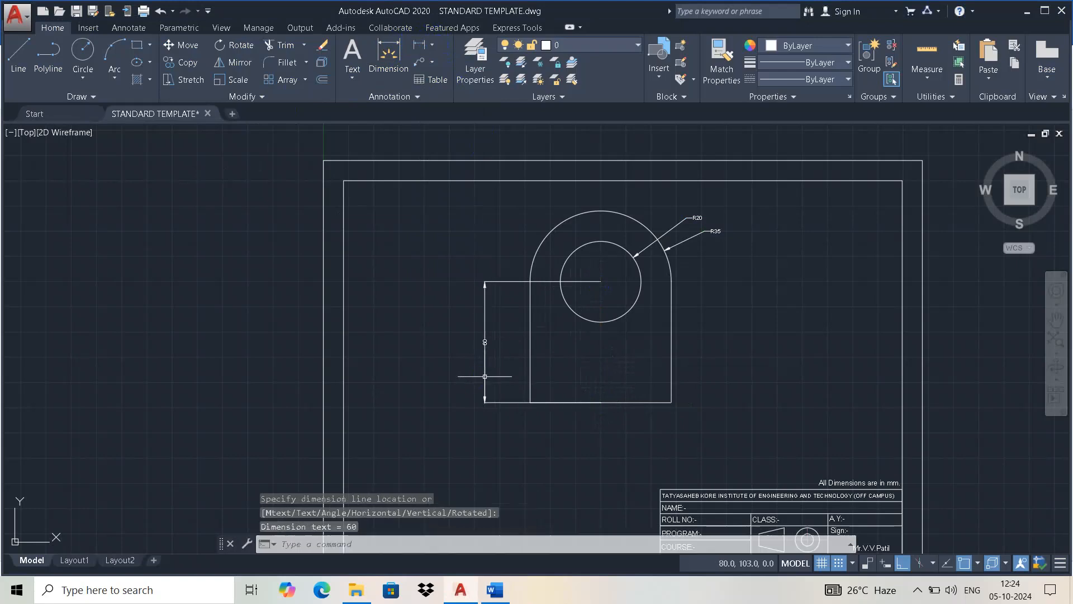
{"action": "scroll", "coordinate": [480, 356], "scroll_direction": "up", "scroll_amount": 5}
{"action": "scroll", "coordinate": [503, 324], "scroll_direction": "down", "scroll_amount": 5}
{"action": "middle_click_drag", "start_coordinate": [508, 319], "coordinate": [516, 337]}
Compare with the Word reference figure and delete the vertical dimension taken from the circle's centre.
{"action": "key", "text": "alt+Tab"}
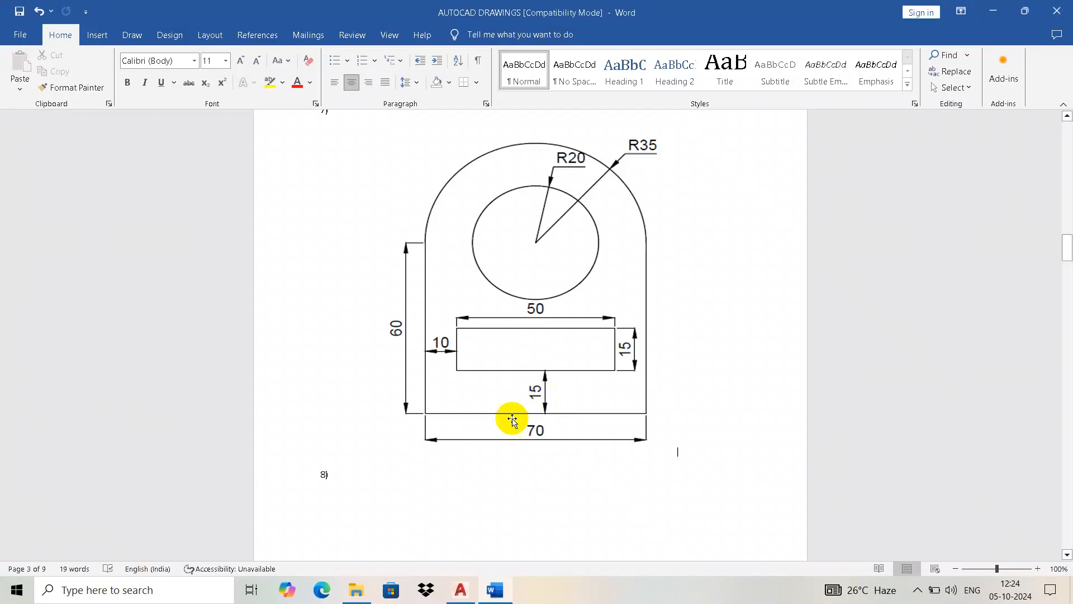
{"action": "key", "text": "alt+Tab"}
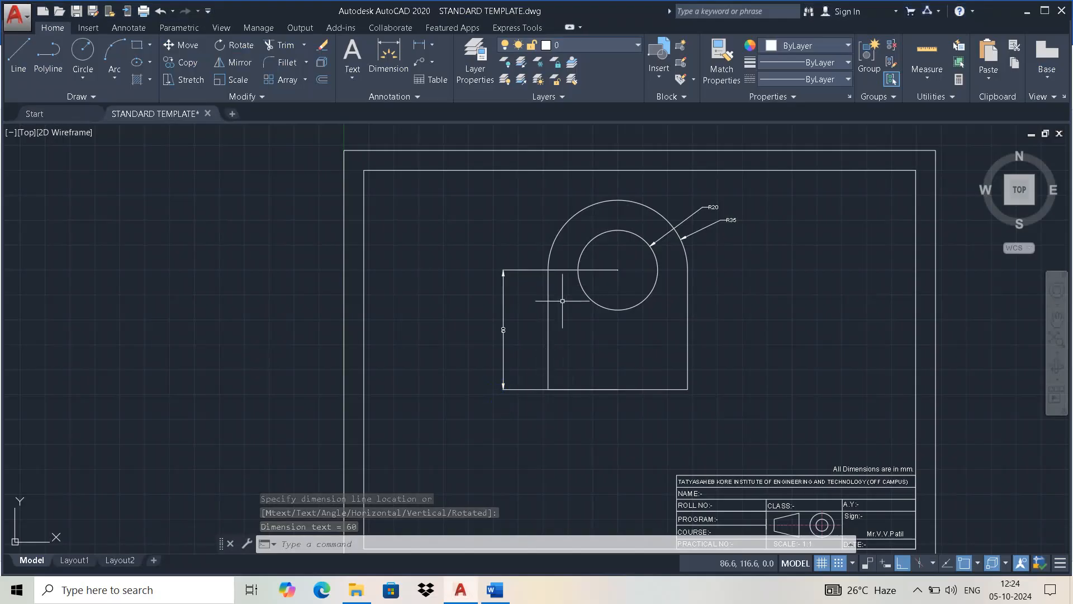
{"action": "left_click", "coordinate": [508, 324]}
{"action": "left_click", "coordinate": [502, 328]}
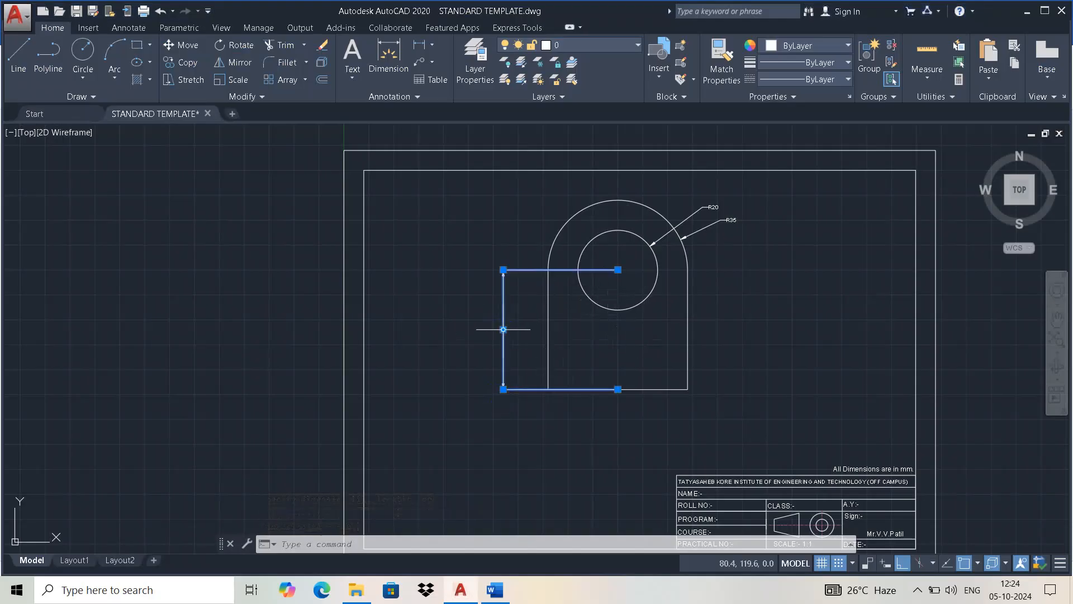
{"action": "key", "text": "Delete"}
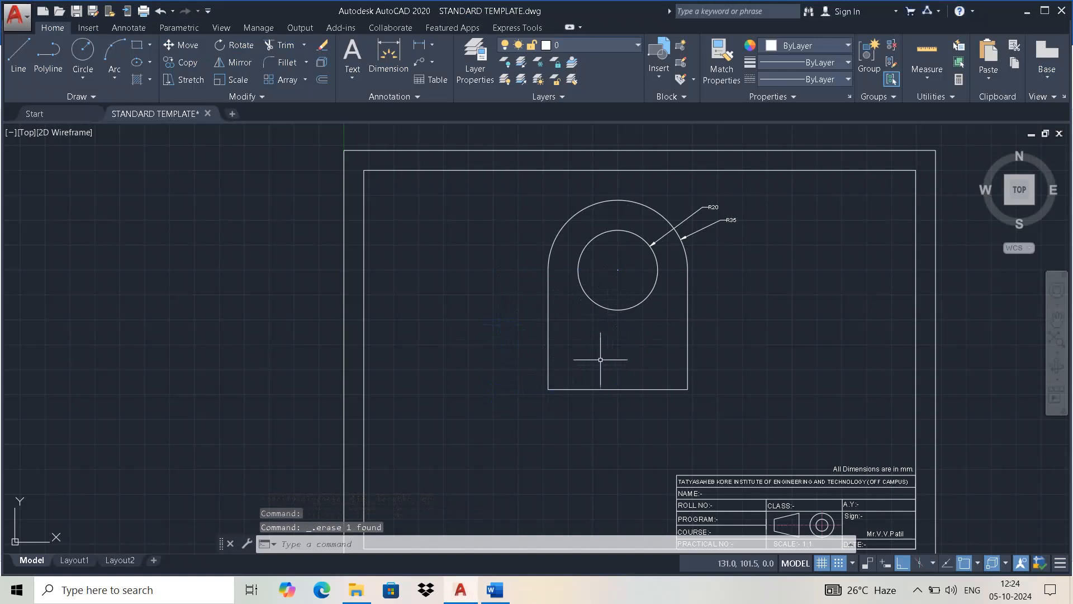
{"action": "right_click", "coordinate": [461, 257]}
{"action": "left_click", "coordinate": [481, 268]}
{"action": "key", "text": "Escape"}
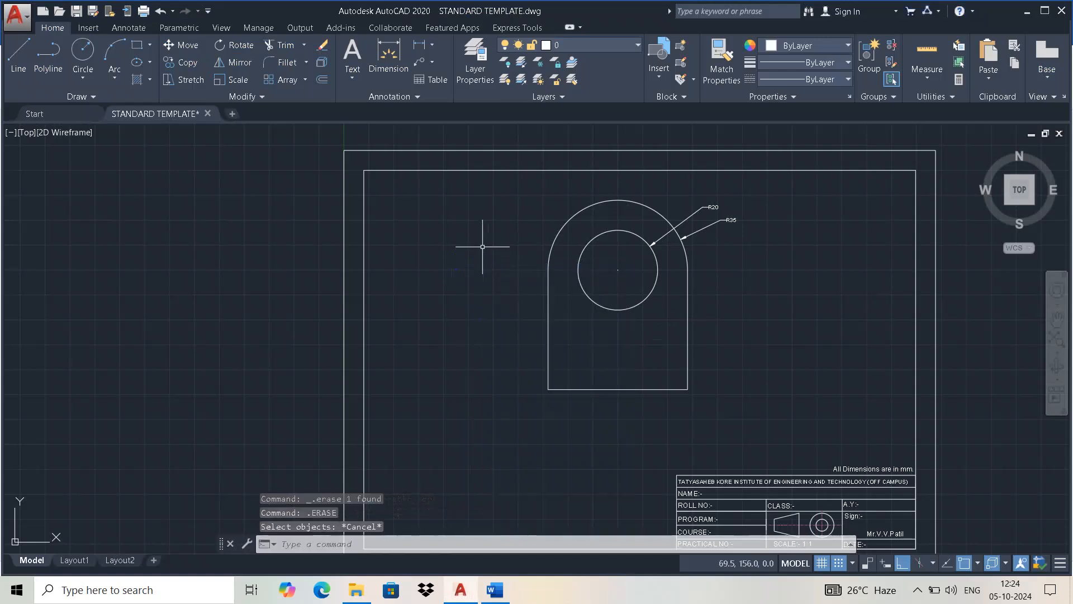
Dimension the plate's straight left side between its upper and lower endpoints, placing the dimension outside the outline.
{"action": "left_click", "coordinate": [419, 45]}
{"action": "left_click", "coordinate": [548, 271]}
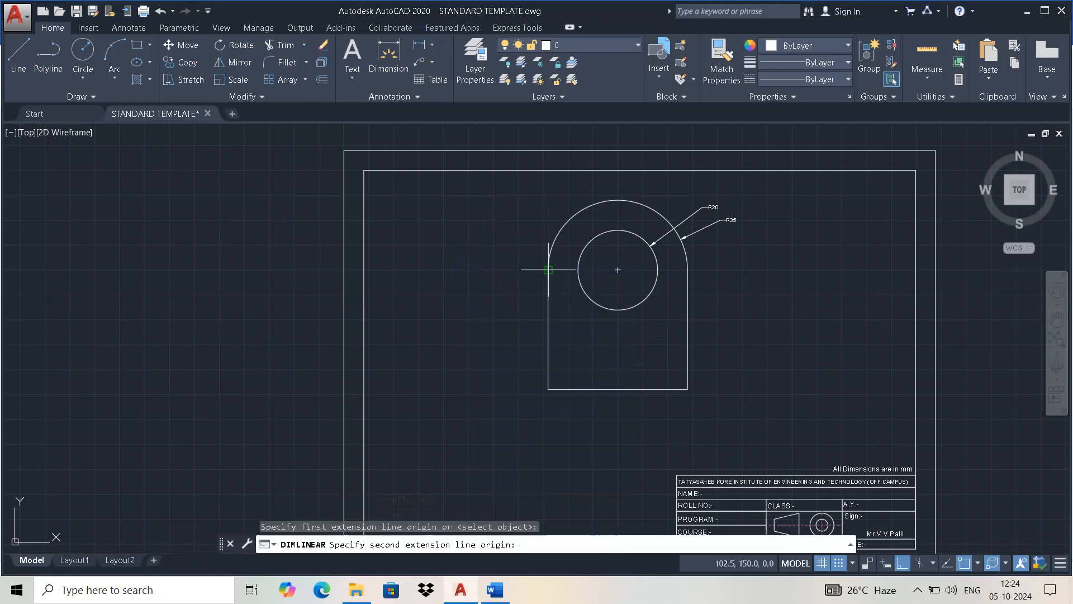
{"action": "left_click", "coordinate": [549, 388]}
{"action": "left_click", "coordinate": [509, 371]}
{"action": "scroll", "coordinate": [508, 330], "scroll_direction": "up", "scroll_amount": 6}
{"action": "scroll", "coordinate": [508, 335], "scroll_direction": "down", "scroll_amount": 4}
{"action": "middle_click_drag", "start_coordinate": [508, 337], "coordinate": [507, 353]}
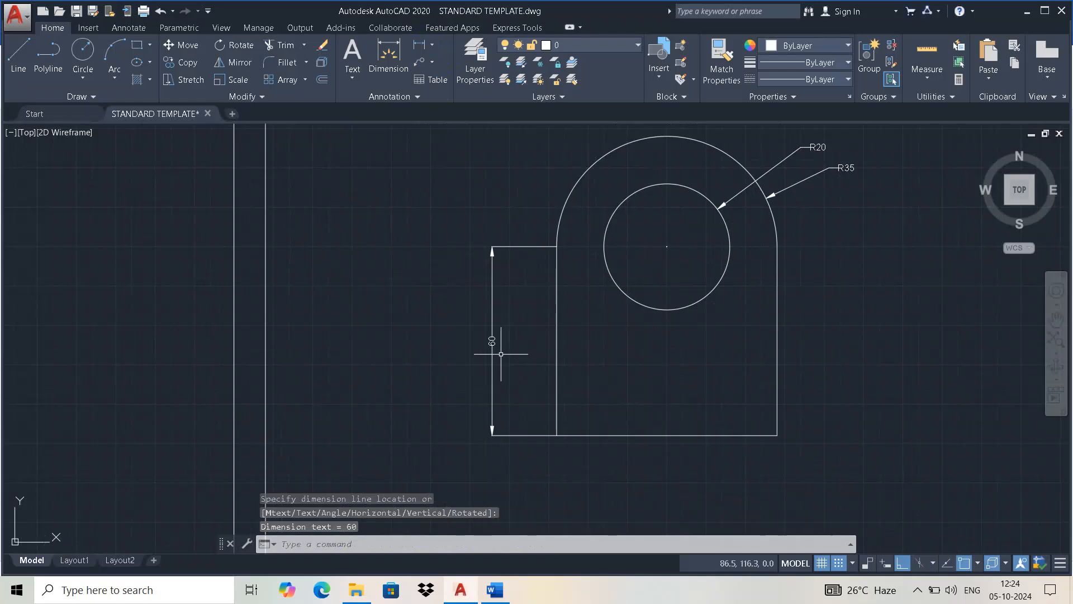
Check the Word reference figure and dimension the plate's base width between its two corners, placing the dimension below the base edge.
{"action": "key", "text": "alt+Tab"}
{"action": "key", "text": "alt+Tab"}
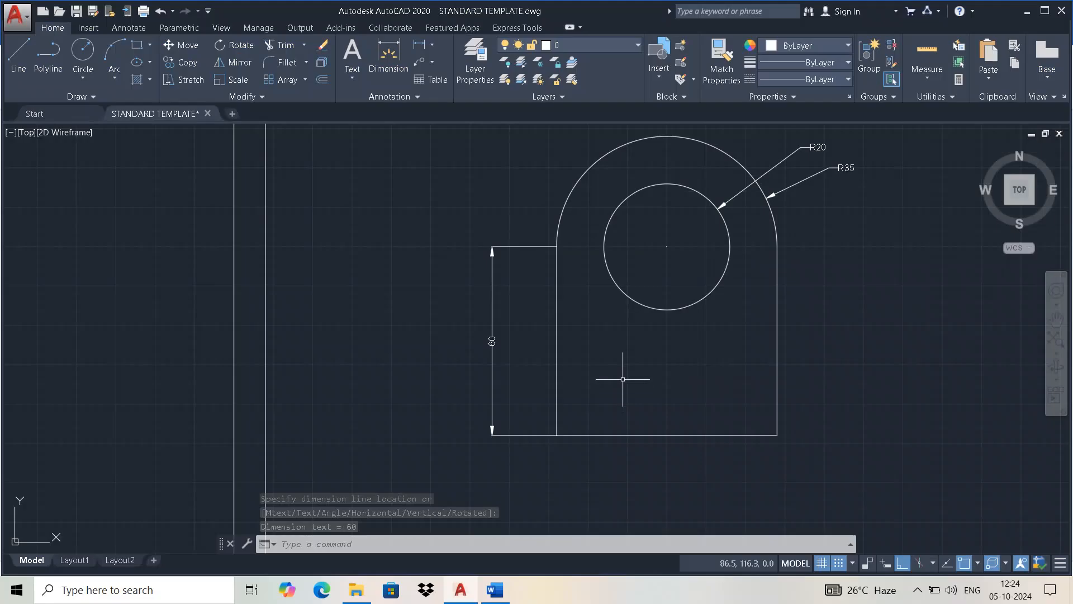
{"action": "right_click", "coordinate": [864, 303]}
{"action": "left_click", "coordinate": [877, 311]}
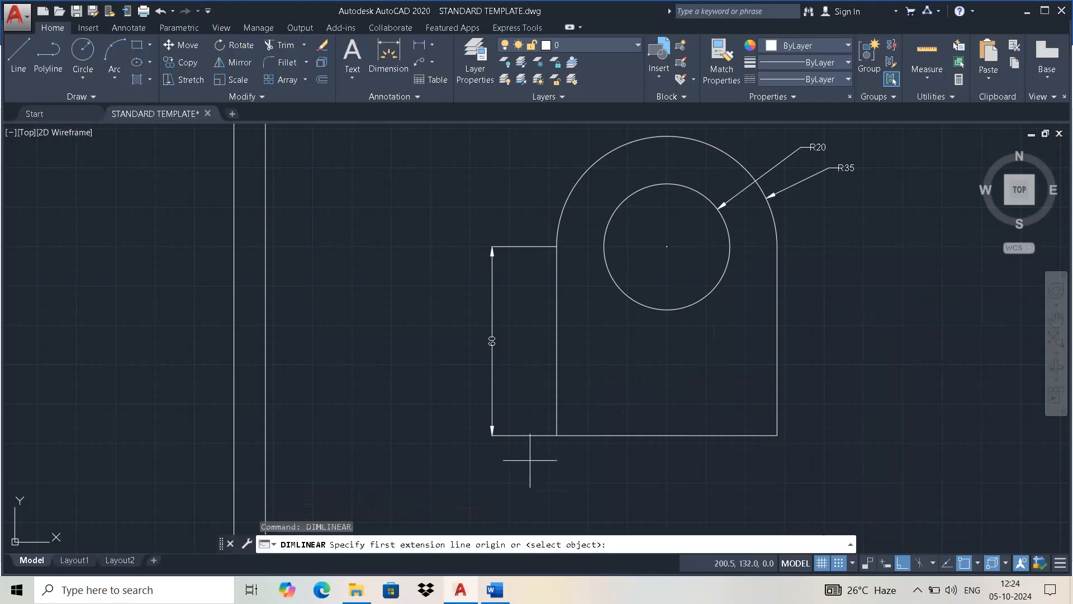
{"action": "left_click", "coordinate": [557, 434]}
{"action": "left_click", "coordinate": [777, 434]}
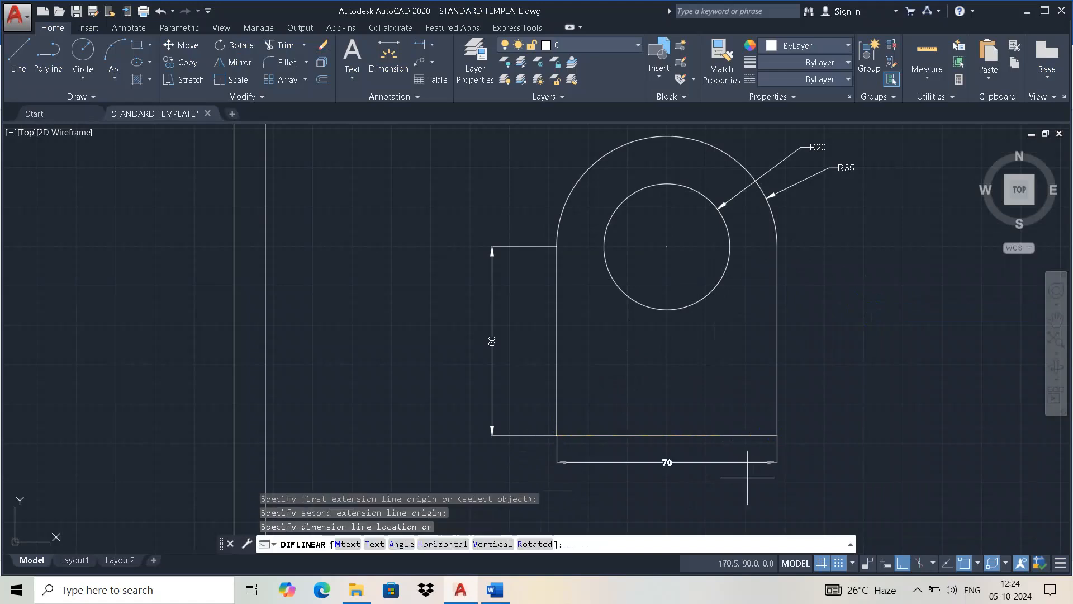
{"action": "left_click", "coordinate": [714, 478]}
Examine the rectangular slot's size and its distances from the left side and base in the Word reference figure, relating them to the drawn outline.
{"action": "key", "text": "alt+Tab"}
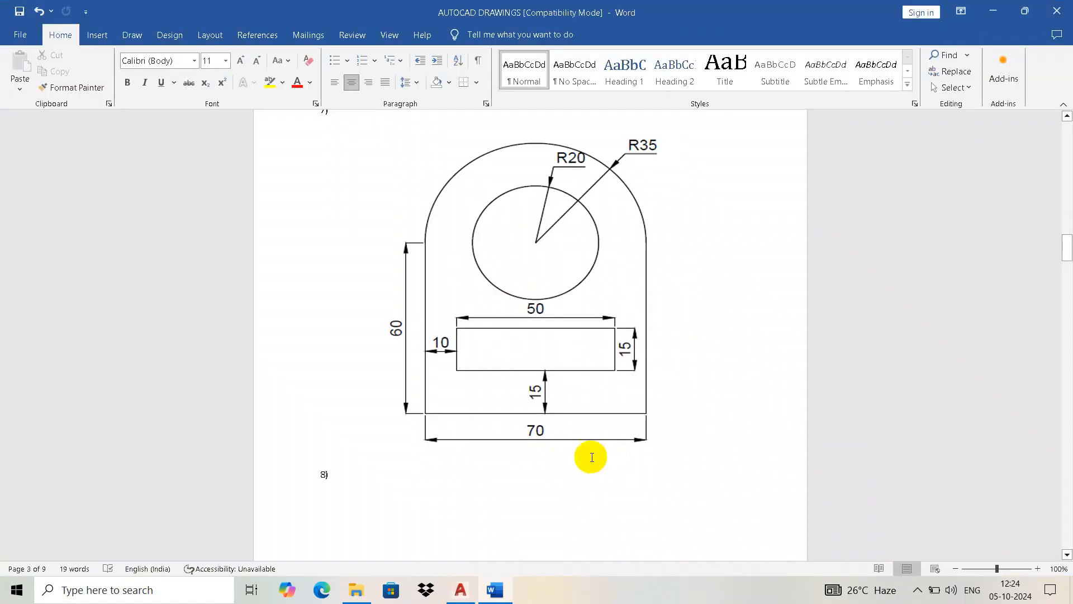
{"action": "key", "text": "alt+Tab"}
{"action": "key", "text": "alt+Tab"}
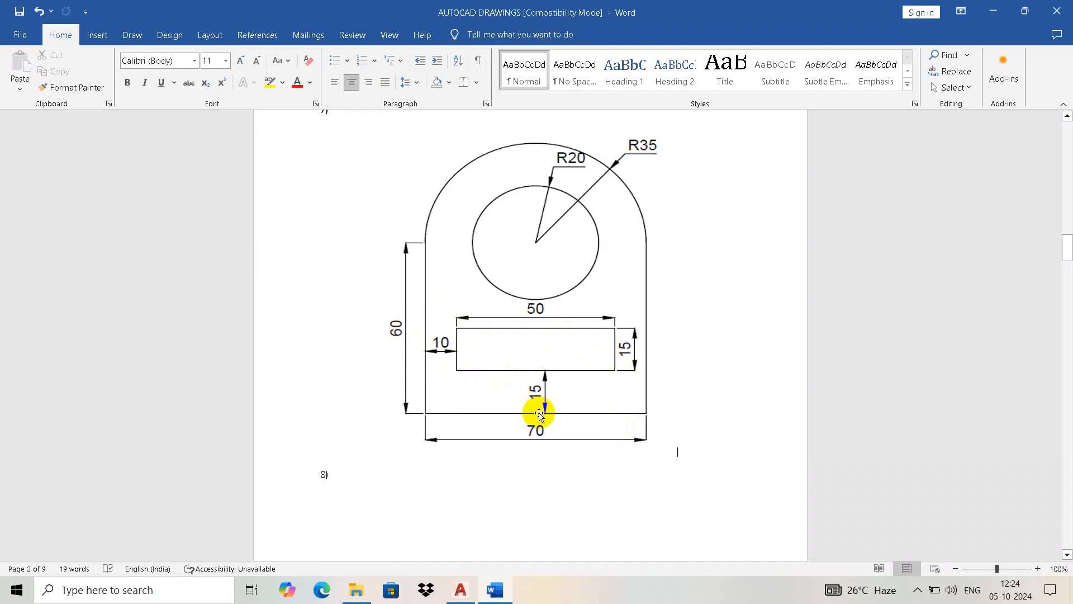
{"action": "key", "text": "alt+Tab"}
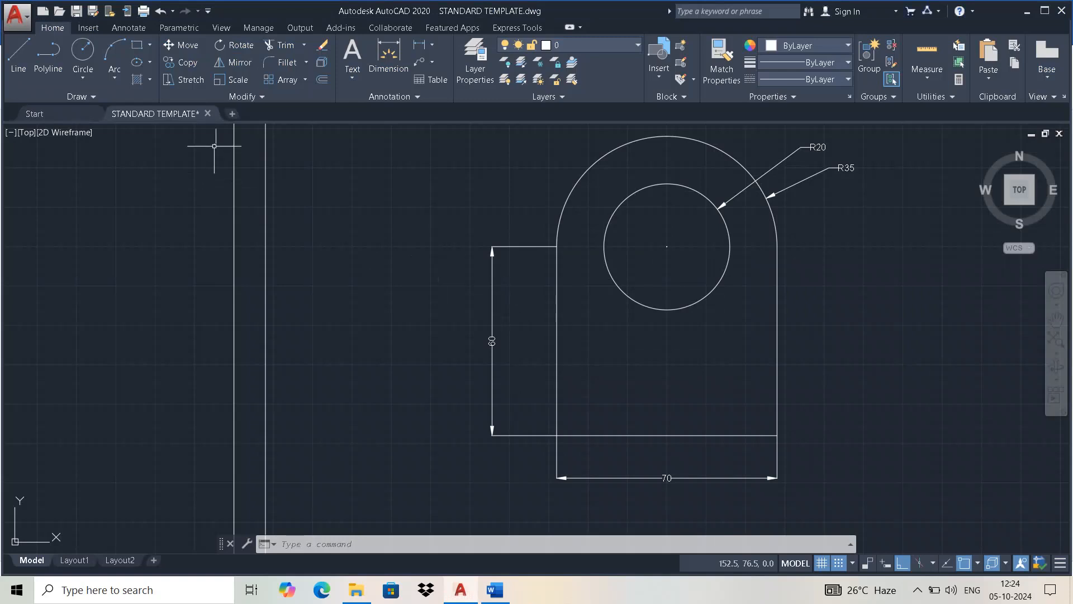
{"action": "left_click", "coordinate": [556, 347]}
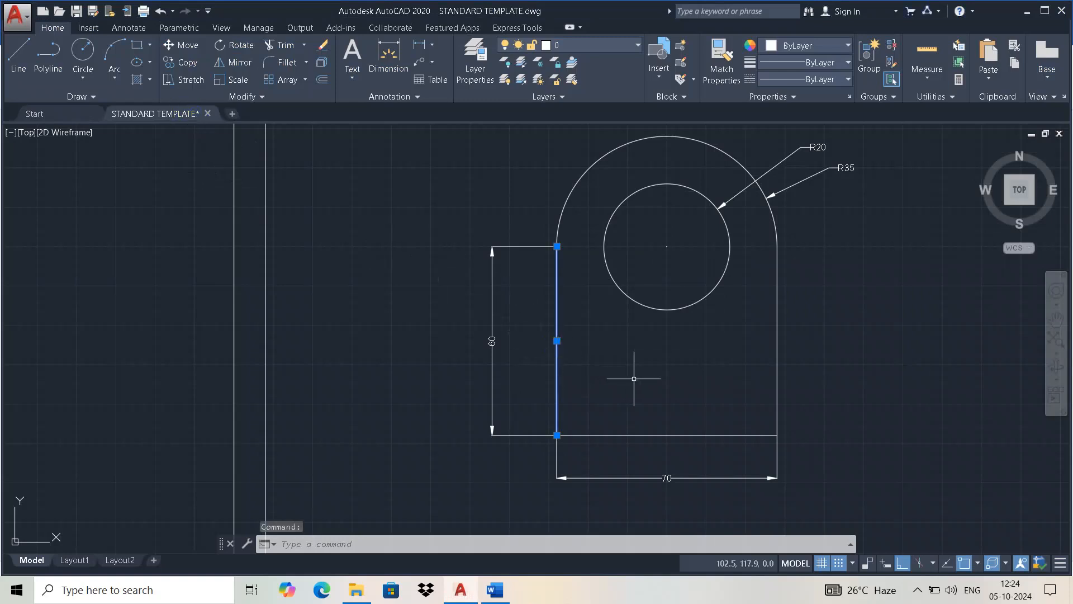
{"action": "key", "text": "Escape"}
{"action": "key", "text": "alt+Tab"}
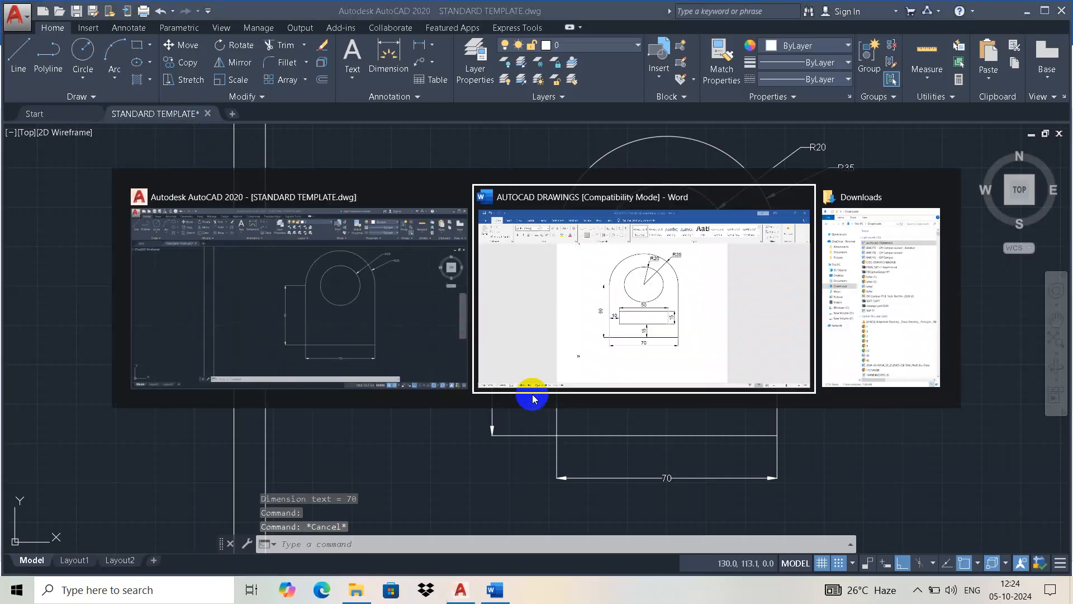
{"action": "key", "text": "alt+Tab"}
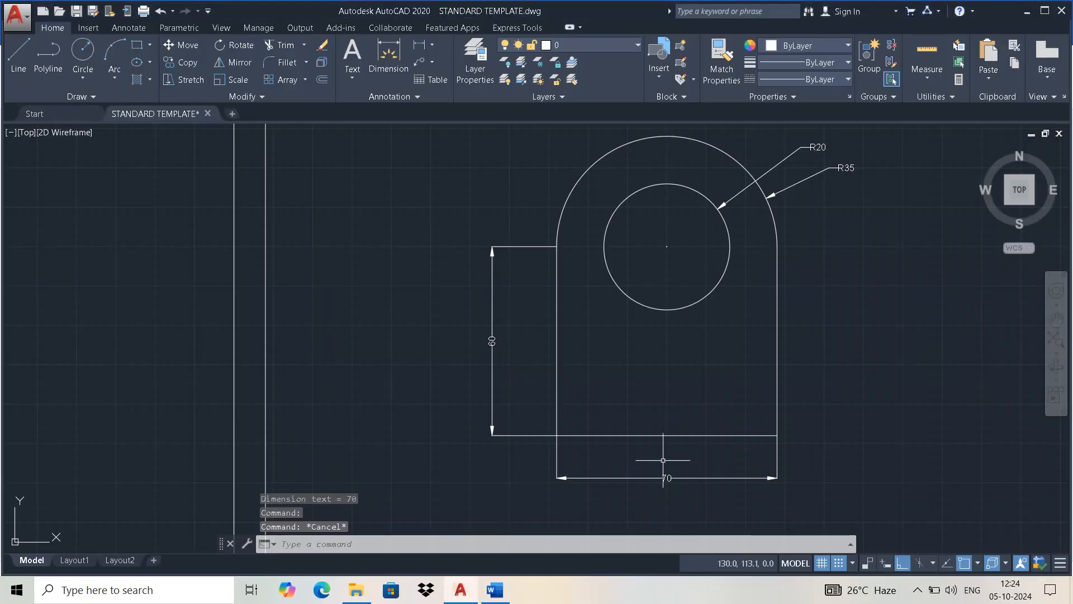
{"action": "key", "text": "alt+Tab"}
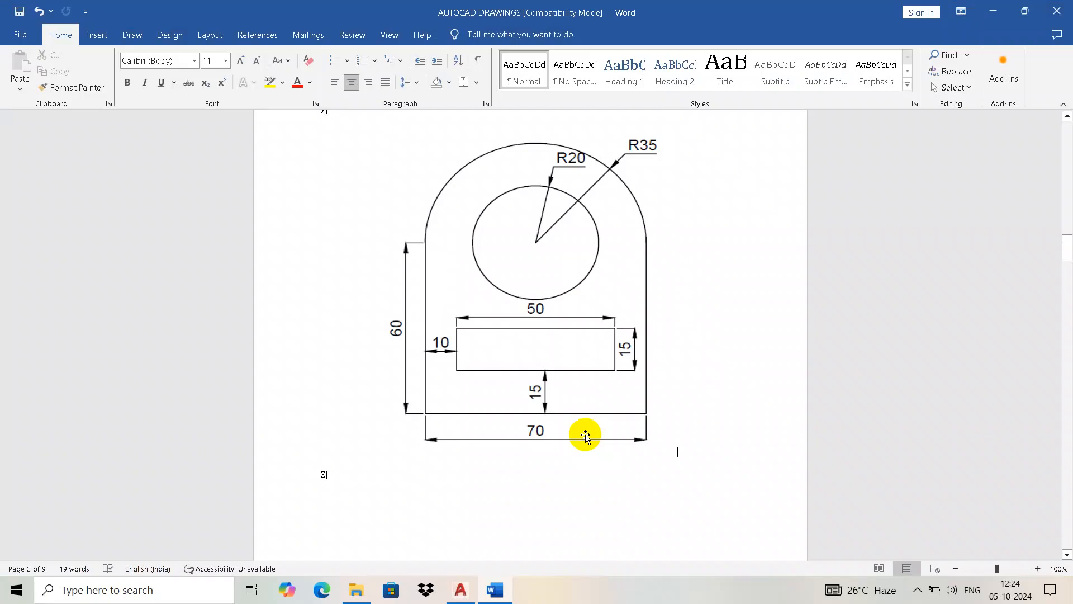
{"action": "key", "text": "alt+Tab"}
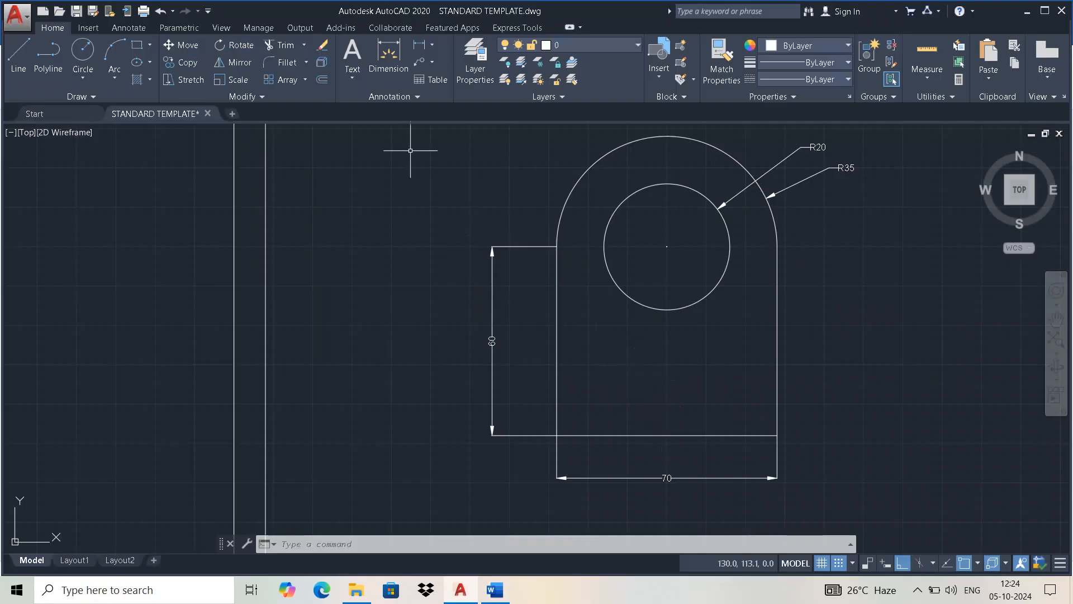
Offset the plate's left side 10 mm inward as the guide for the slot's left edge.
{"action": "left_click", "coordinate": [323, 81]}
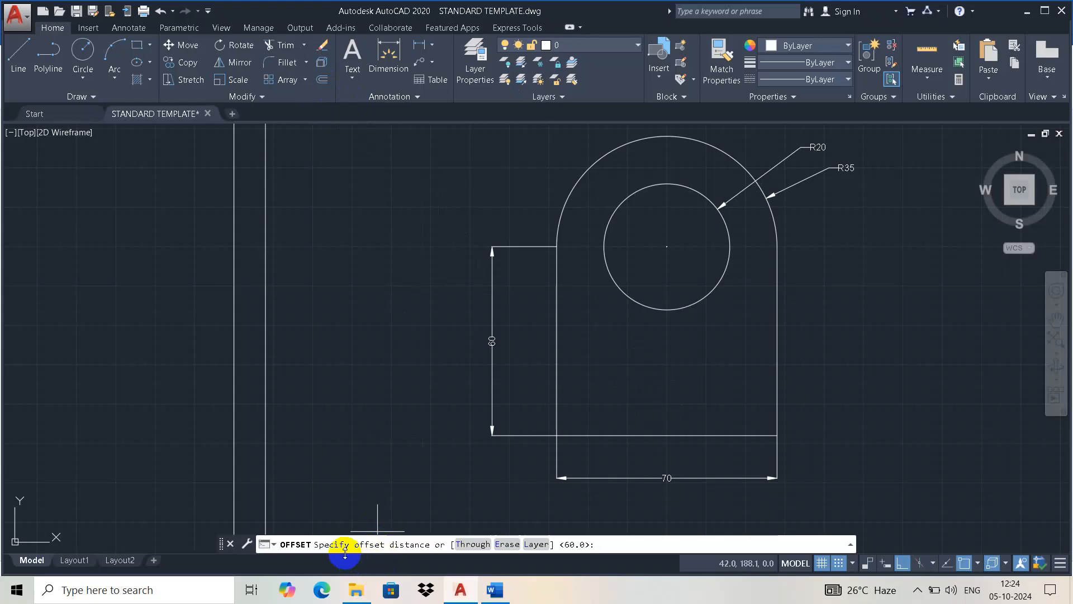
{"action": "key", "text": "alt+Tab"}
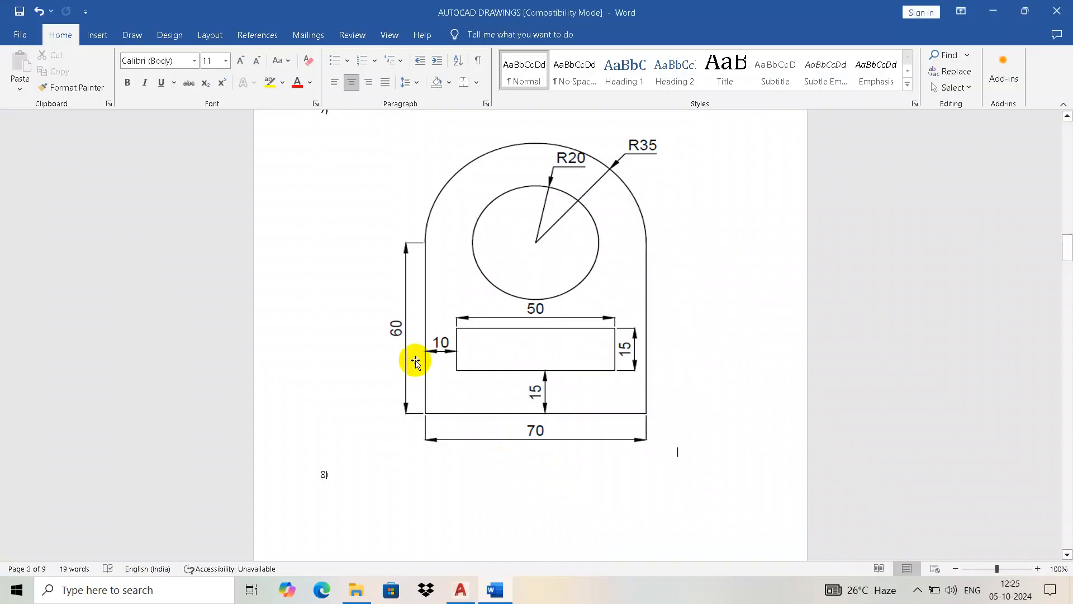
{"action": "key", "text": "alt+Tab"}
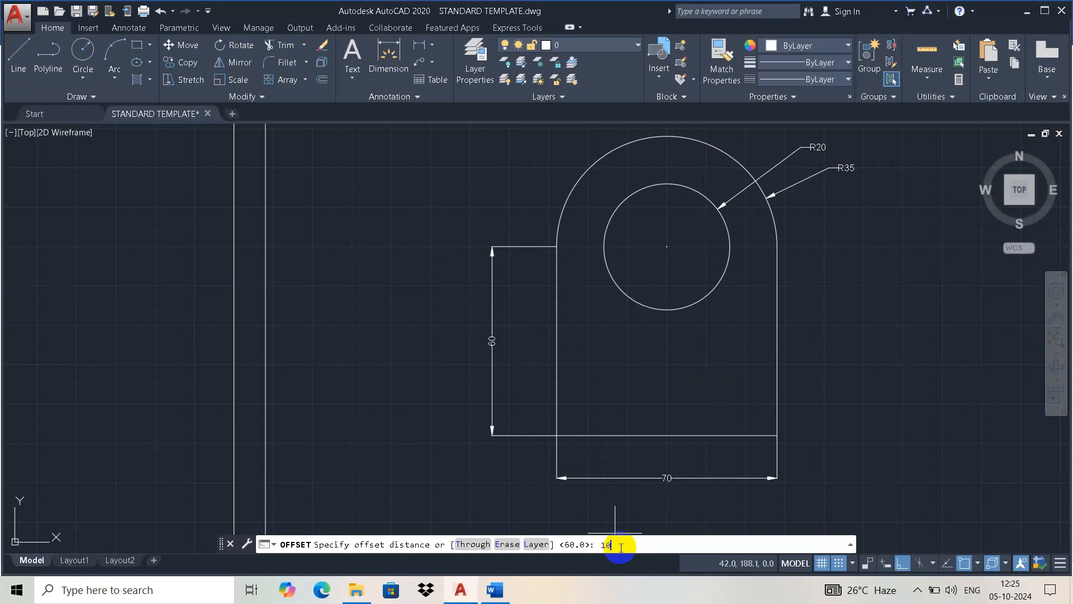
{"action": "key", "text": "Return"}
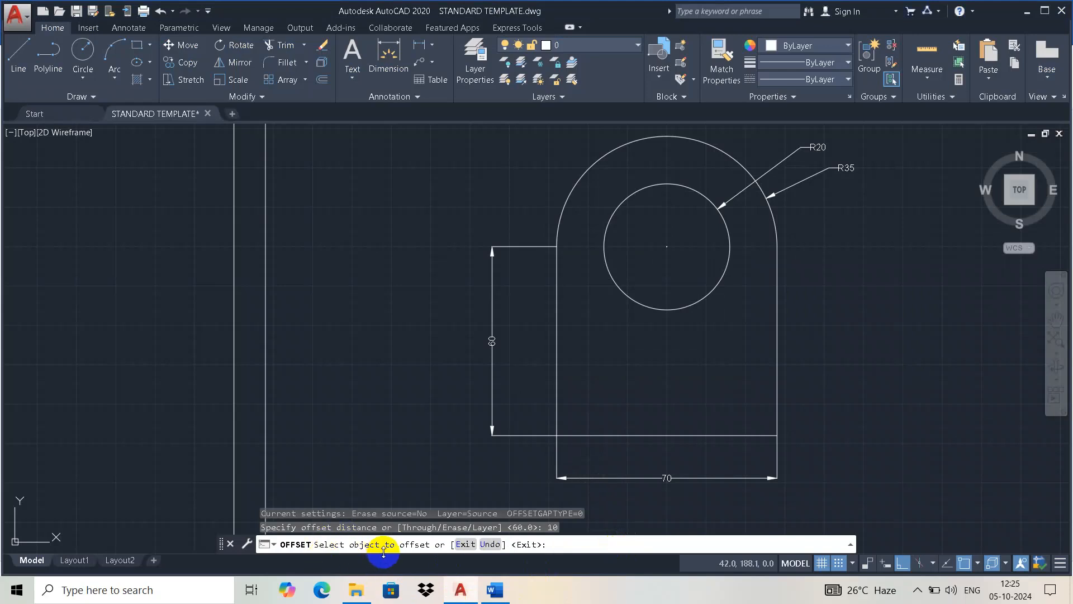
{"action": "left_click", "coordinate": [558, 364]}
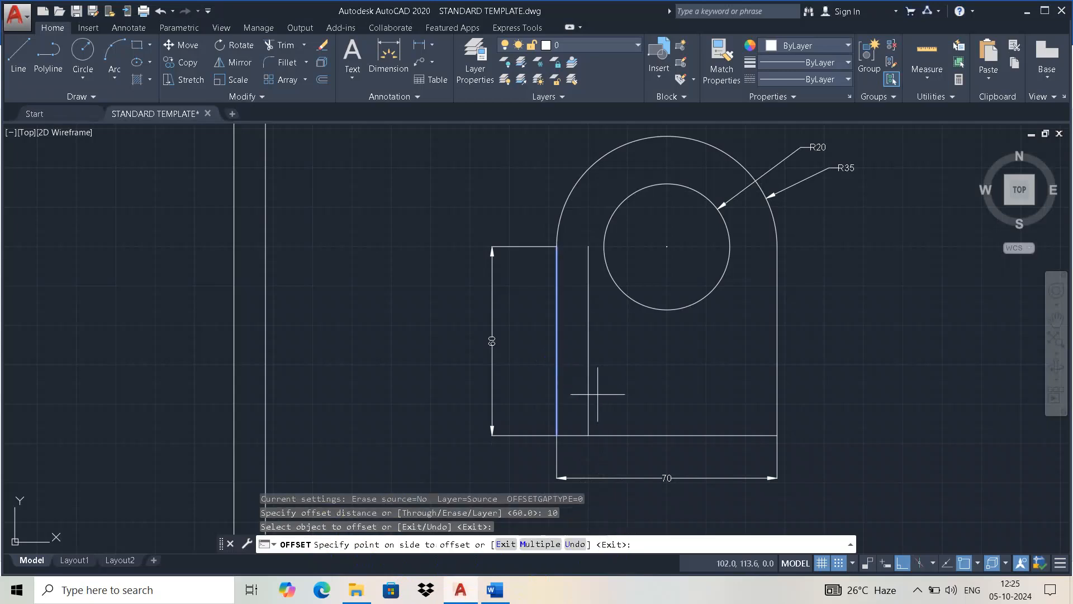
{"action": "left_click", "coordinate": [569, 384]}
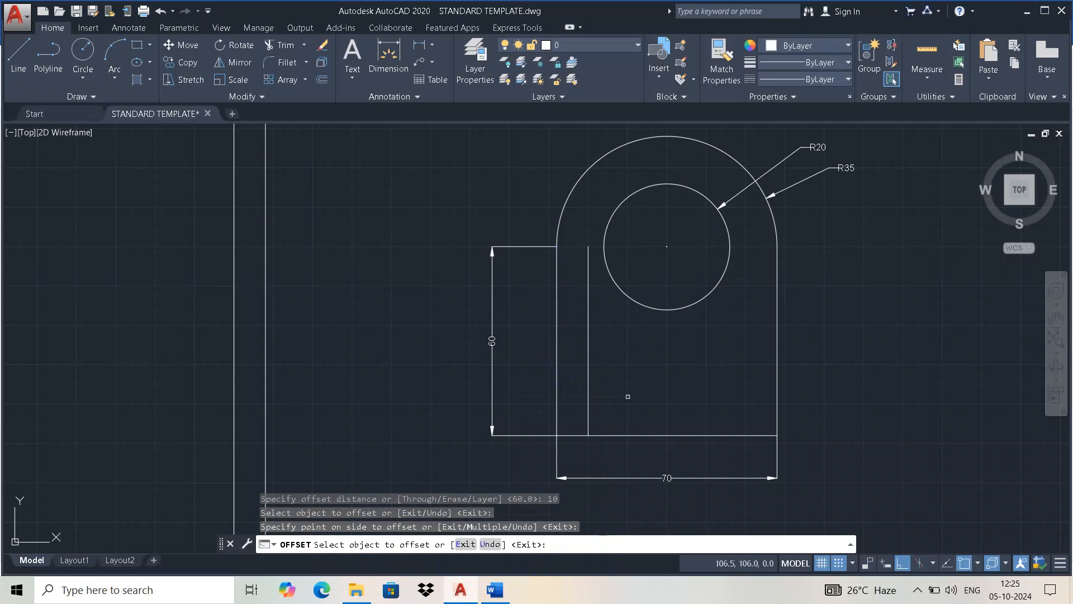
{"action": "key", "text": "Escape"}
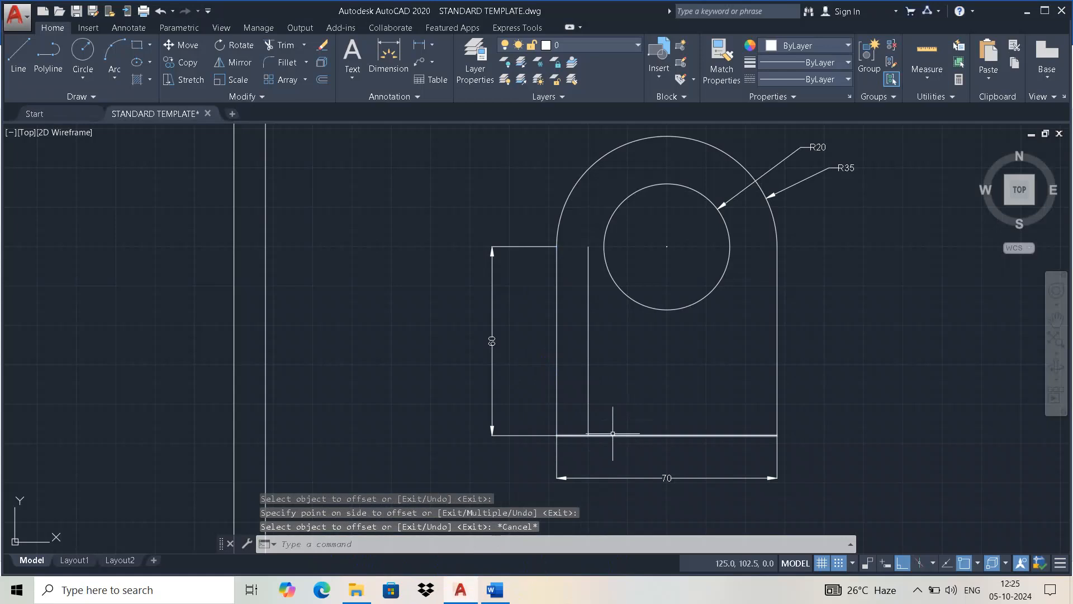
Check the slot's height above the base in the Word reference figure and offset the base edge 15 mm upward.
{"action": "key", "text": "alt+Tab"}
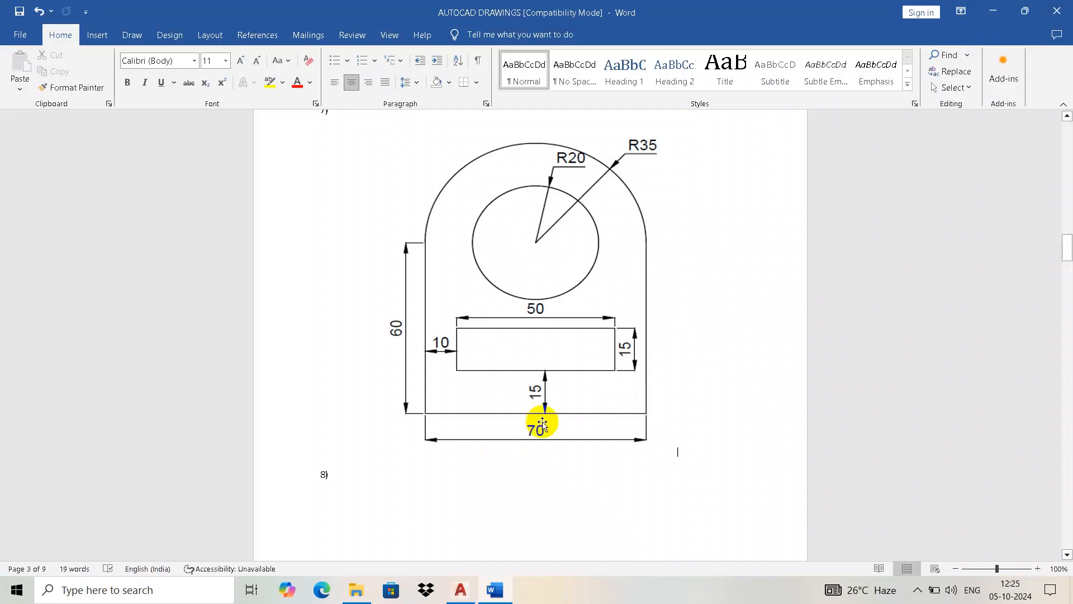
{"action": "key", "text": "alt+Tab"}
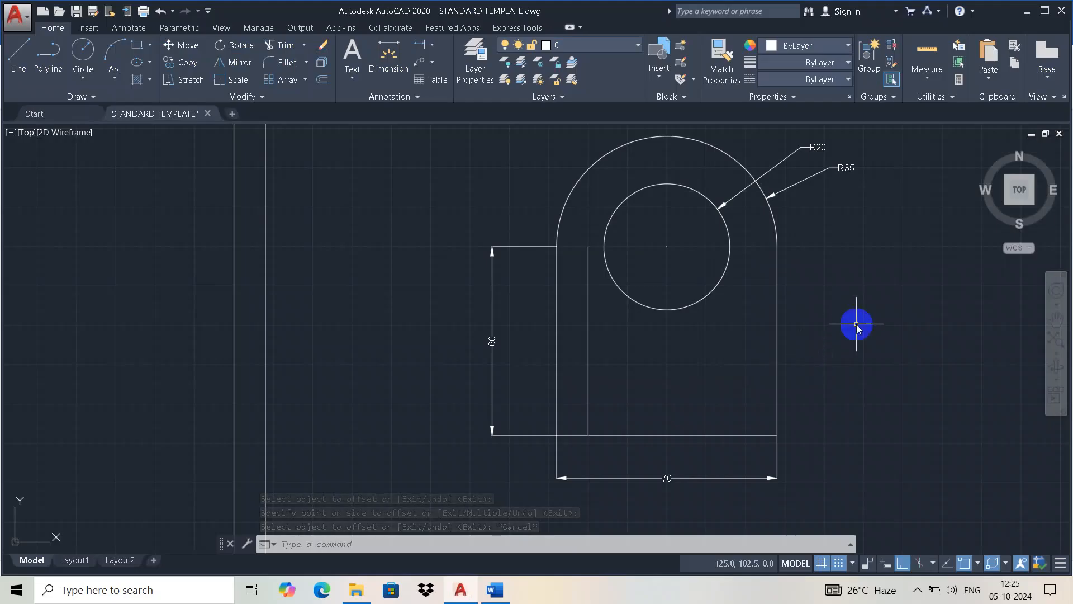
{"action": "right_click", "coordinate": [856, 325]}
{"action": "left_click", "coordinate": [884, 334]}
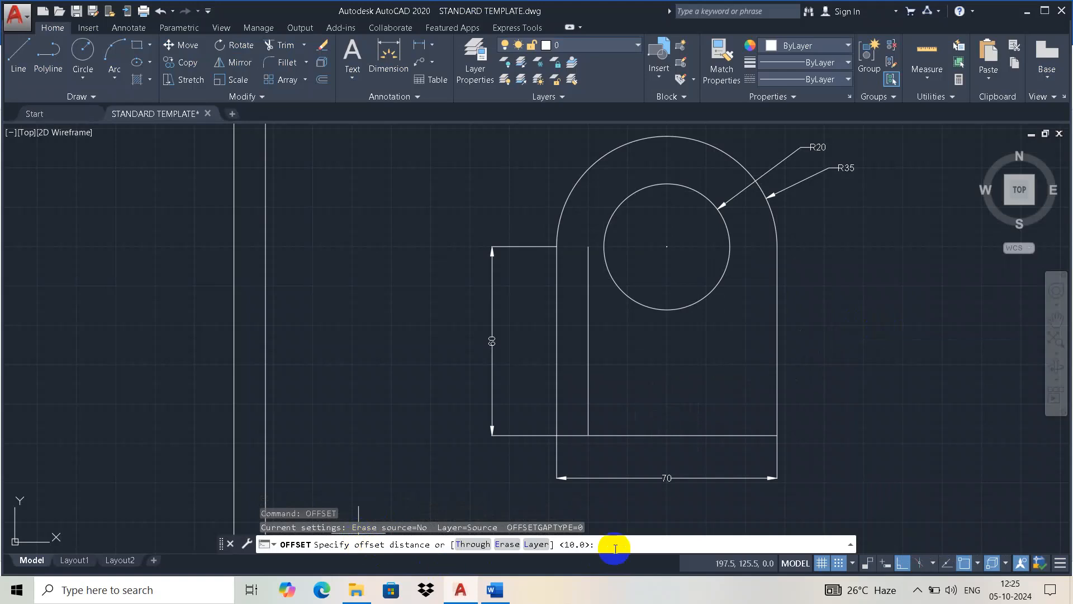
{"action": "key", "text": "Return"}
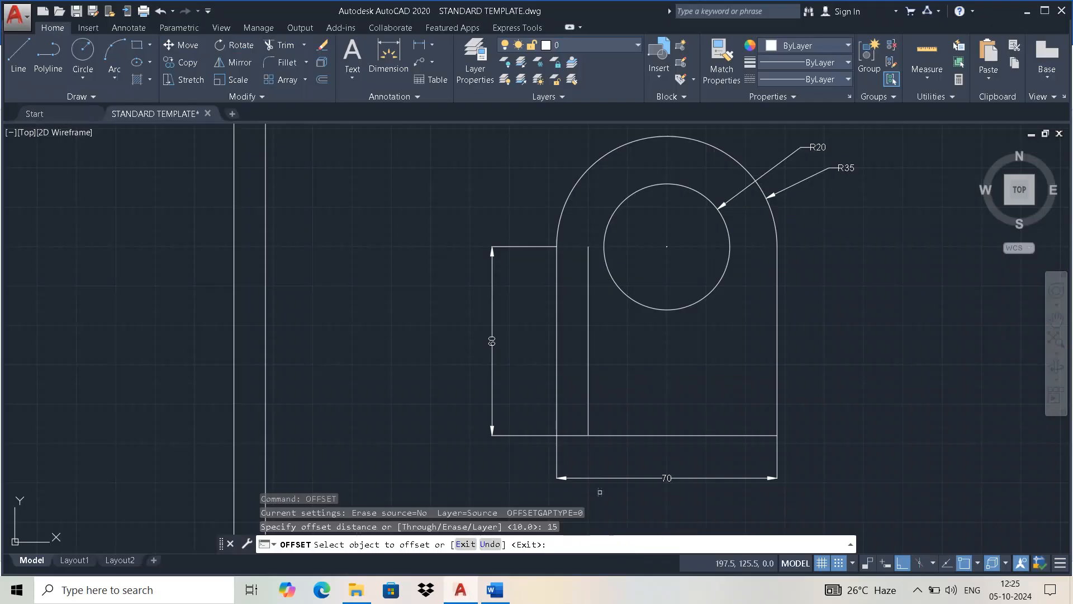
{"action": "left_click", "coordinate": [618, 436]}
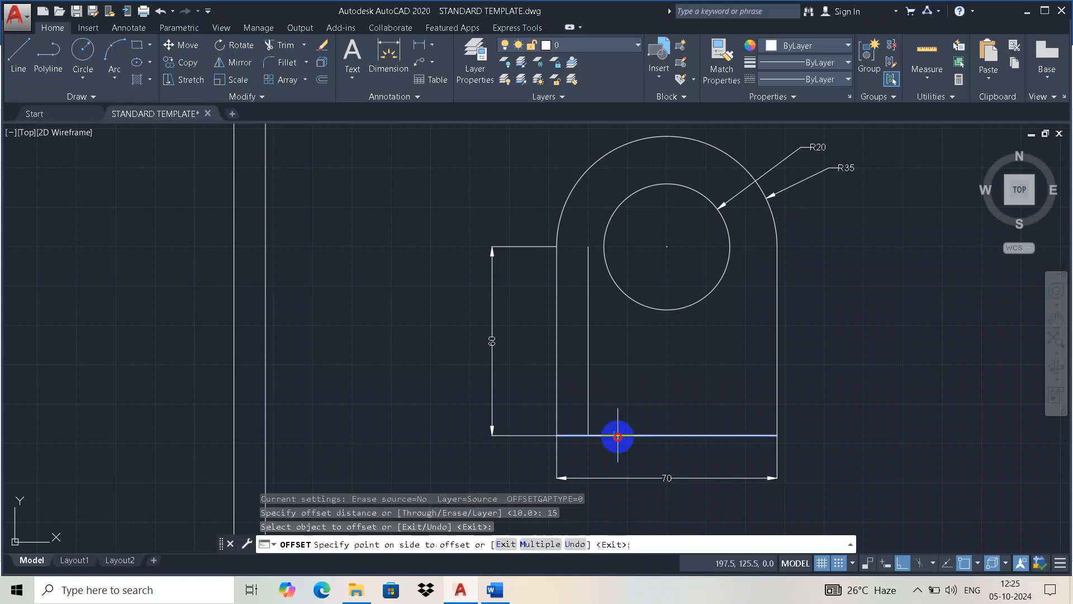
{"action": "left_click", "coordinate": [637, 403]}
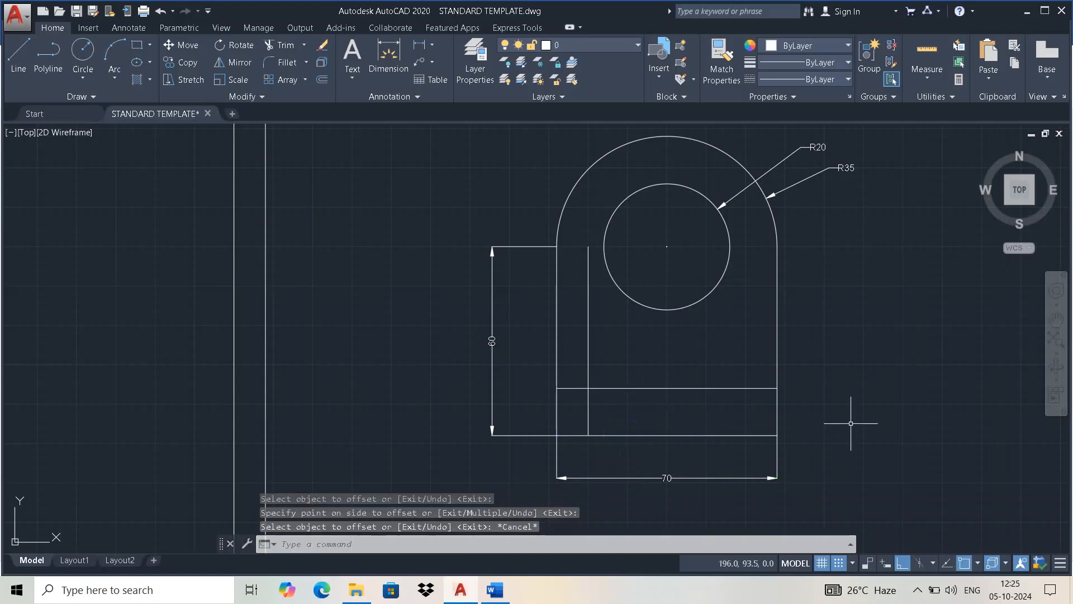
Check the slot in the Word reference figure and start a rectangle with its first corner at the intersection of the two offset guide lines.
{"action": "key", "text": "alt+Tab"}
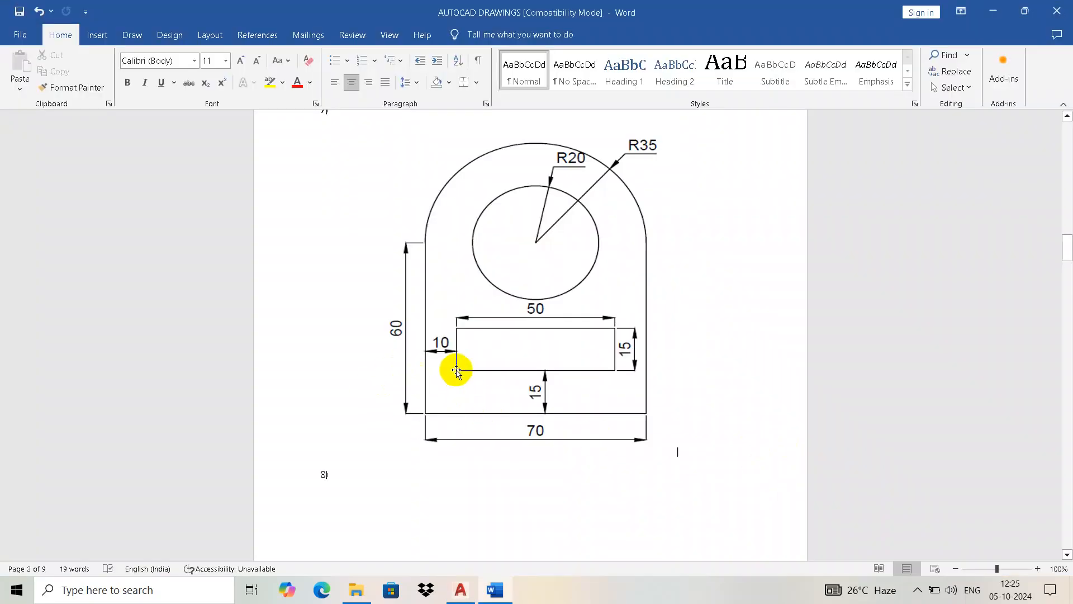
{"action": "key", "text": "alt+Tab"}
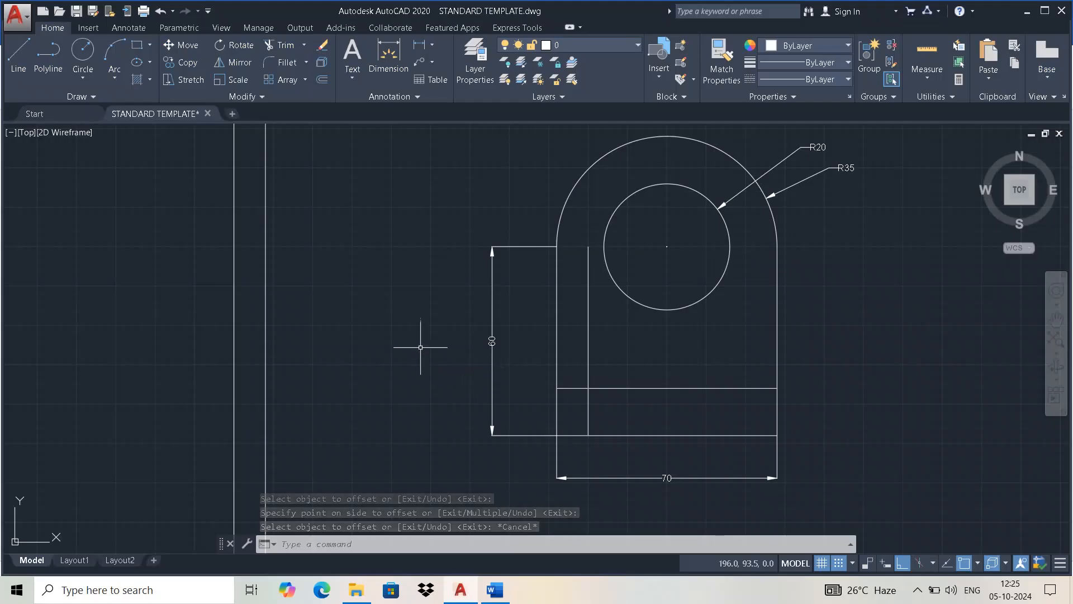
{"action": "key", "text": "alt+Tab"}
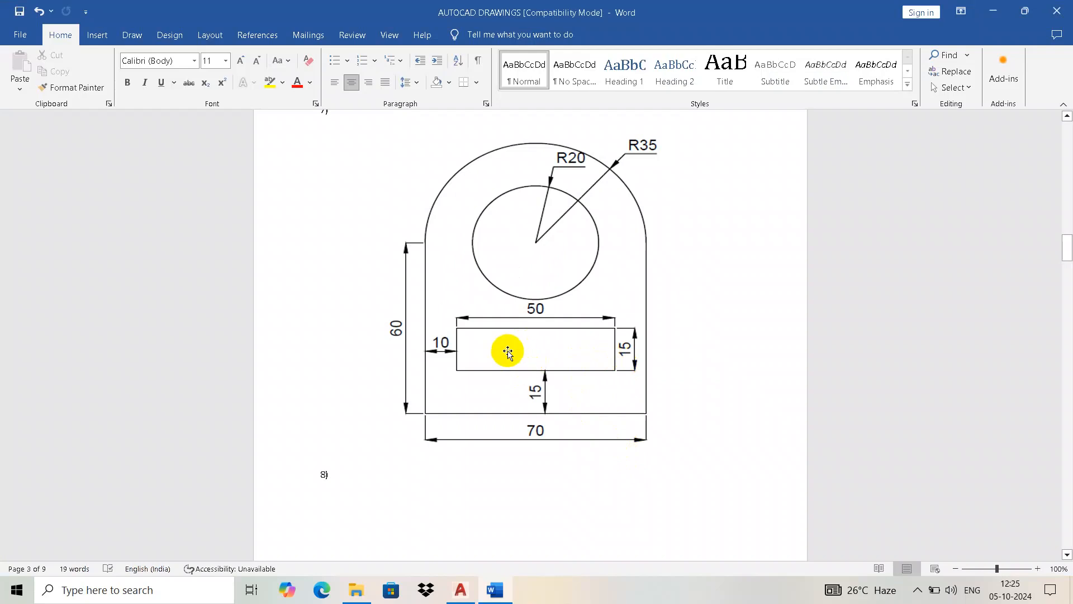
{"action": "key", "text": "alt+Tab"}
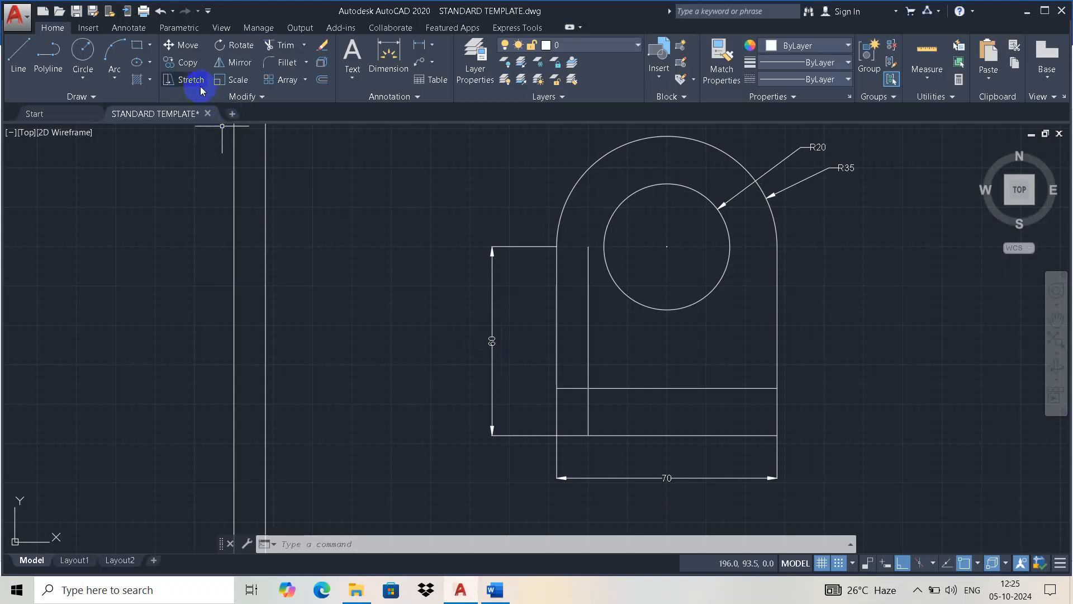
{"action": "left_click", "coordinate": [151, 46]}
{"action": "left_click", "coordinate": [157, 63]}
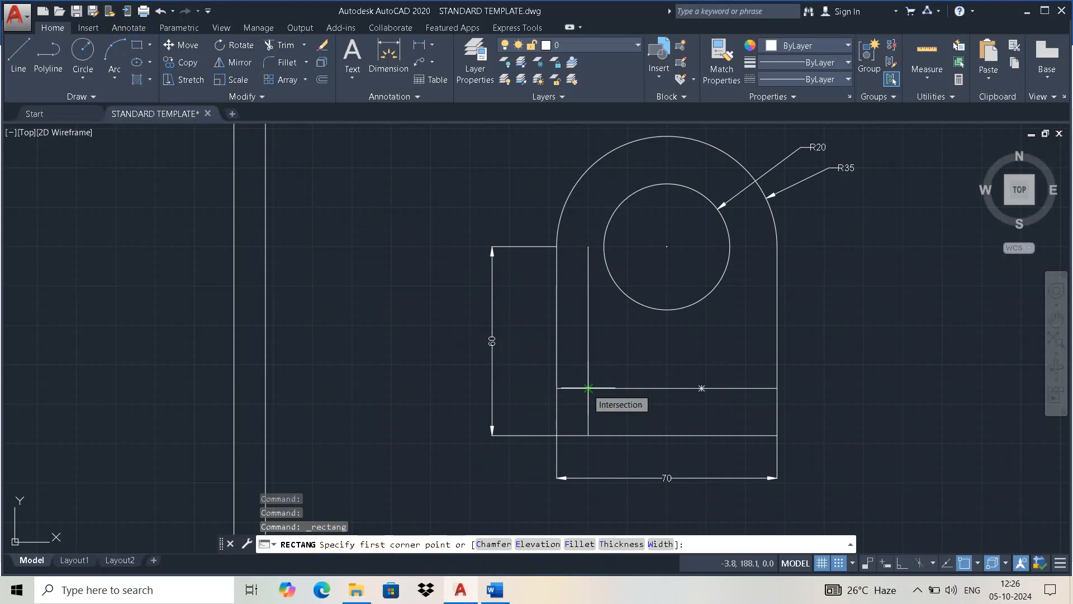
{"action": "left_click", "coordinate": [588, 388]}
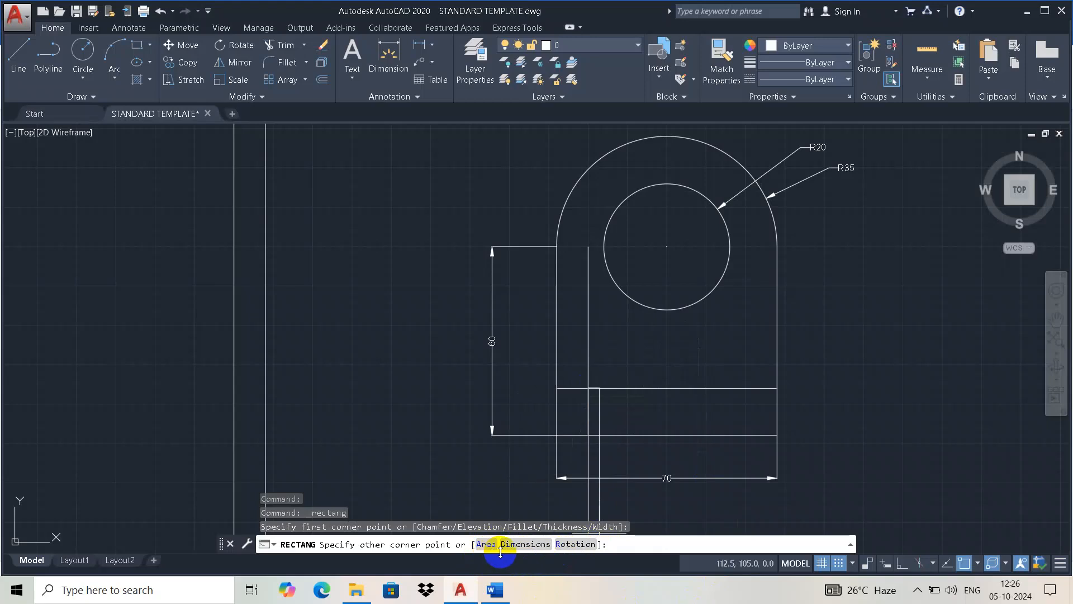
Define the slot rectangle by dimensions and set its length to 50 mm, as given in the Word reference figure.
{"action": "key", "text": "alt+Tab"}
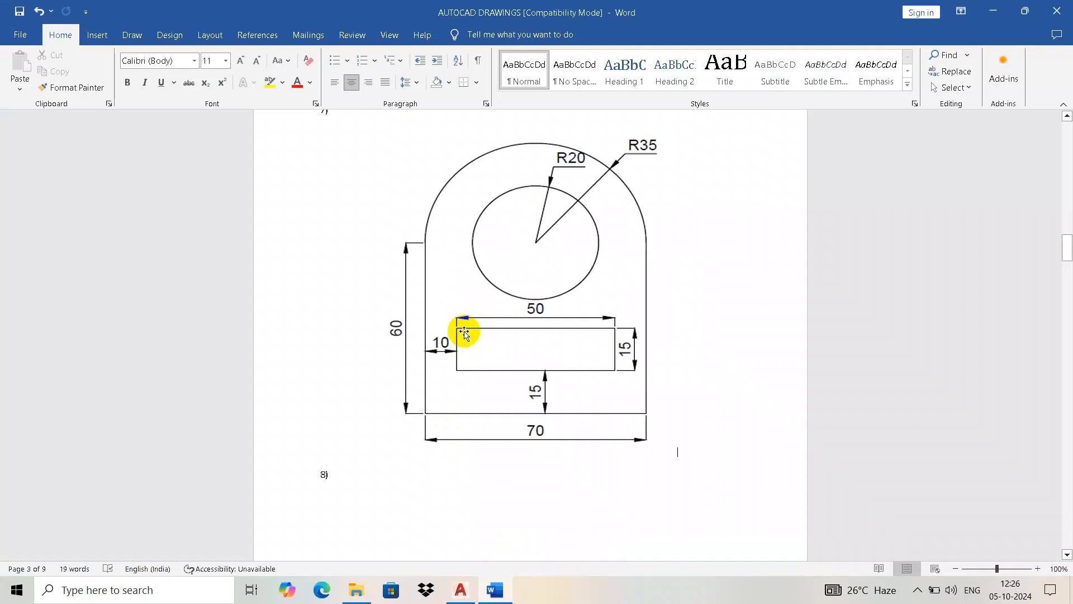
{"action": "key", "text": "alt+Tab"}
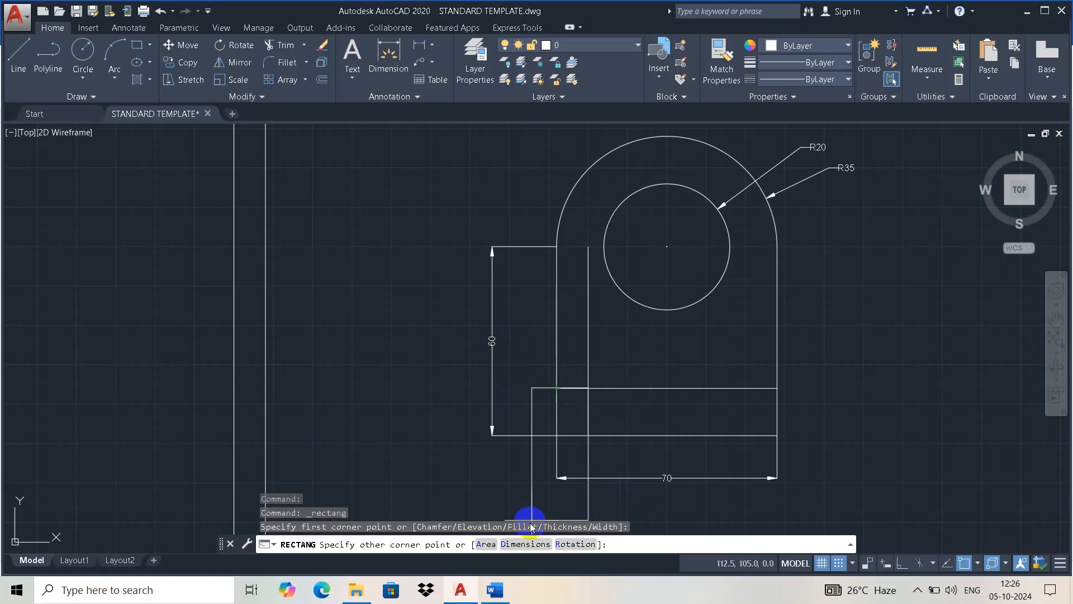
{"action": "left_click", "coordinate": [521, 551]}
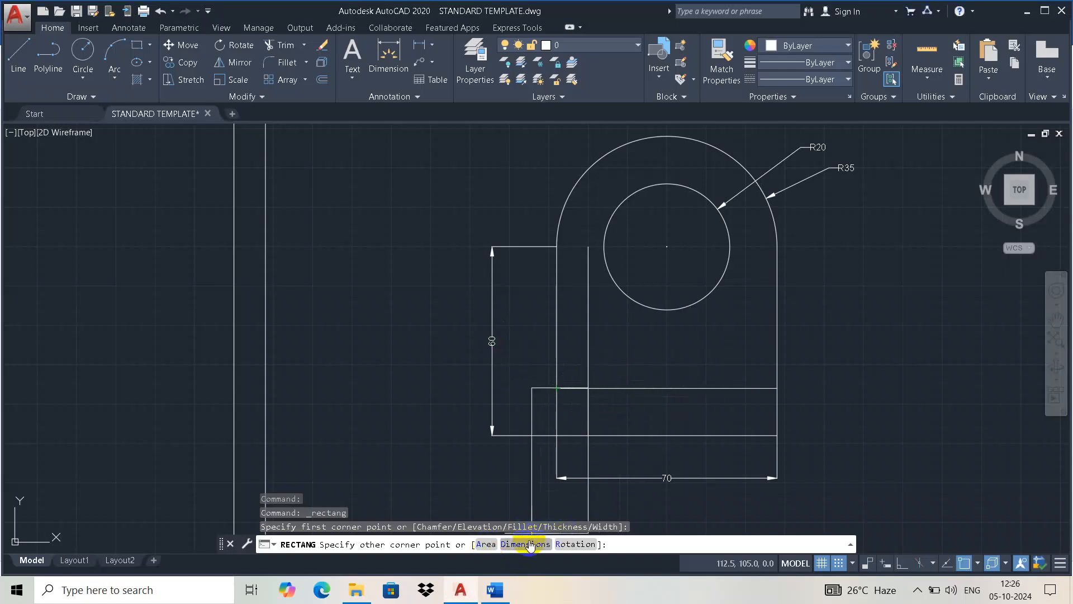
{"action": "left_click", "coordinate": [525, 544]}
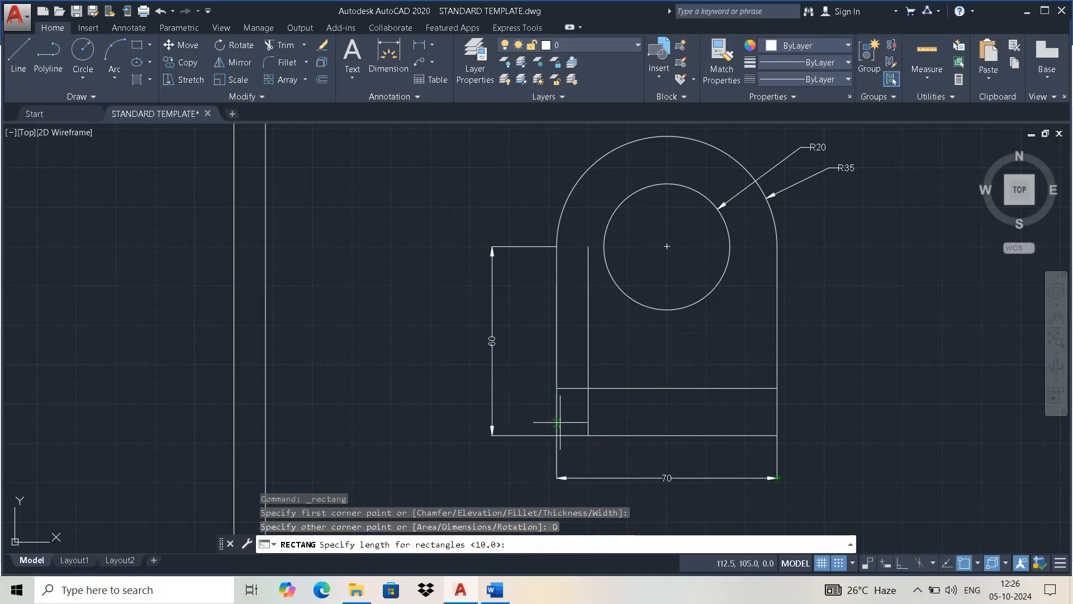
{"action": "key", "text": "alt+Tab"}
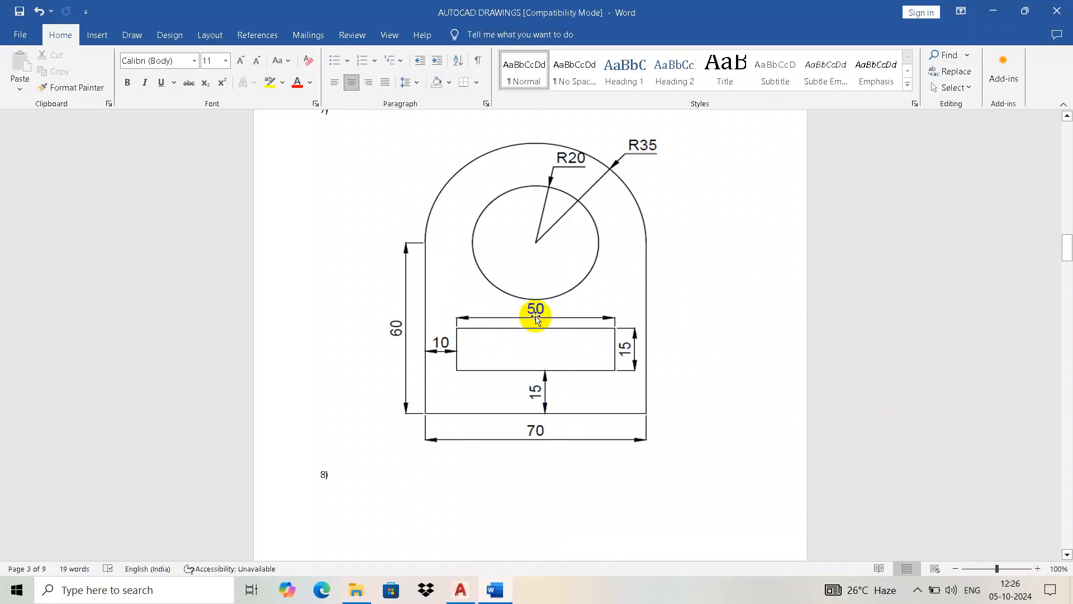
{"action": "key", "text": "alt+Tab"}
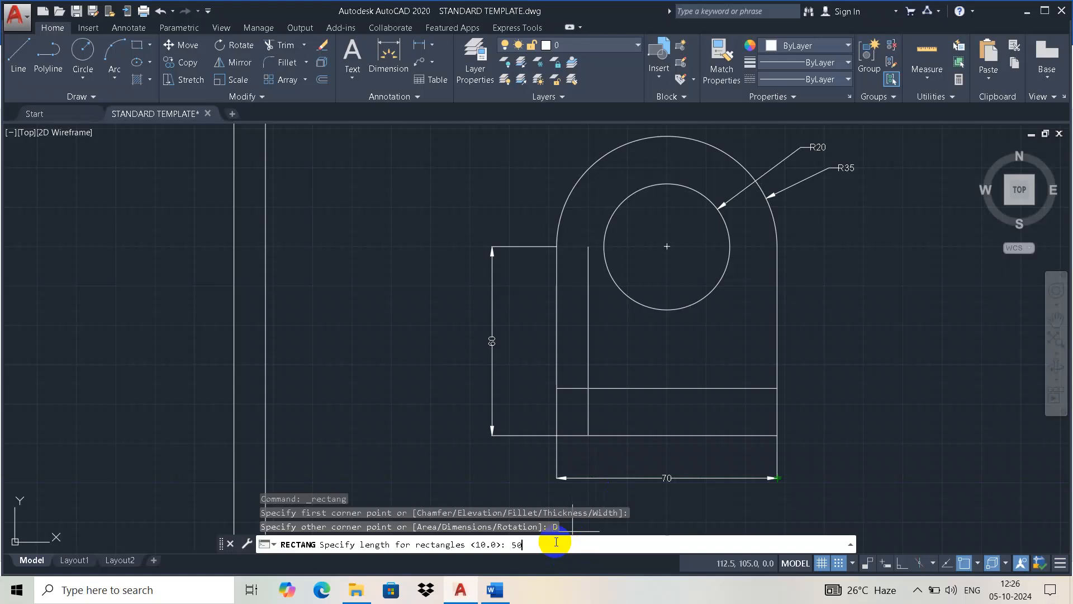
{"action": "key", "text": "Return"}
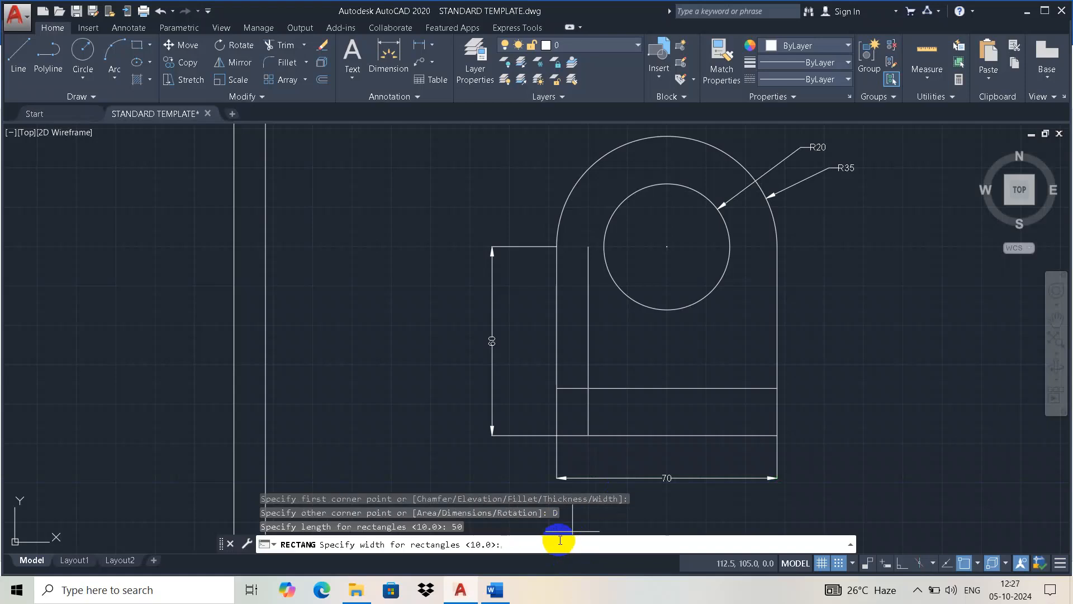
Set the rectangle's width to 15 mm and place it above and to the right of the guide intersection, inside the plate.
{"action": "key", "text": "alt+Tab"}
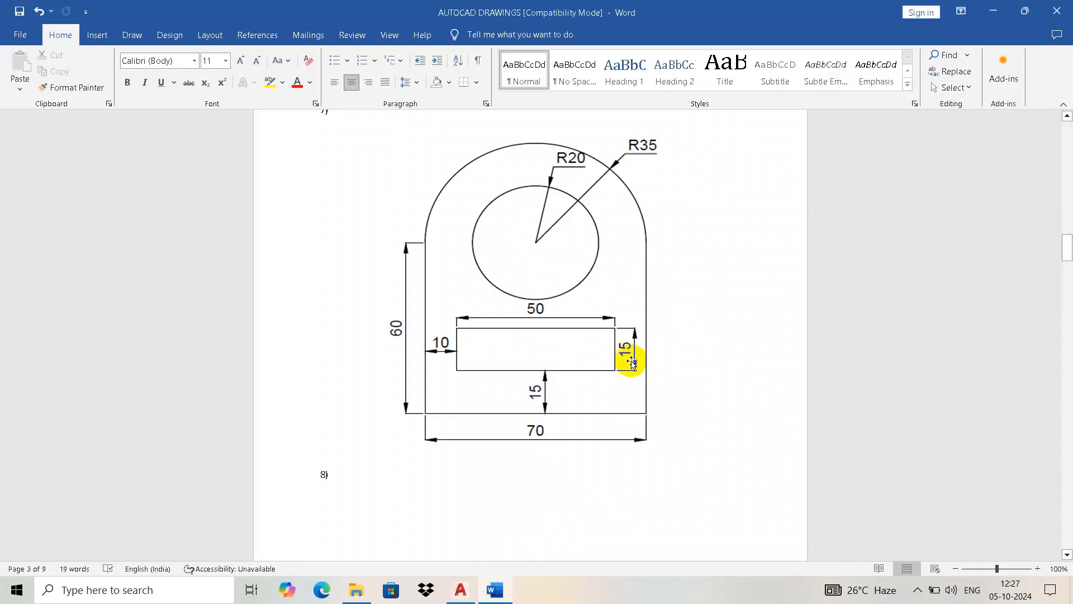
{"action": "key", "text": "alt+Tab"}
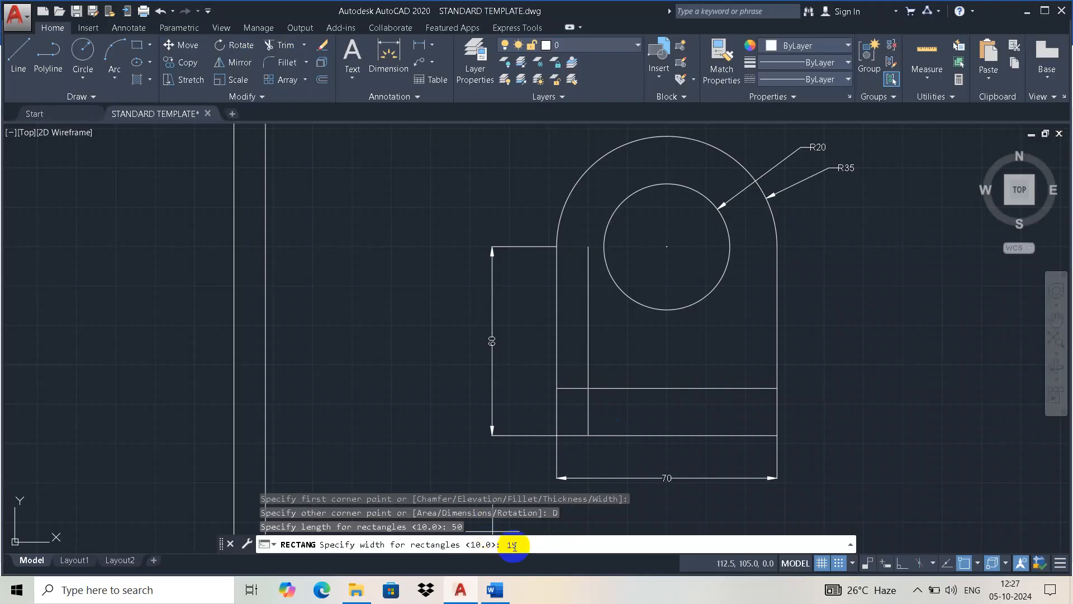
{"action": "type", "text": "15"}
{"action": "key", "text": "Return"}
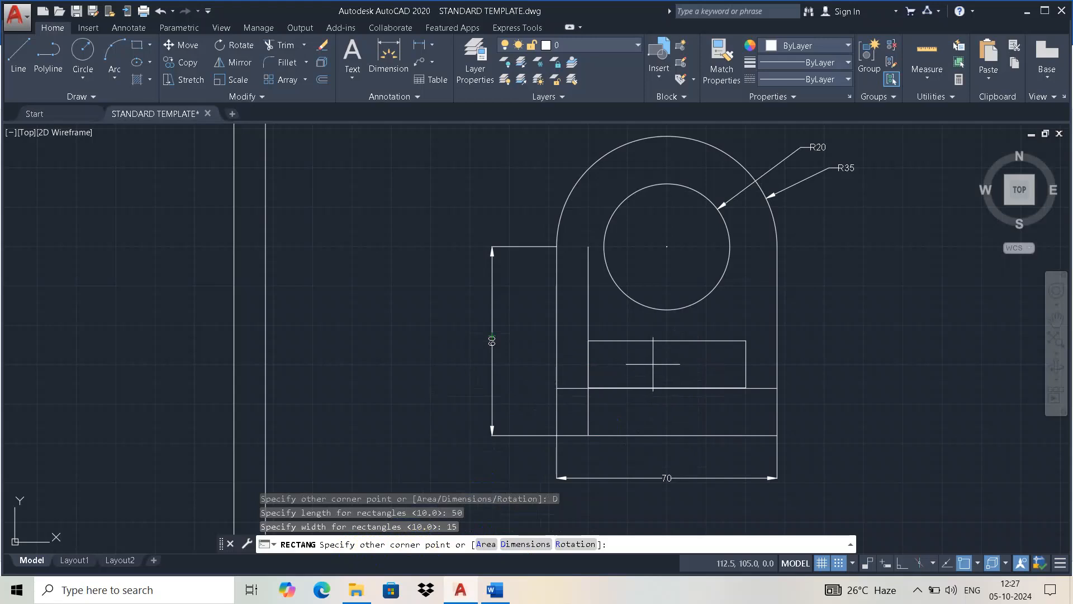
{"action": "key", "text": "alt+Tab"}
{"action": "key", "text": "alt+Tab"}
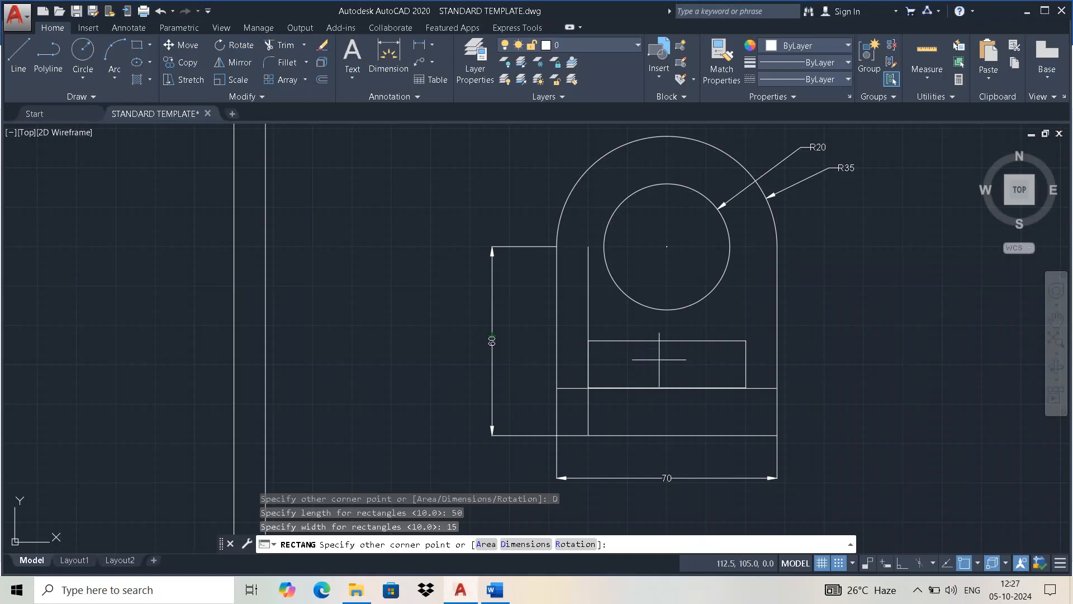
{"action": "left_click", "coordinate": [659, 359]}
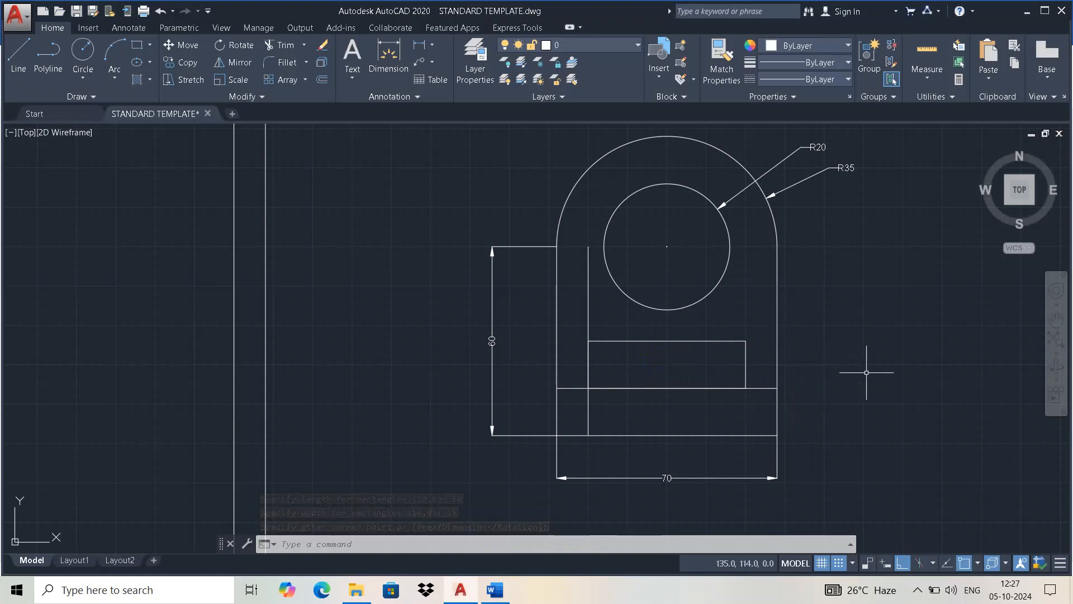
Delete the vertical and horizontal offset guide lines, keeping the slot rectangle.
{"action": "key", "text": "alt+Tab"}
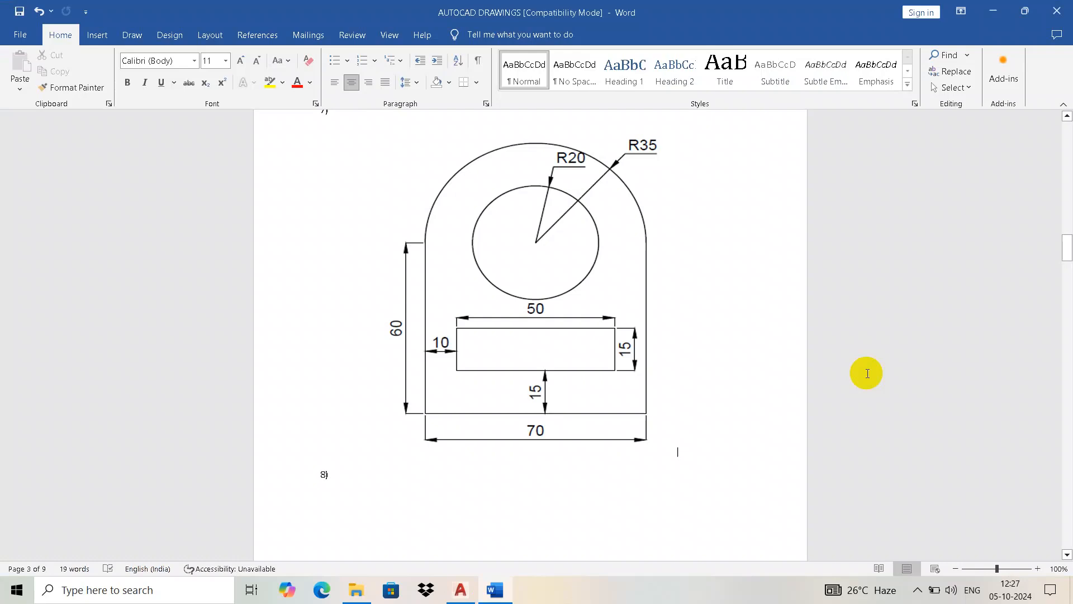
{"action": "key", "text": "alt+Tab"}
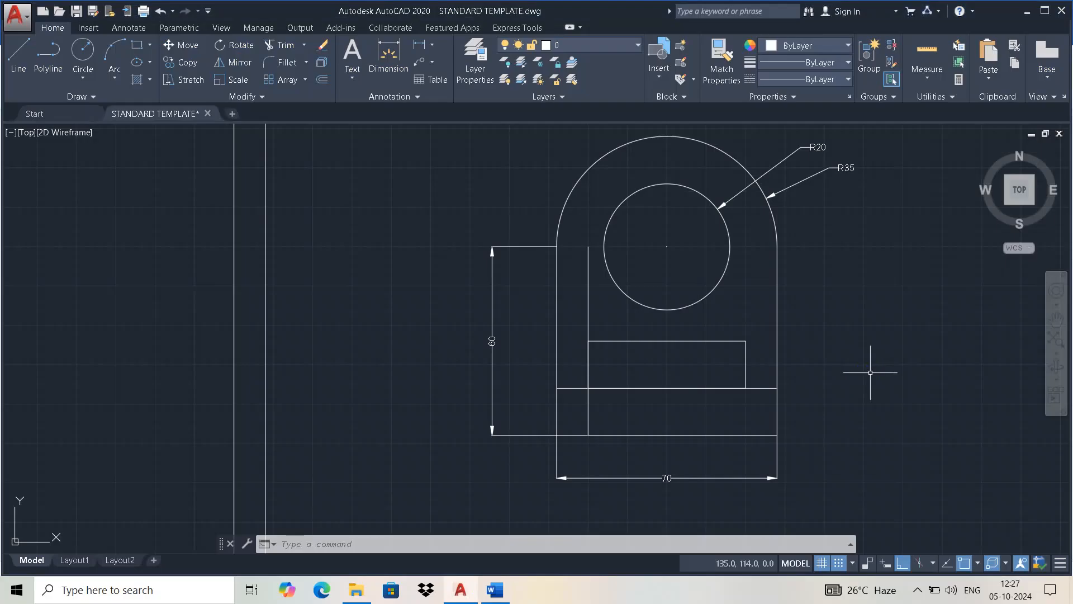
{"action": "left_click", "coordinate": [587, 281]}
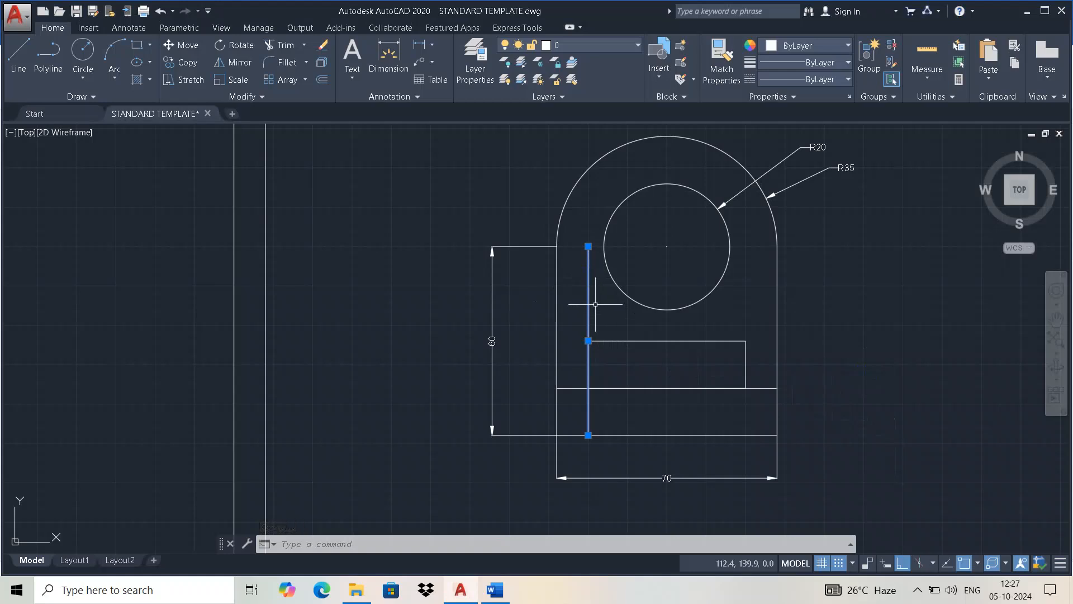
{"action": "key", "text": "Delete"}
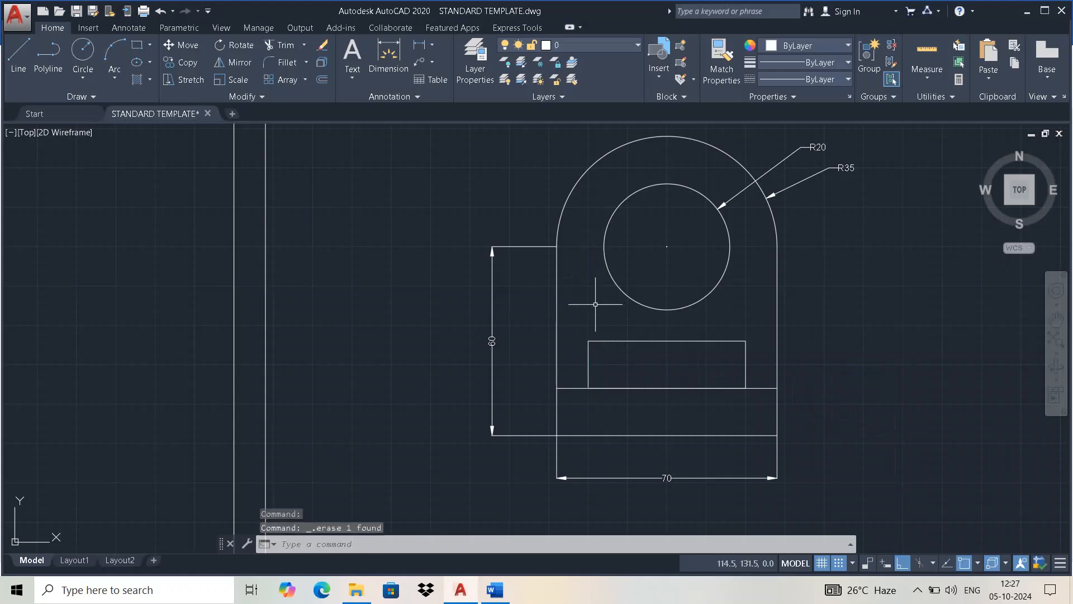
{"action": "left_click", "coordinate": [760, 387]}
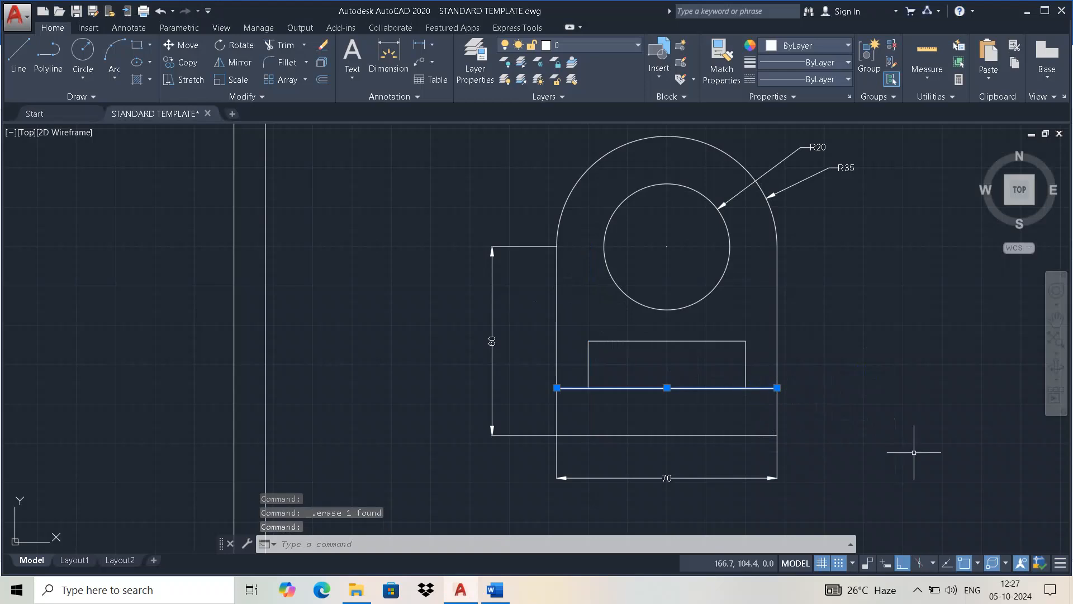
{"action": "key", "text": "Delete"}
Add a linear dimension from the plate's lower-left corner to the slot's lower-left corner, placed between the base edge and the base width dimension.
{"action": "key", "text": "alt+Tab"}
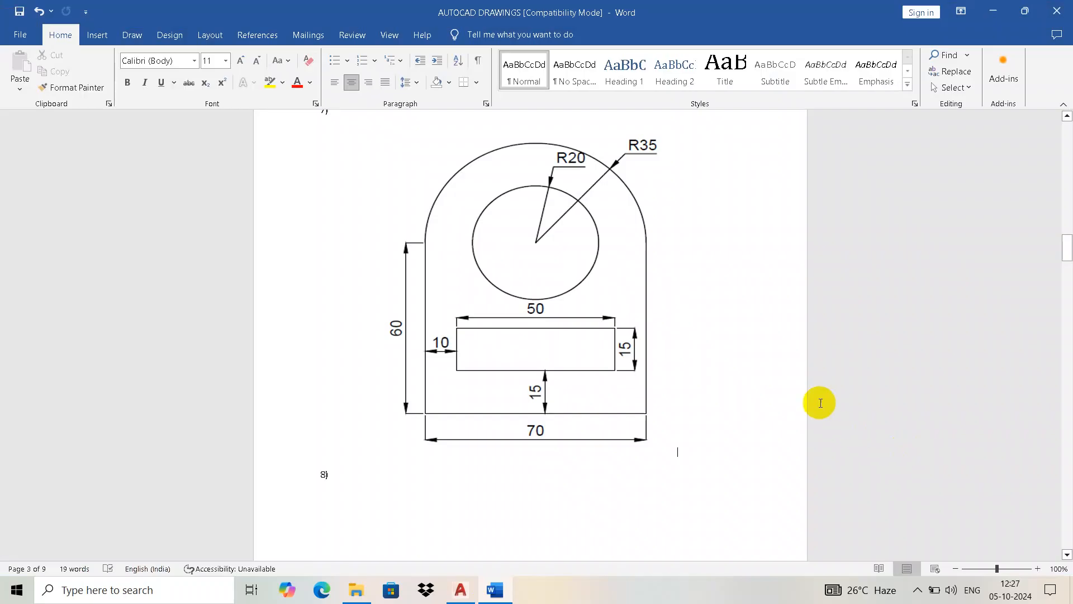
{"action": "key", "text": "alt+Tab"}
{"action": "left_click", "coordinate": [420, 46]}
{"action": "left_click", "coordinate": [557, 434]}
{"action": "left_click", "coordinate": [587, 388]}
{"action": "left_click", "coordinate": [581, 450]}
Check the Word reference figure and dimension the slot's height above the base from edge midpoint to midpoint, placing it right of the plate.
{"action": "key", "text": "alt+Tab"}
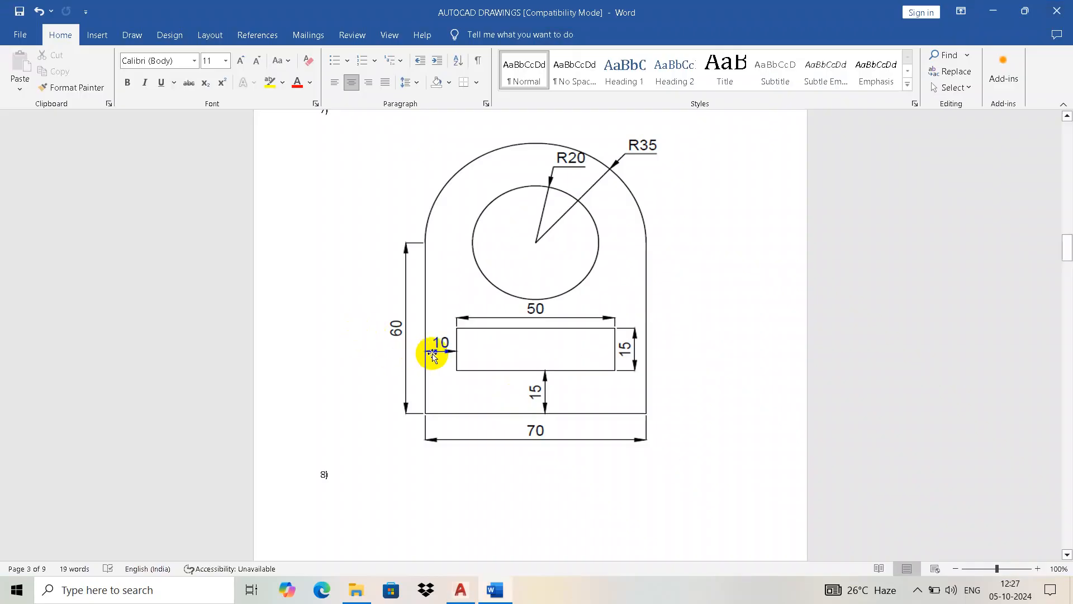
{"action": "key", "text": "alt+Tab"}
{"action": "key", "text": "alt+Tab"}
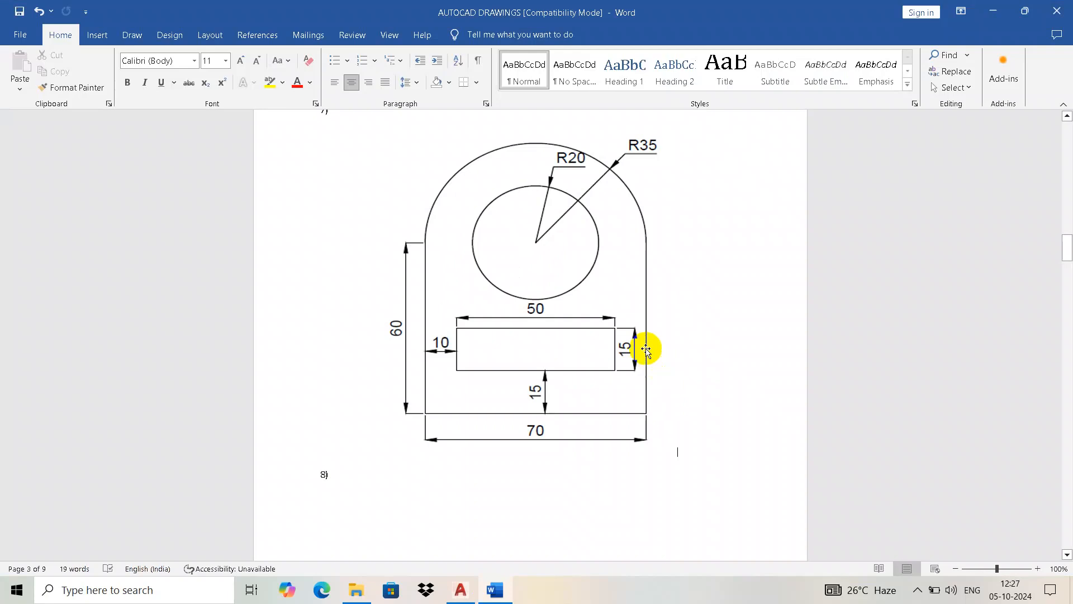
{"action": "key", "text": "alt+Tab"}
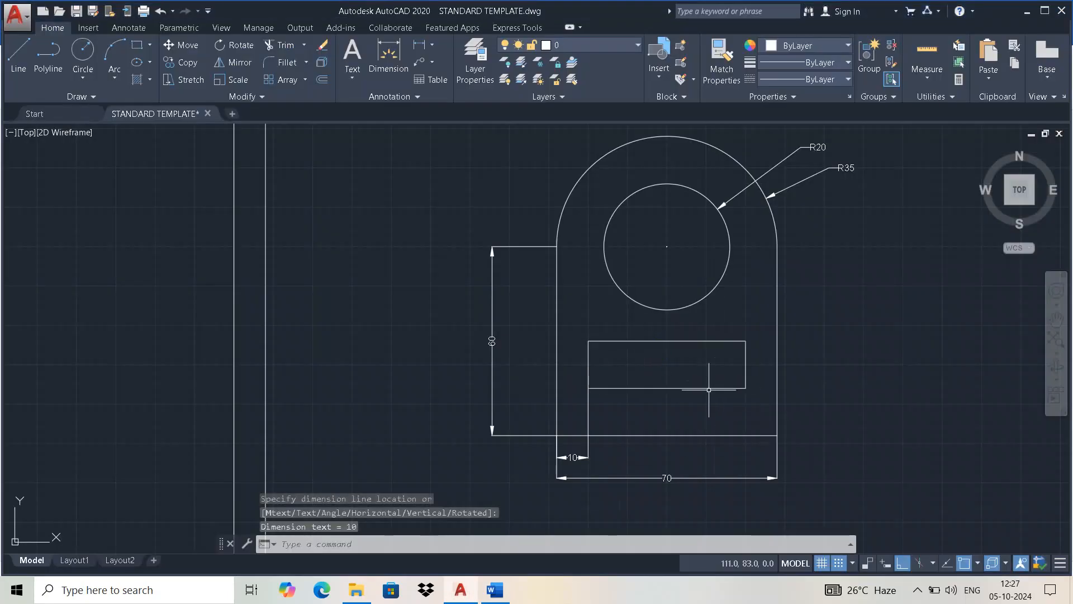
{"action": "right_click", "coordinate": [894, 304]}
{"action": "left_click", "coordinate": [899, 312]}
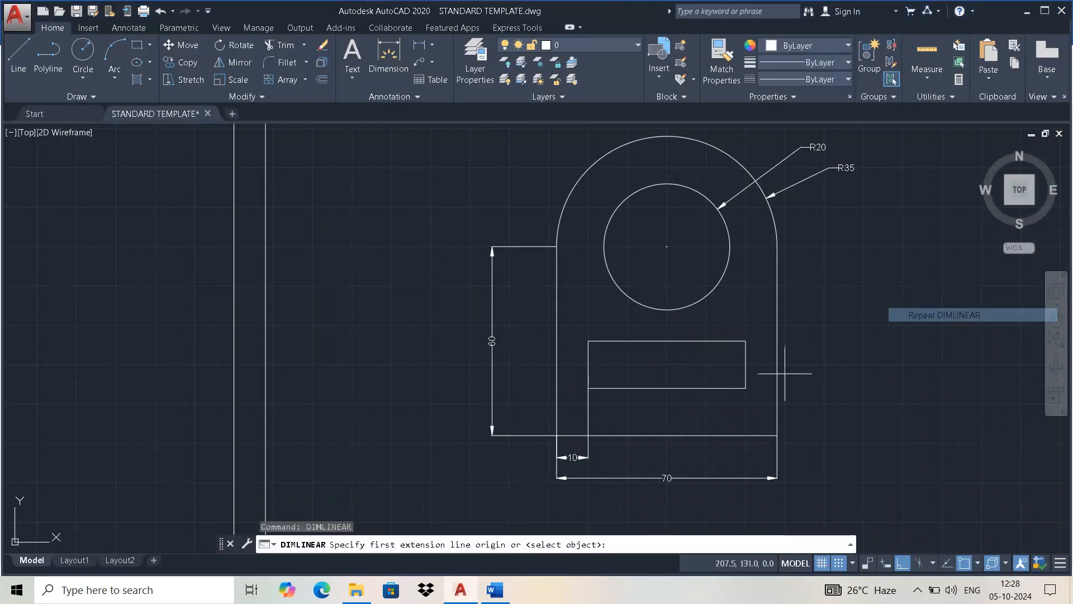
{"action": "left_click", "coordinate": [667, 387]}
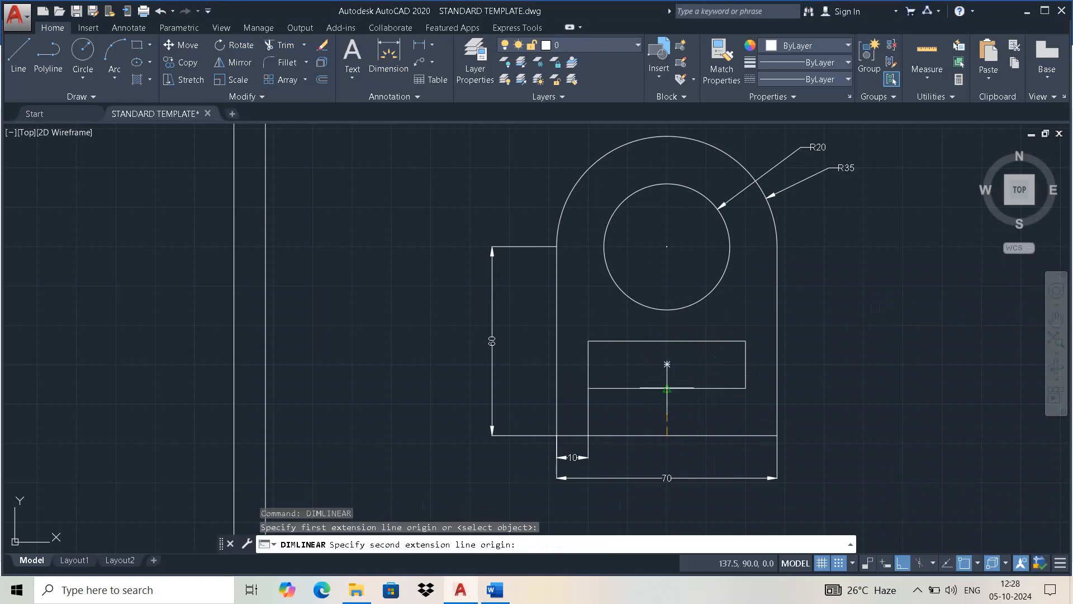
{"action": "left_click", "coordinate": [666, 435]}
{"action": "left_click", "coordinate": [800, 410]}
Check the Word reference figure and dimension the slot's length between its upper corners, placing the dimension just above the slot.
{"action": "key", "text": "alt+Tab"}
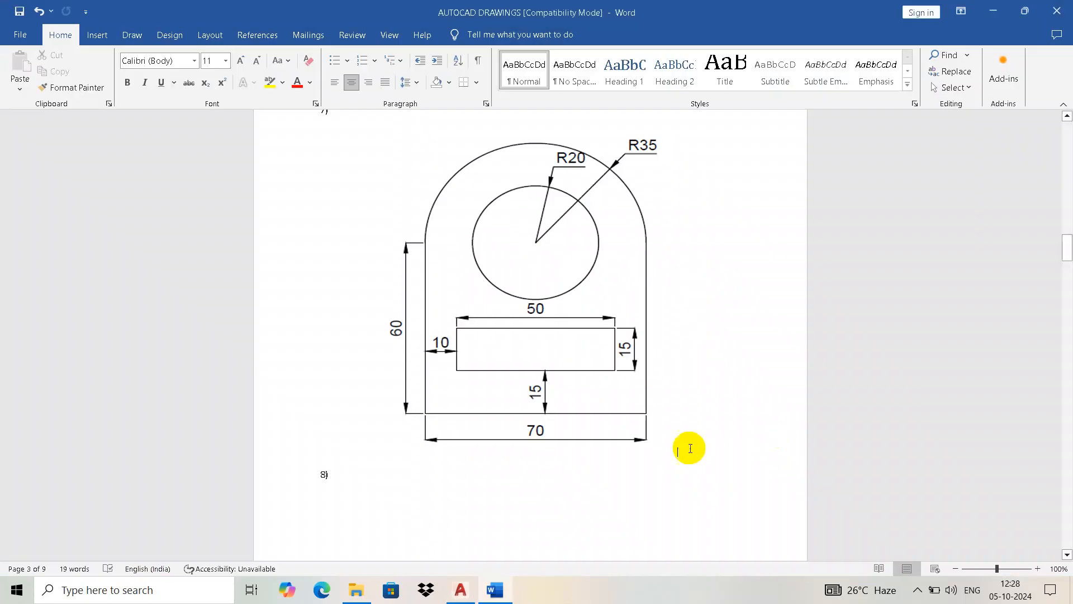
{"action": "key", "text": "alt+Tab"}
{"action": "right_click", "coordinate": [832, 308]}
{"action": "left_click", "coordinate": [843, 315]}
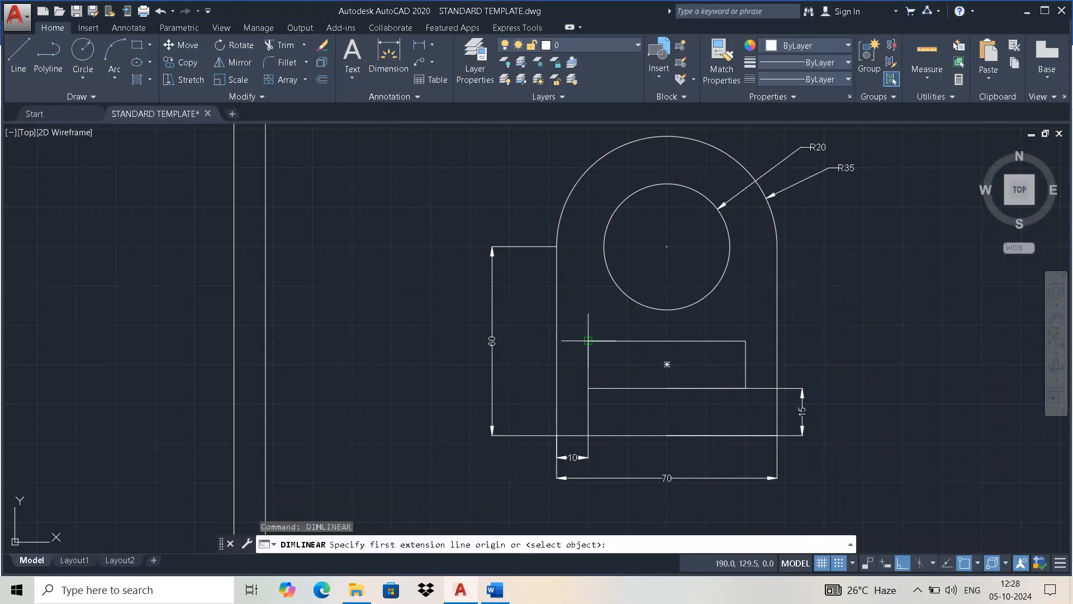
{"action": "left_click", "coordinate": [588, 340]}
{"action": "left_click", "coordinate": [745, 340]}
{"action": "left_click", "coordinate": [704, 328]}
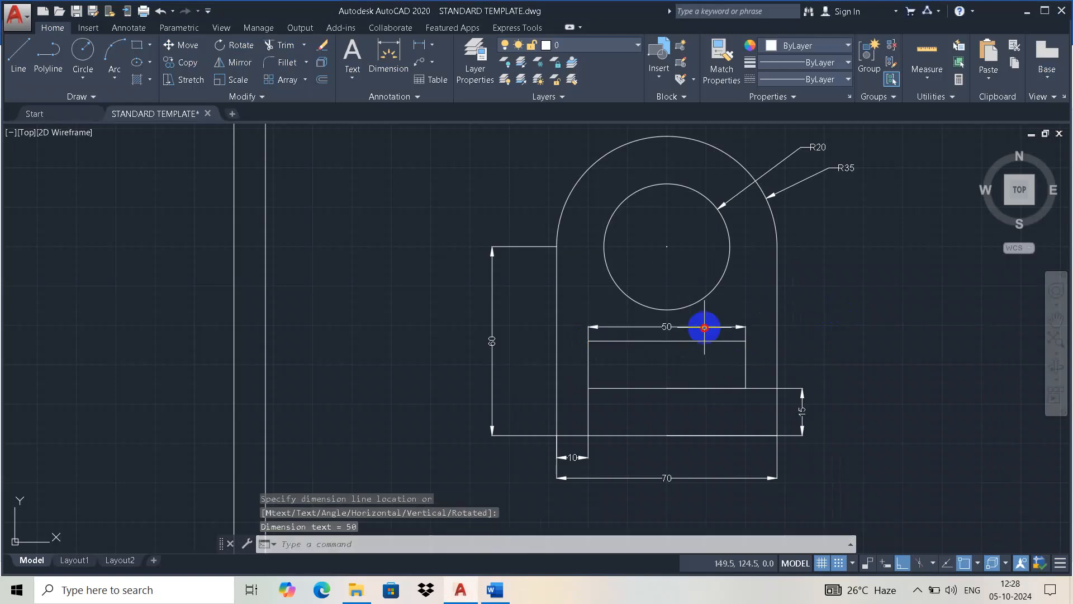
Check the Word reference figure and dimension the slot's height between its right-hand corners, placing it right of the plate above the existing vertical dimension.
{"action": "key", "text": "alt+Tab"}
{"action": "key", "text": "alt+Tab"}
{"action": "right_click", "coordinate": [889, 338]}
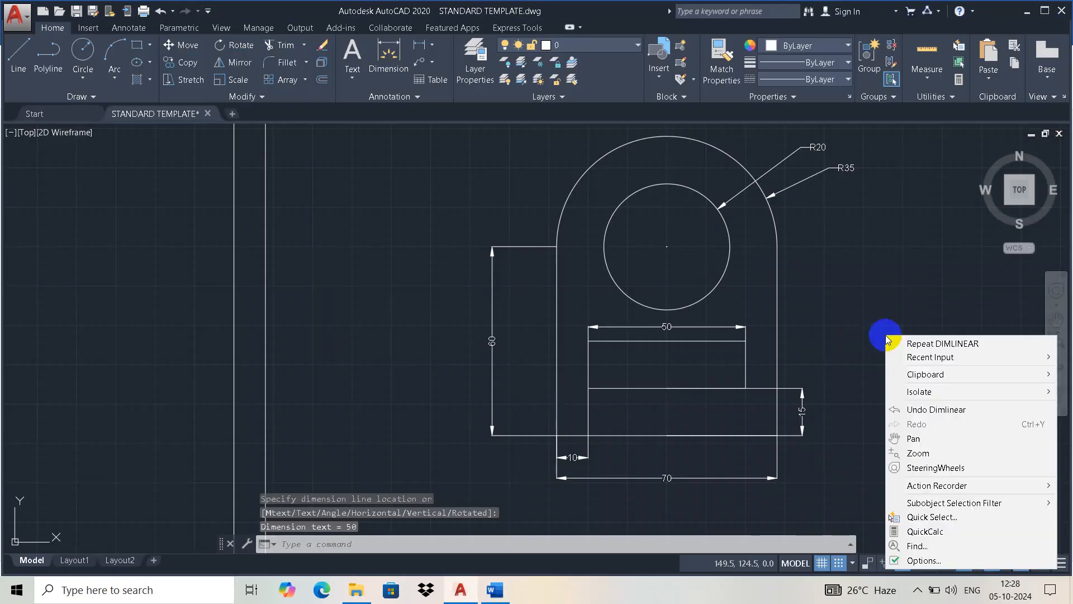
{"action": "left_click", "coordinate": [897, 343]}
{"action": "left_click", "coordinate": [745, 340]}
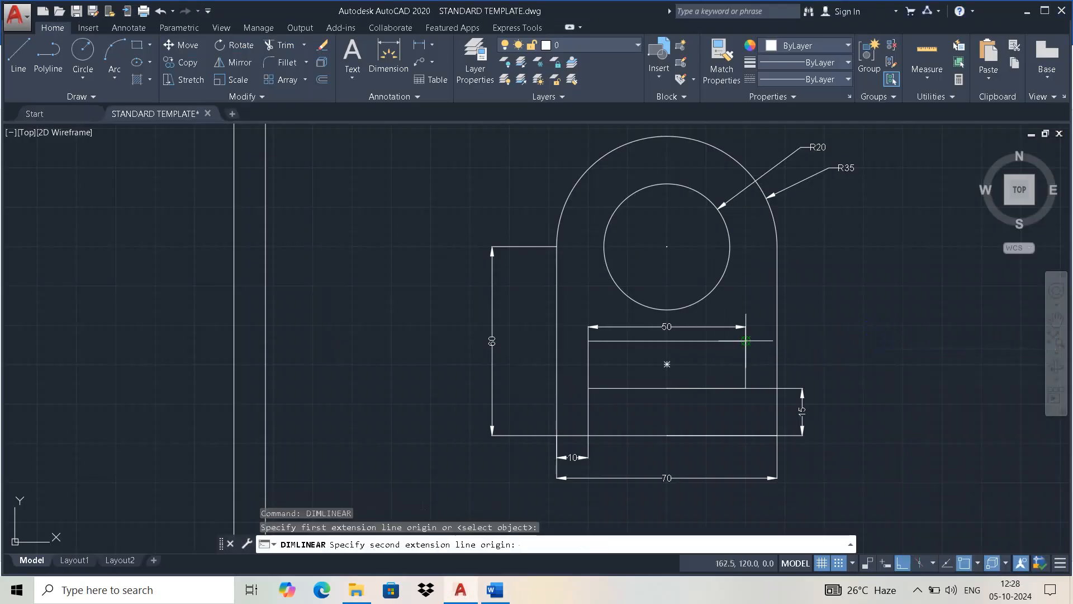
{"action": "left_click", "coordinate": [745, 388]}
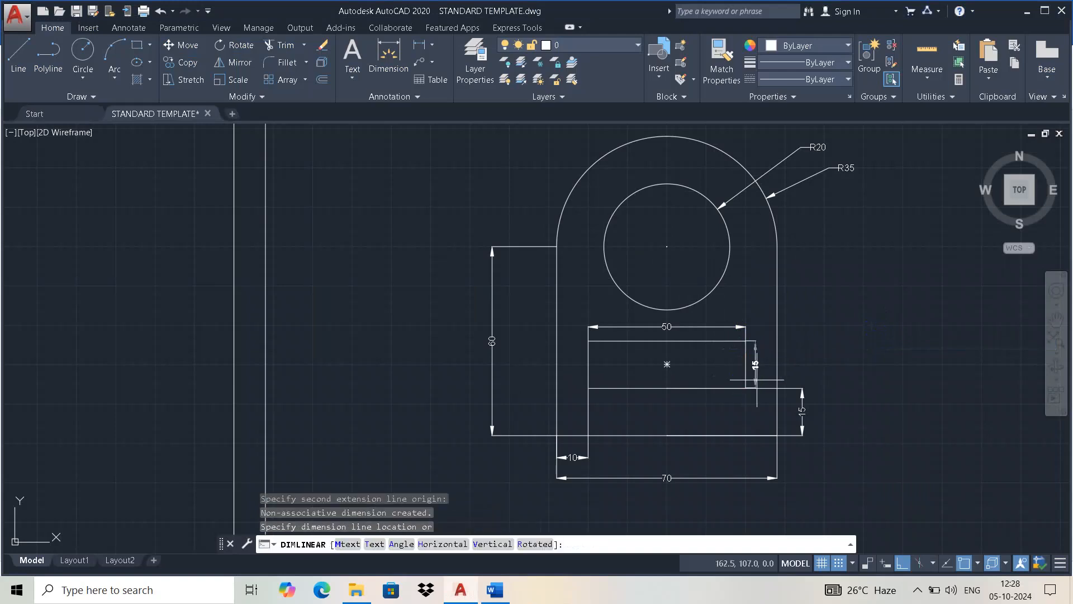
{"action": "left_click", "coordinate": [802, 363]}
Compare with the Word reference figure and shift the plate's base width dimension line about 5 mm further down from the base.
{"action": "key", "text": "alt+Tab"}
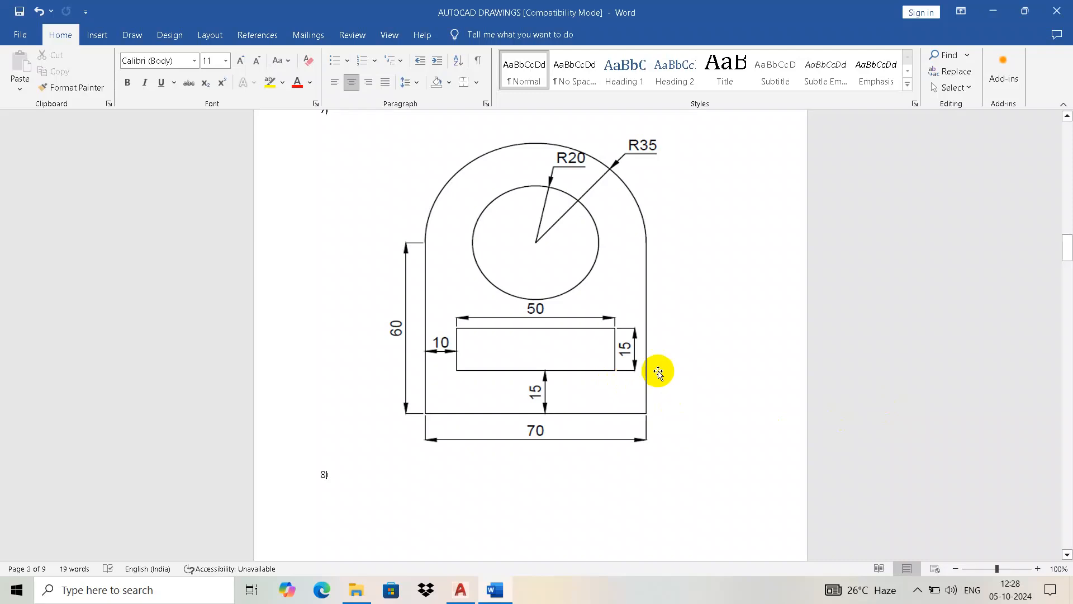
{"action": "key", "text": "alt+Tab"}
{"action": "scroll", "coordinate": [659, 371], "scroll_direction": "down", "scroll_amount": 4}
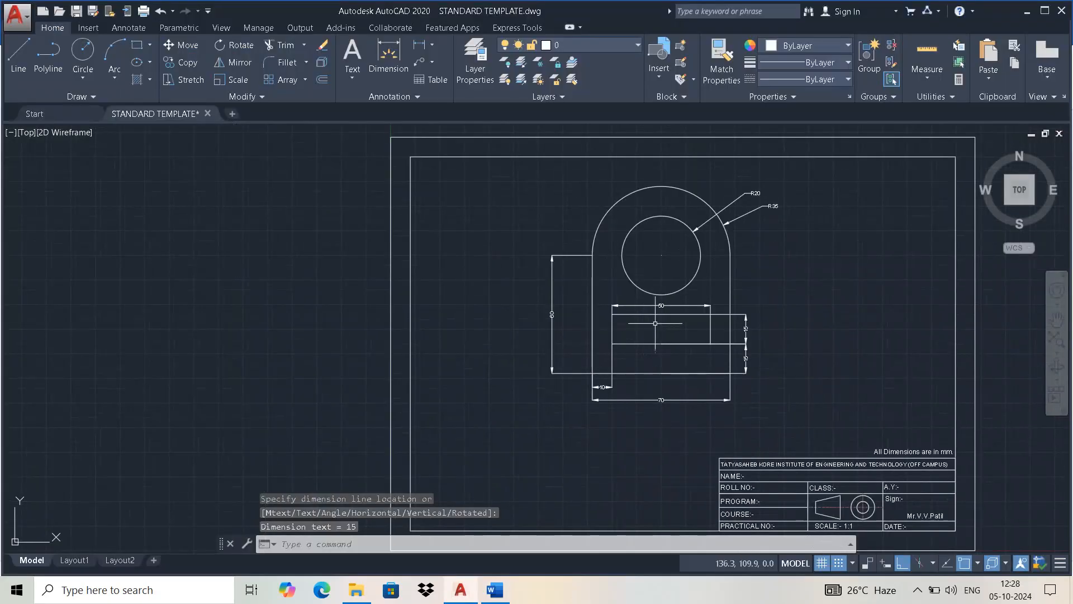
{"action": "scroll", "coordinate": [655, 320], "scroll_direction": "up", "scroll_amount": 4}
{"action": "middle_click_drag", "start_coordinate": [655, 319], "coordinate": [627, 365]}
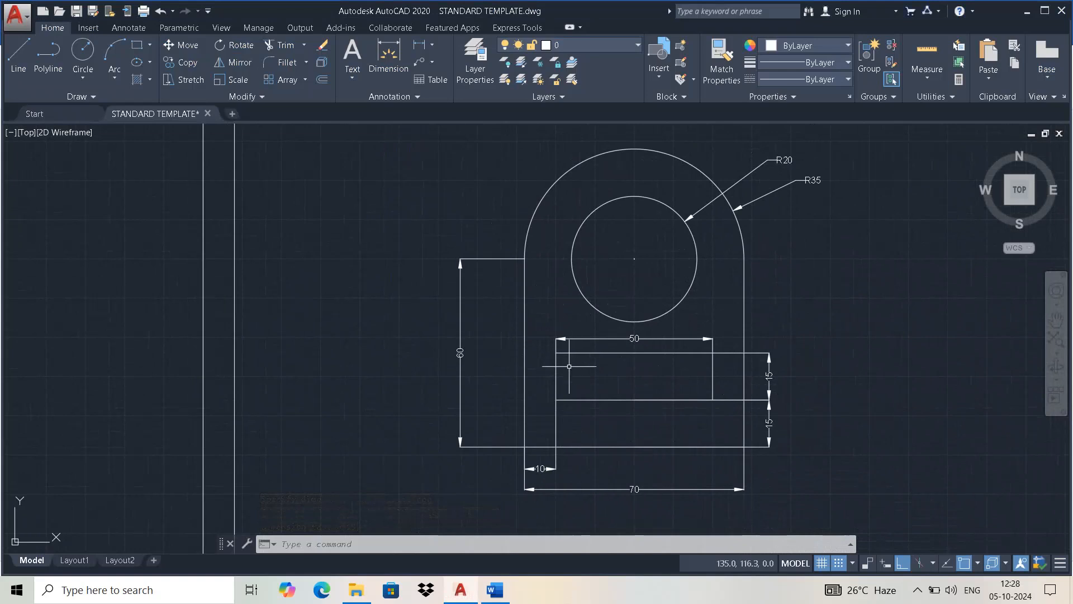
{"action": "left_click", "coordinate": [641, 490]}
{"action": "left_click", "coordinate": [635, 489]}
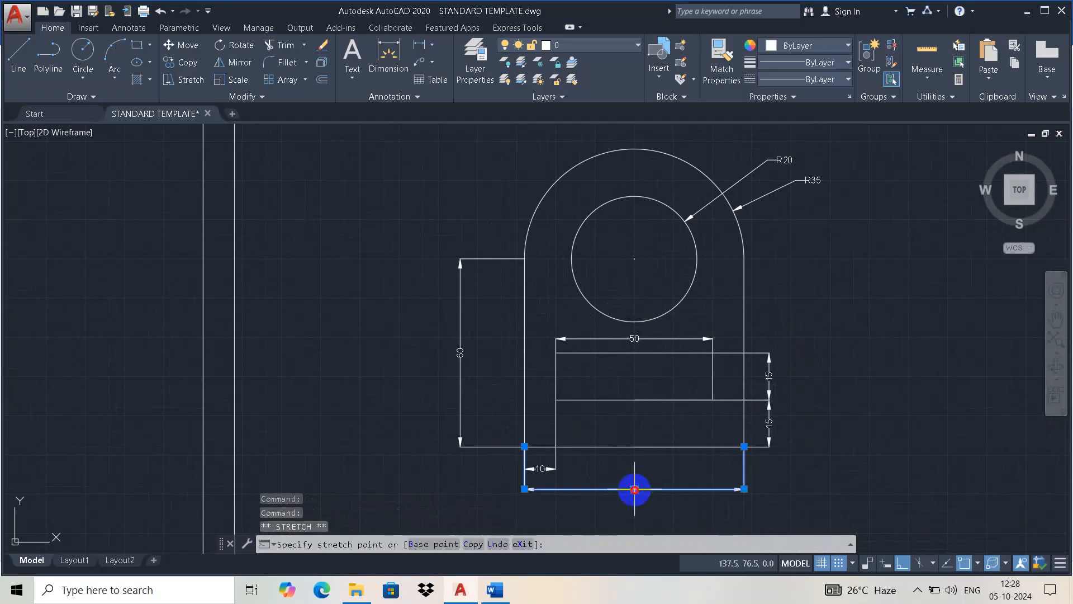
{"action": "left_click", "coordinate": [635, 504]}
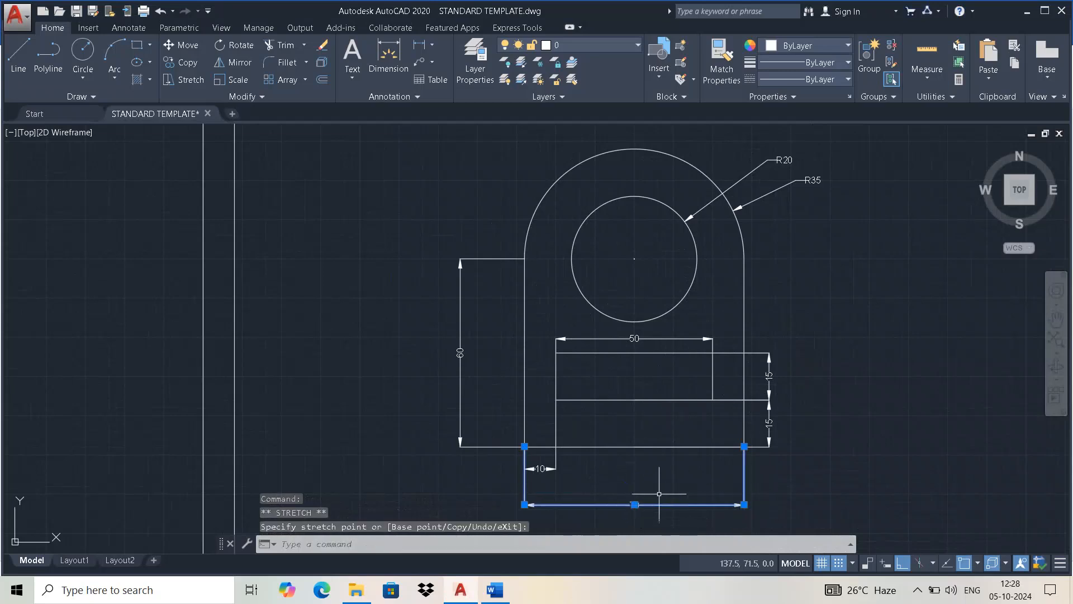
{"action": "key", "text": "Escape"}
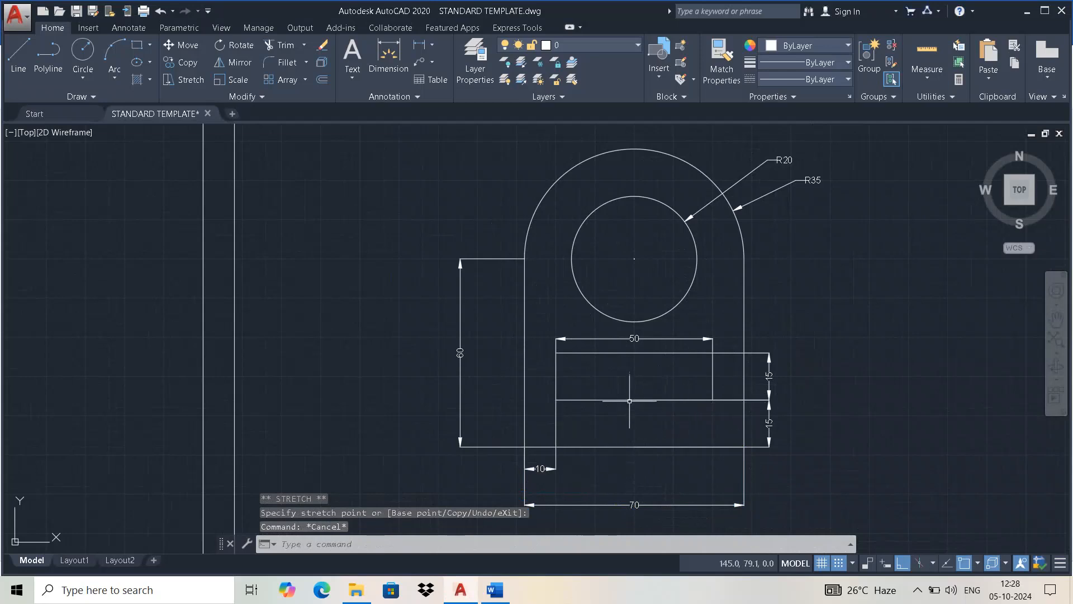
Examine the dimensioned plate in the drawing sheet and compare its dimensions with the Word reference figure.
{"action": "scroll", "coordinate": [780, 341], "scroll_direction": "down", "scroll_amount": 5}
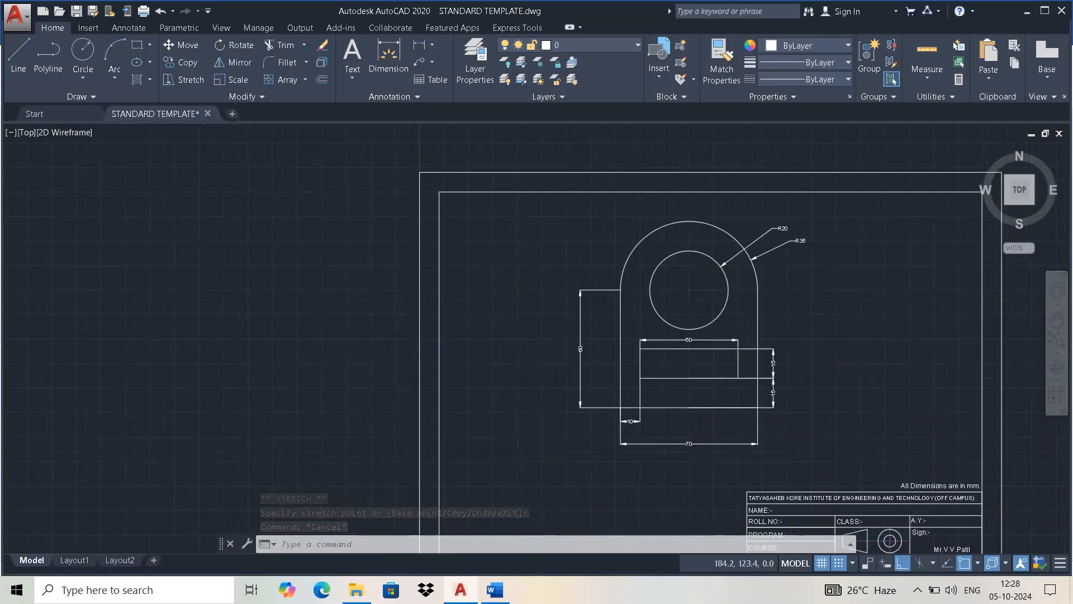
{"action": "middle_click_drag", "start_coordinate": [656, 367], "coordinate": [616, 373]}
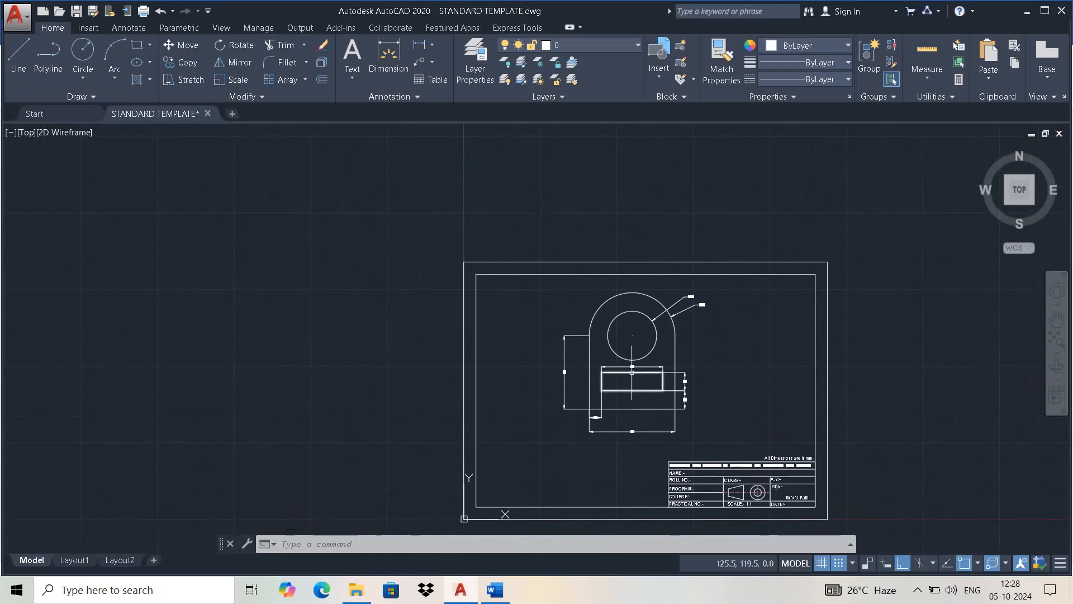
{"action": "key", "text": "alt+Tab"}
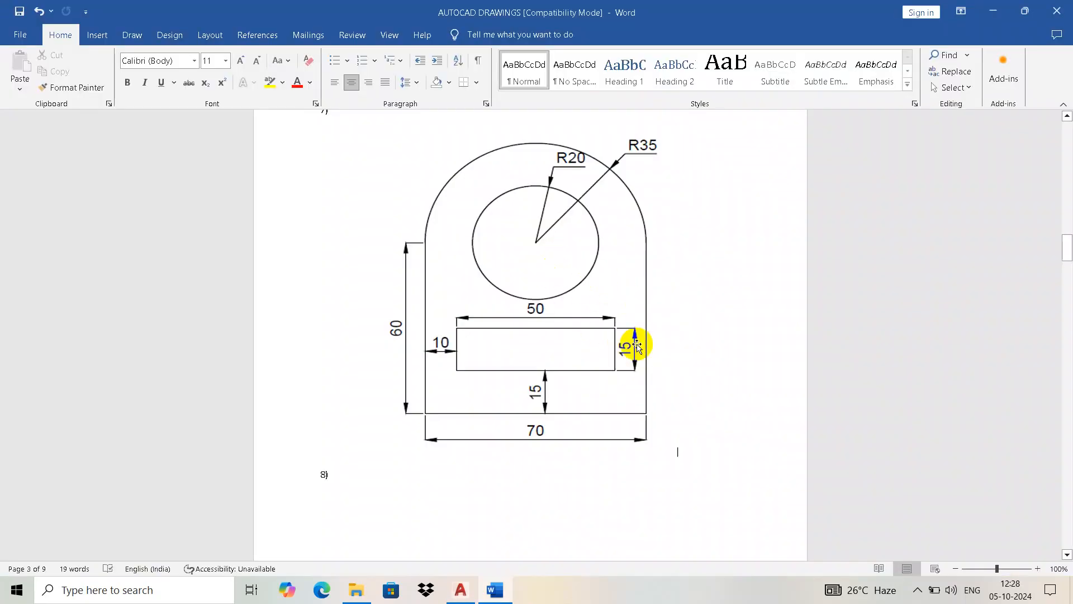
{"action": "key", "text": "alt+Tab"}
{"action": "scroll", "coordinate": [602, 334], "scroll_direction": "up", "scroll_amount": 4}
{"action": "middle_click_drag", "start_coordinate": [626, 347], "coordinate": [608, 268]}
{"action": "scroll", "coordinate": [602, 271], "scroll_direction": "down", "scroll_amount": 2}
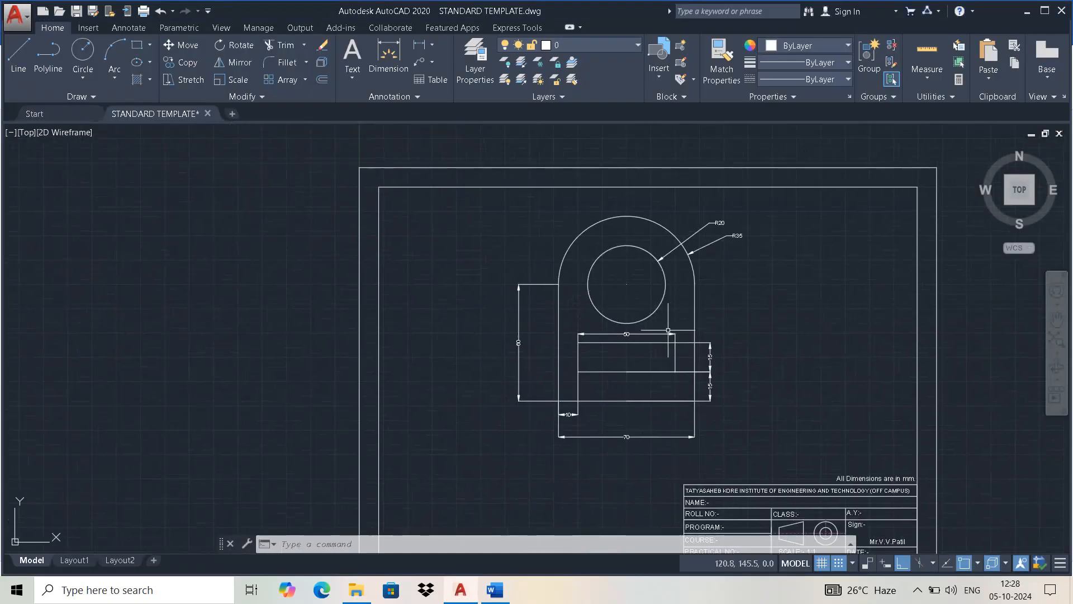
{"action": "key", "text": "alt+Tab"}
{"action": "key", "text": "alt+Tab"}
{"action": "left_click", "coordinate": [120, 67]}
{"action": "scroll", "coordinate": [597, 346], "scroll_direction": "up", "scroll_amount": 4}
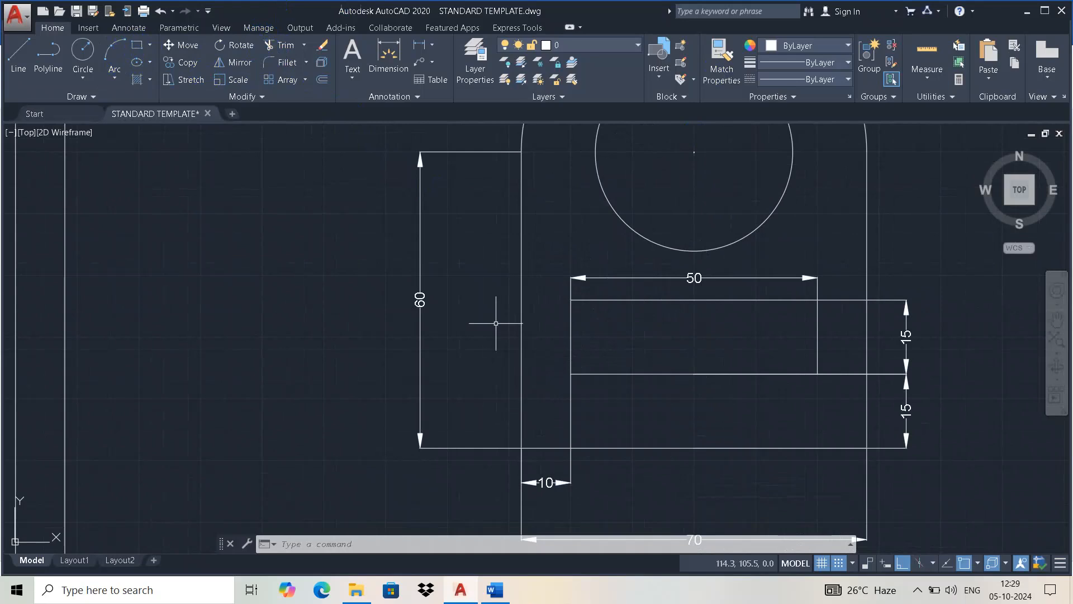
{"action": "scroll", "coordinate": [496, 323], "scroll_direction": "down", "scroll_amount": 2}
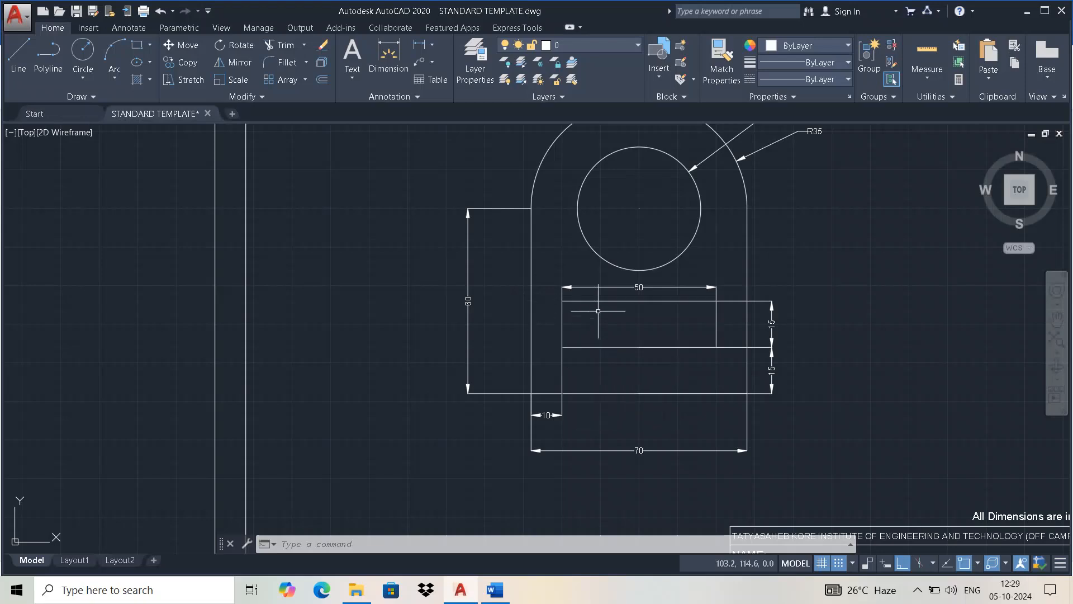
{"action": "scroll", "coordinate": [744, 354], "scroll_direction": "down", "scroll_amount": 4}
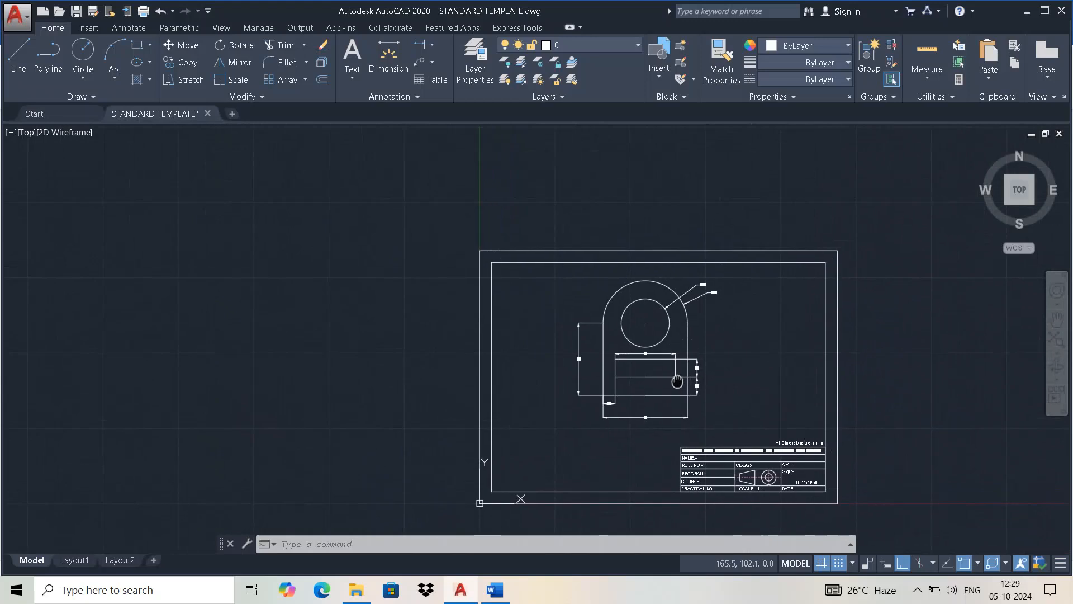
{"action": "scroll", "coordinate": [742, 366], "scroll_direction": "up", "scroll_amount": 2}
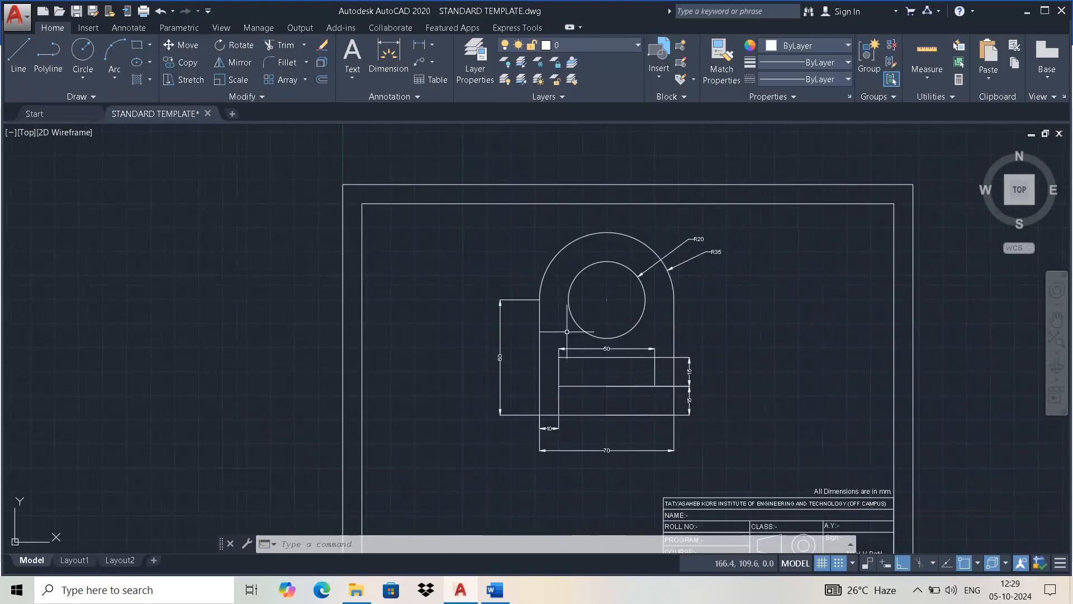
Check the Word reference figure and add a center mark to the inner R20 circle.
{"action": "key", "text": "alt+Tab"}
{"action": "key", "text": "alt+Tab"}
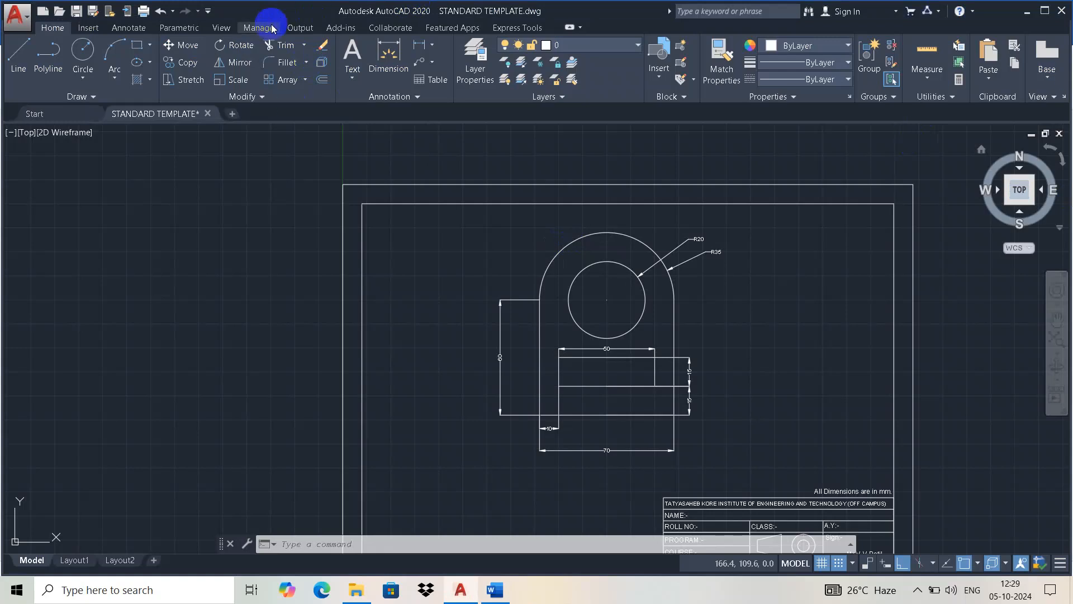
{"action": "left_click", "coordinate": [127, 28]}
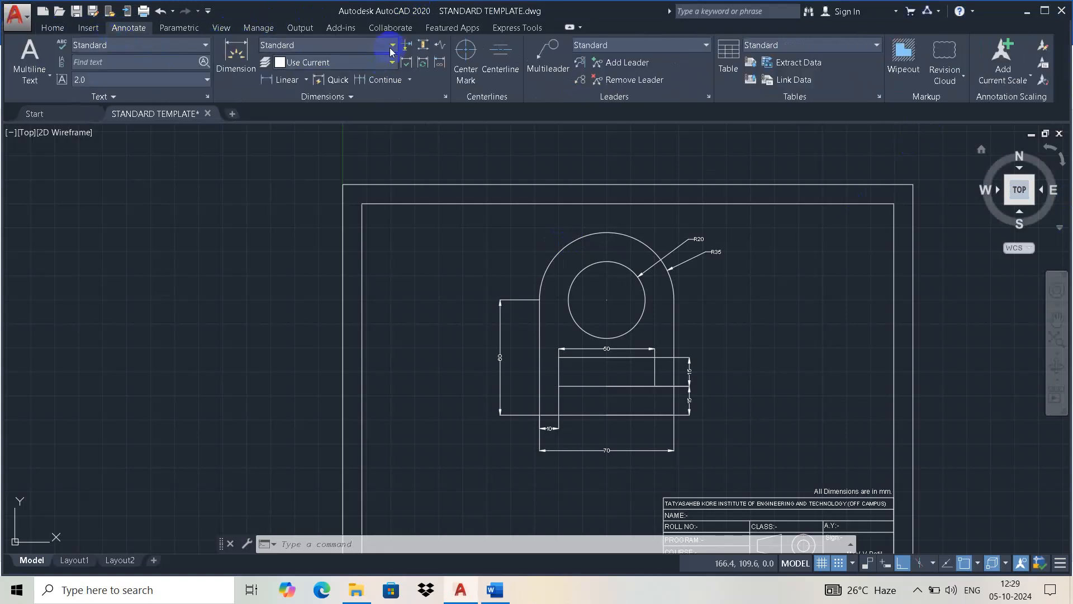
{"action": "left_click", "coordinate": [466, 54]}
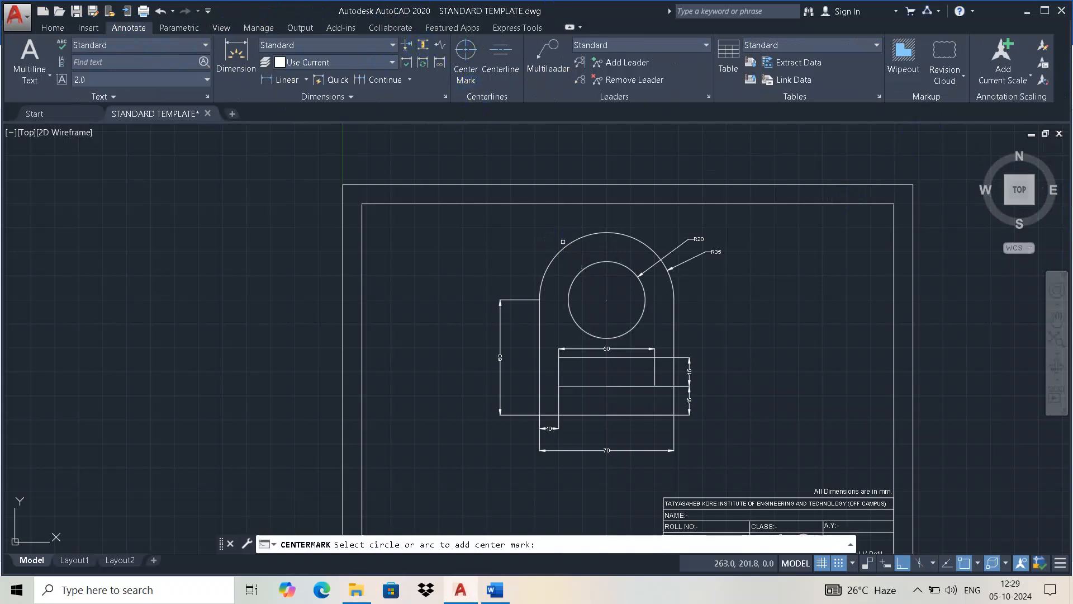
{"action": "left_click", "coordinate": [585, 270]}
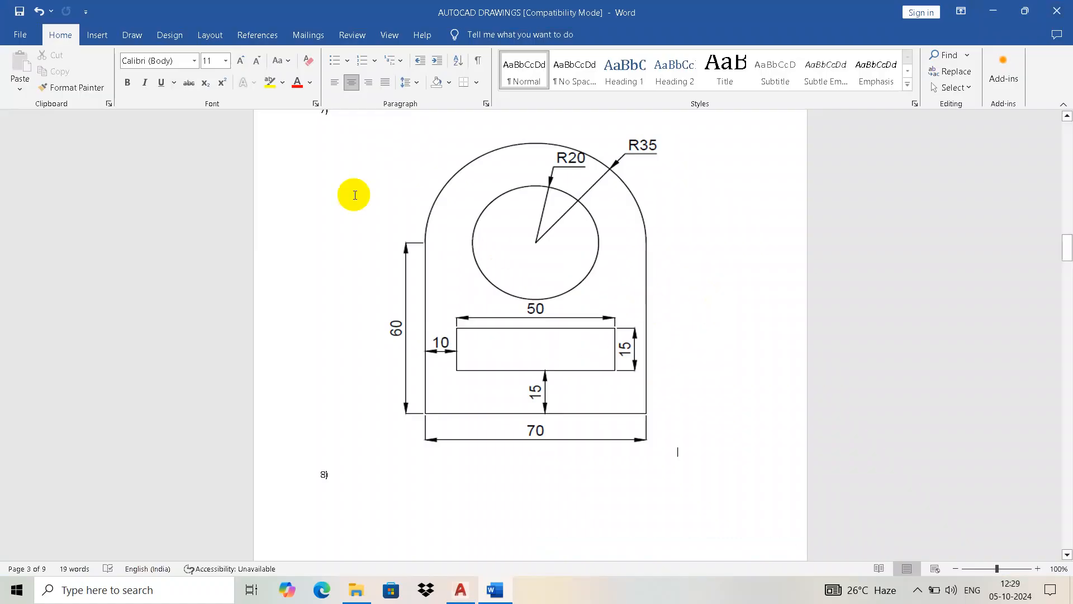